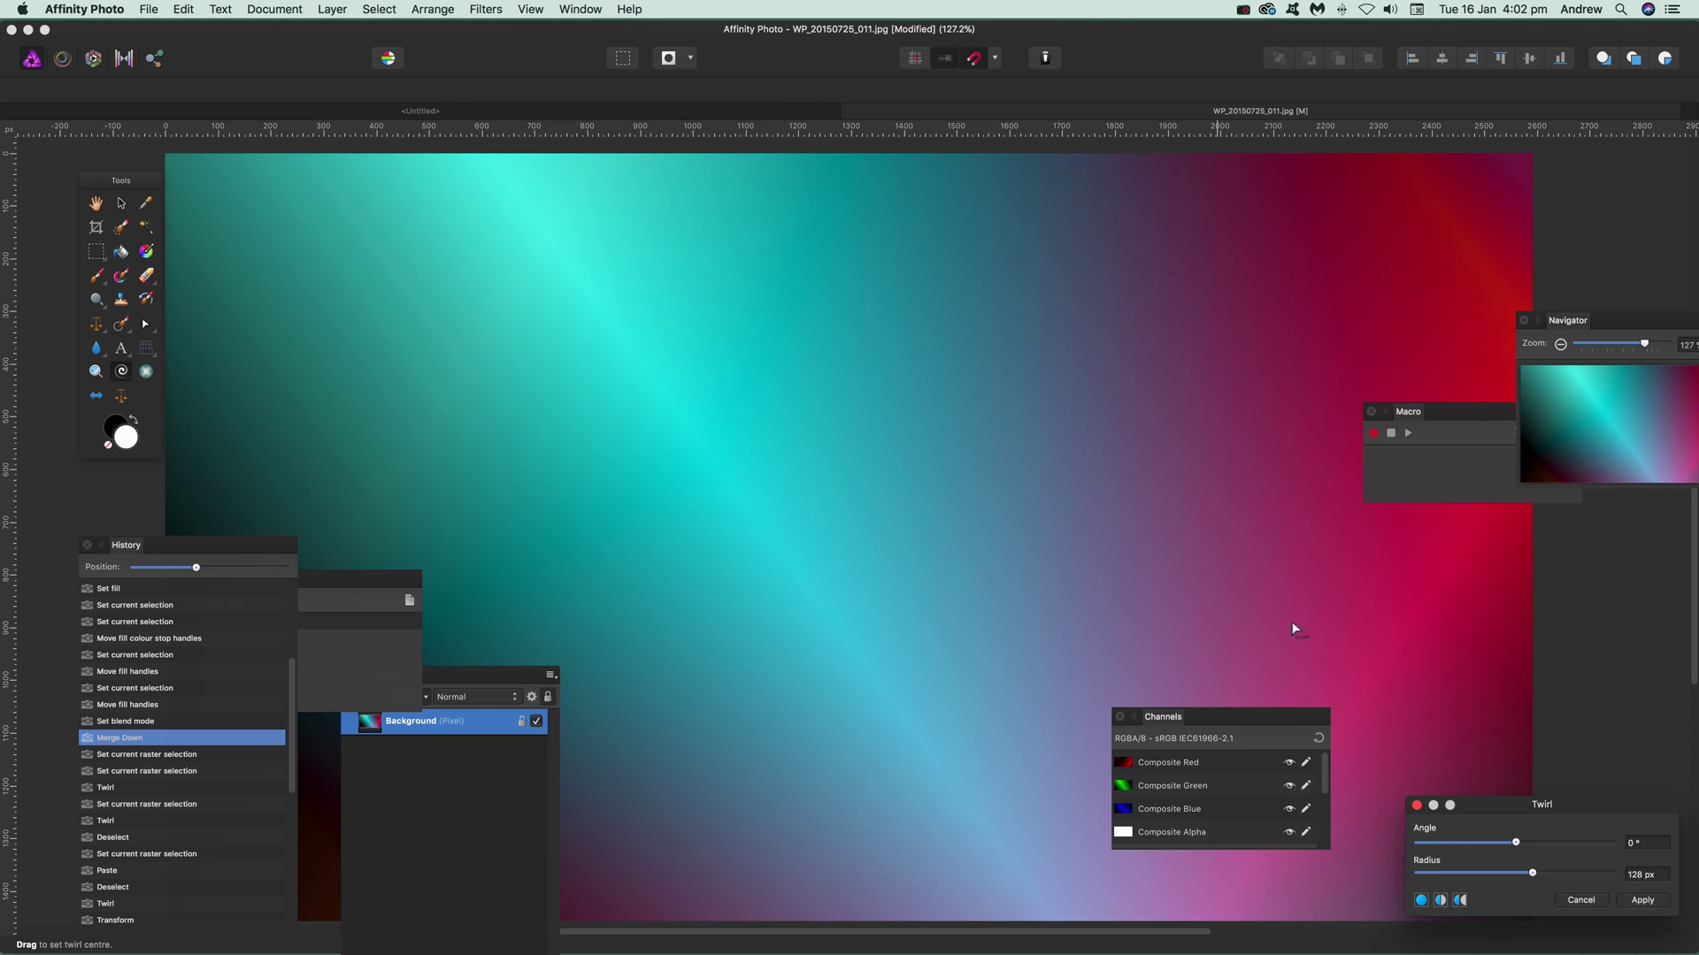
Preview a 520.5° twirl of about 969 px radius, centred in the red upper-right area
left_click_drag(1536, 806, 769, 513)
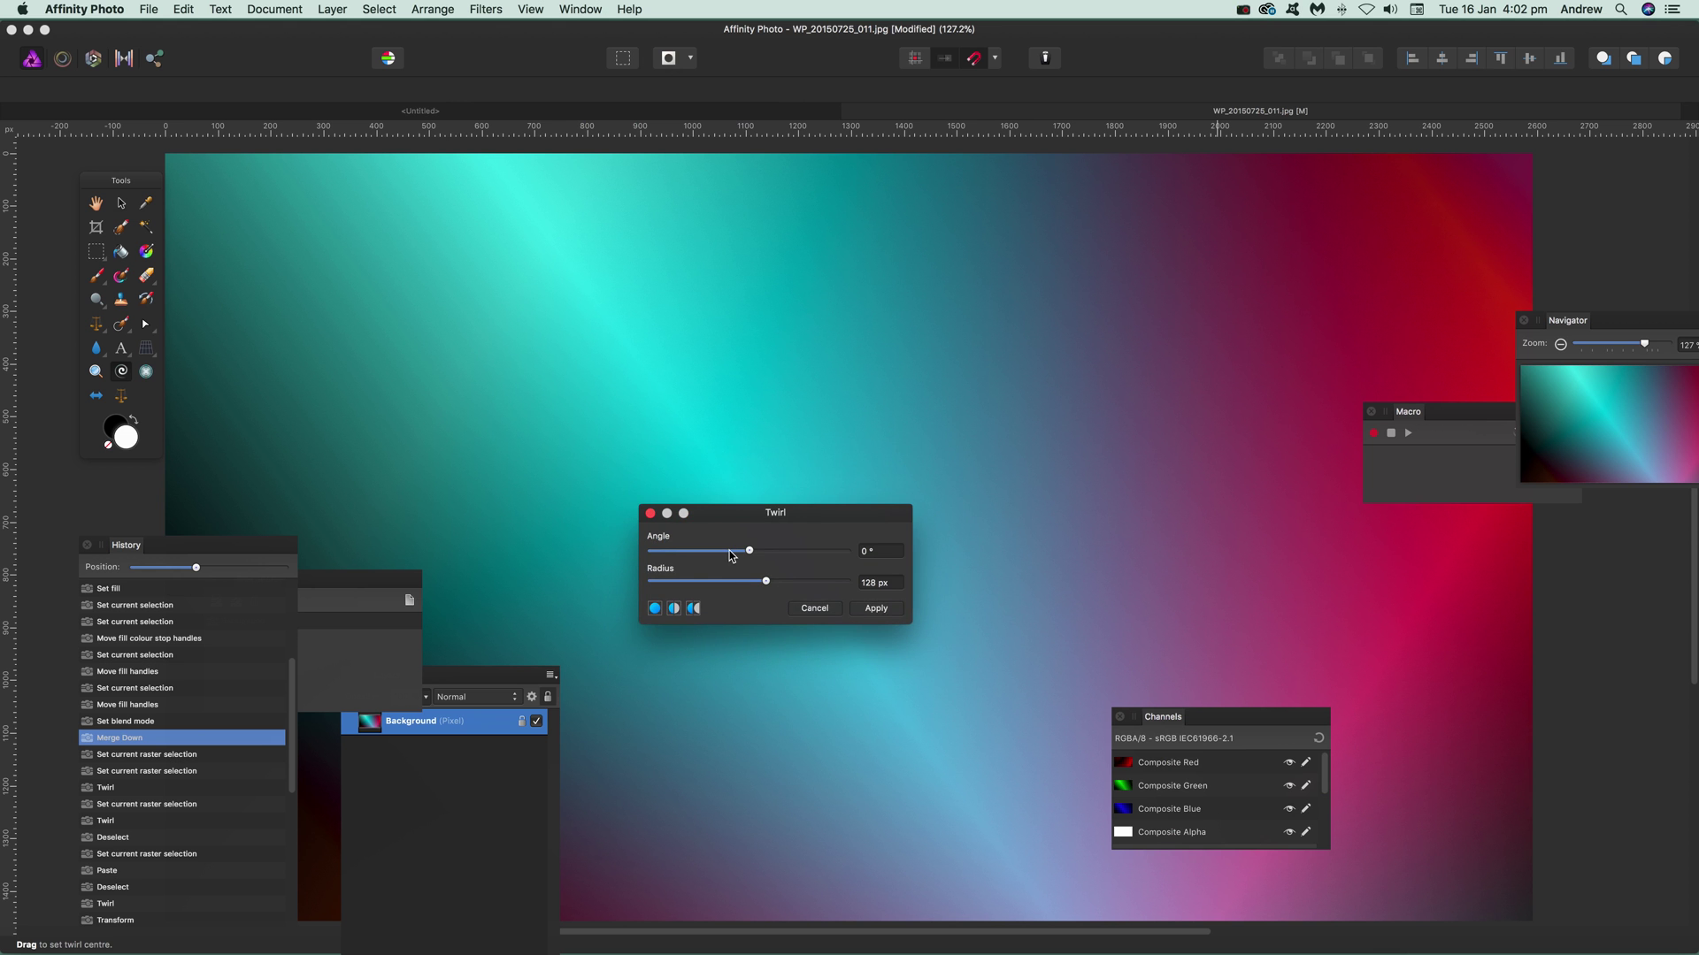
left_click_drag(761, 516, 829, 507)
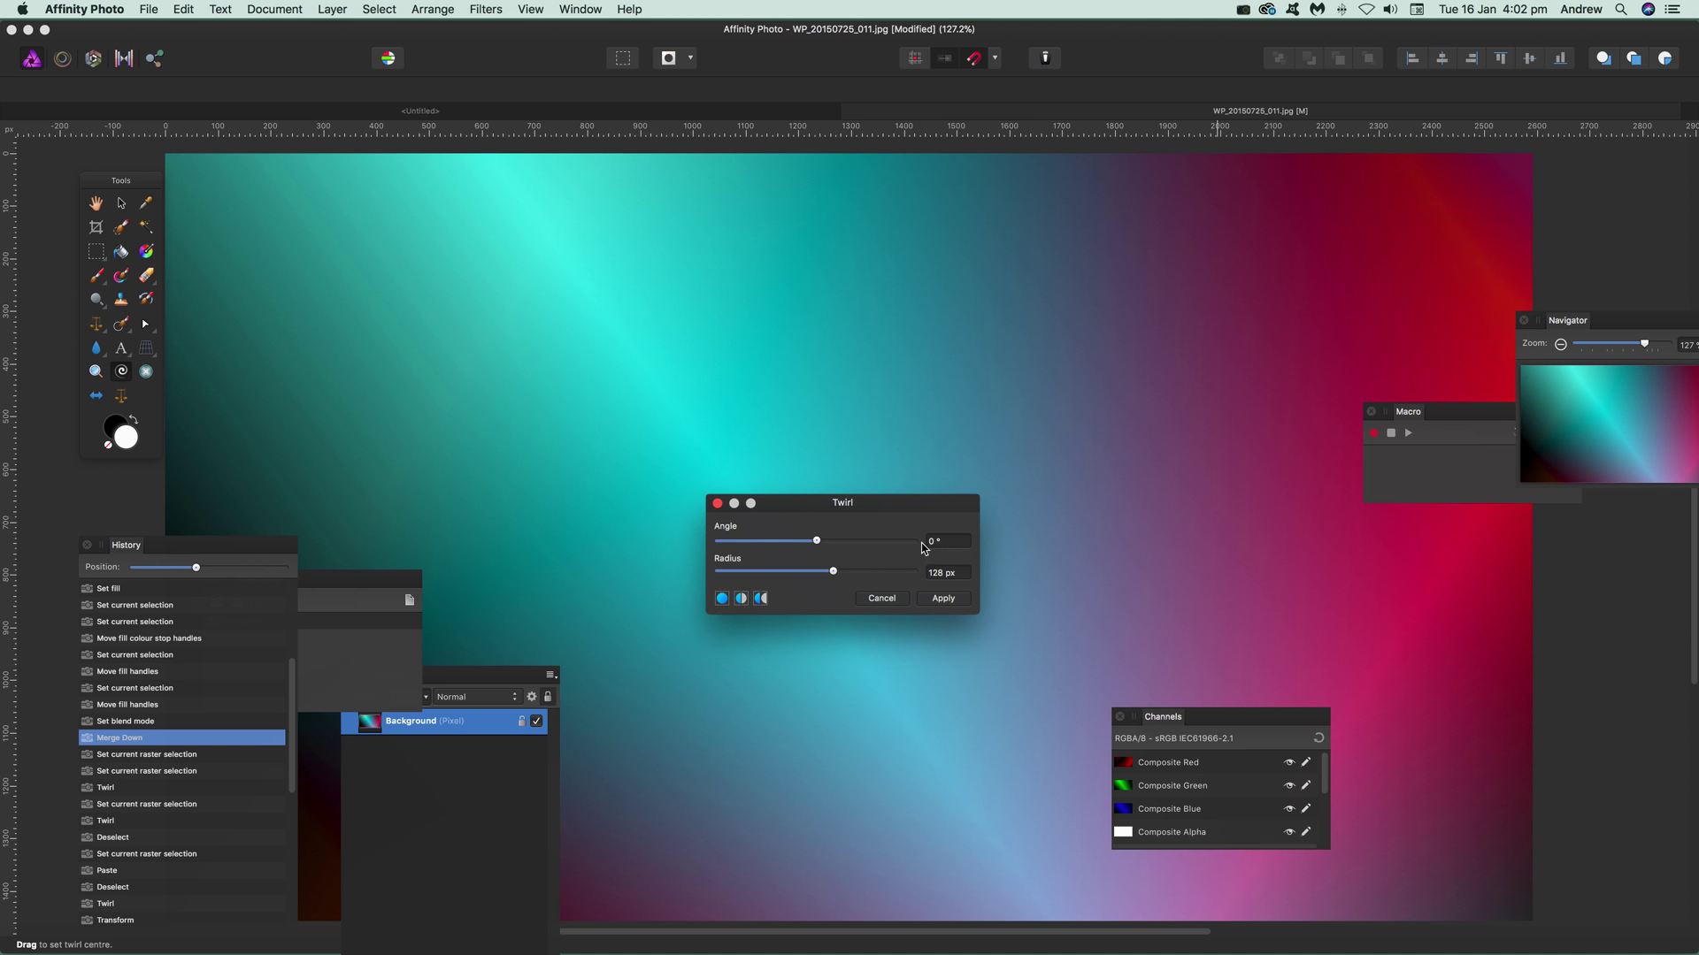
left_click_drag(824, 544, 916, 572)
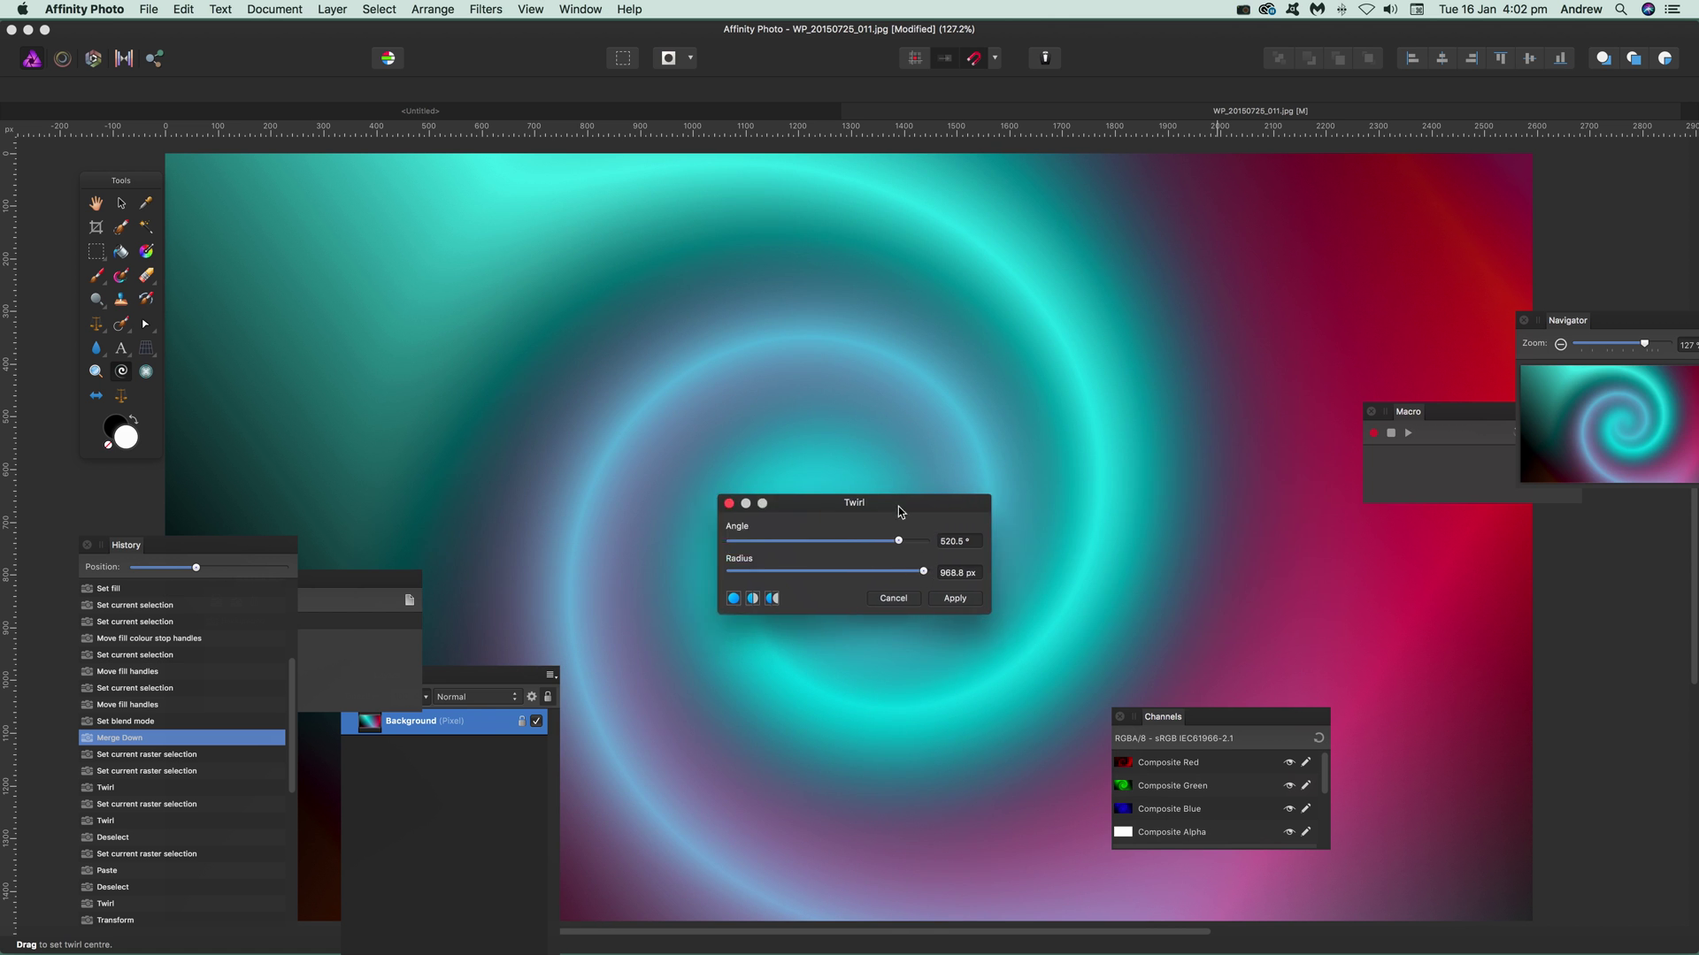
left_click_drag(899, 506, 1276, 489)
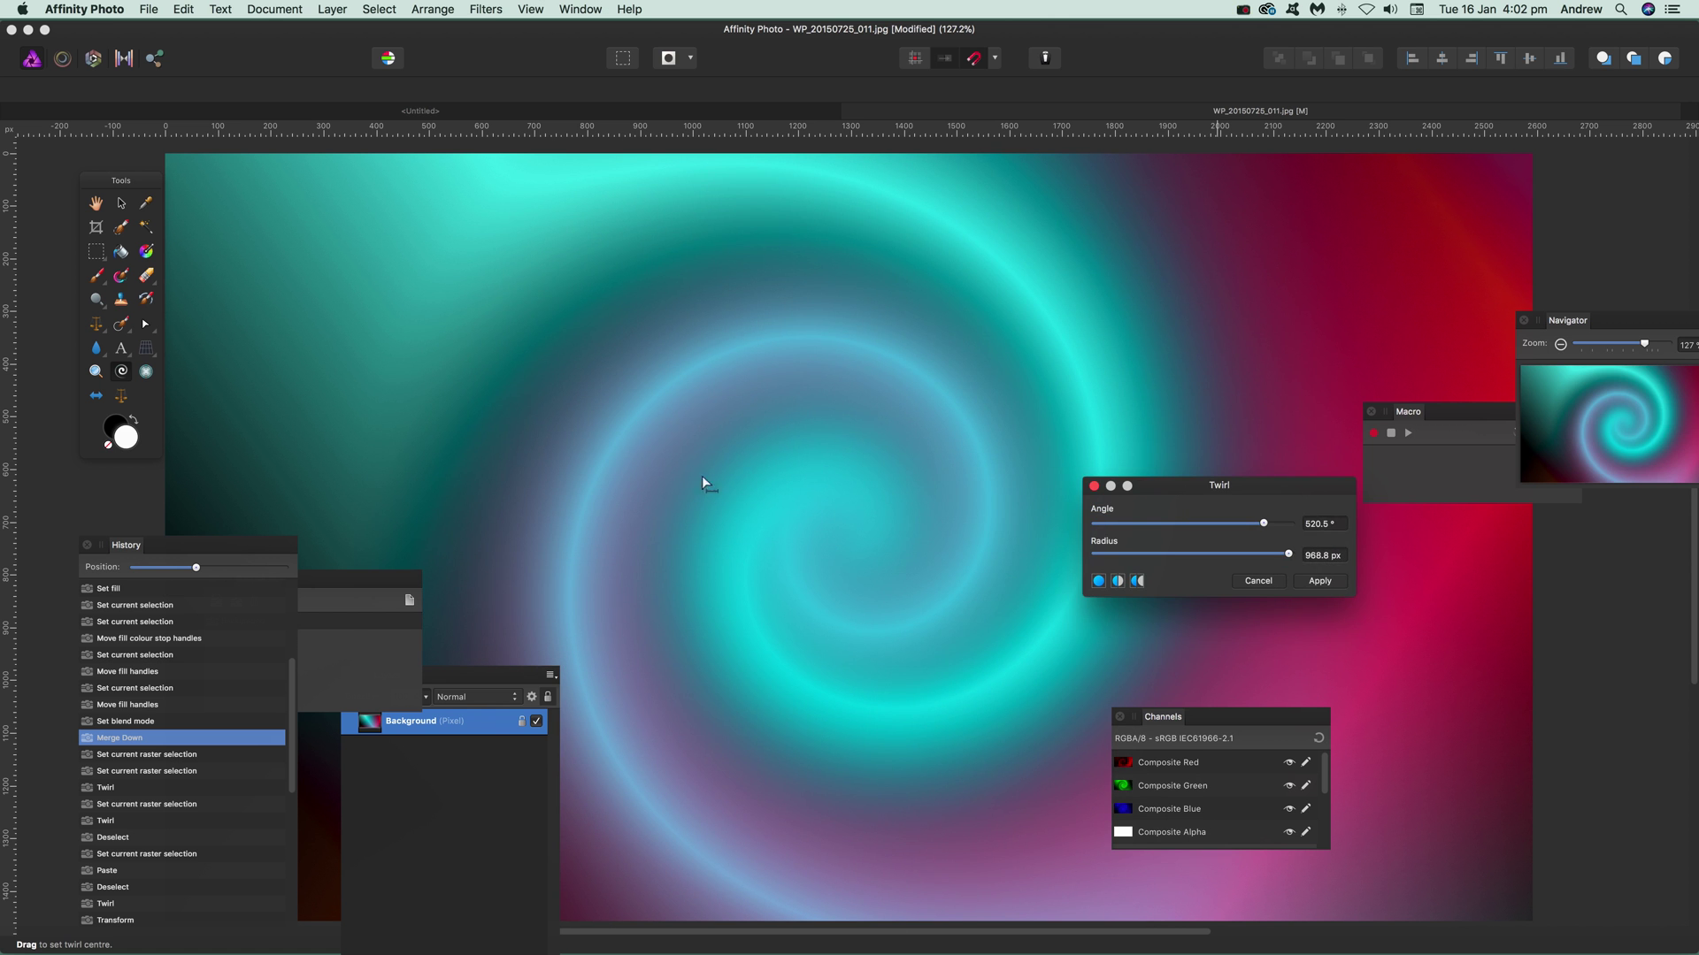
left_click_drag(826, 511, 1282, 313)
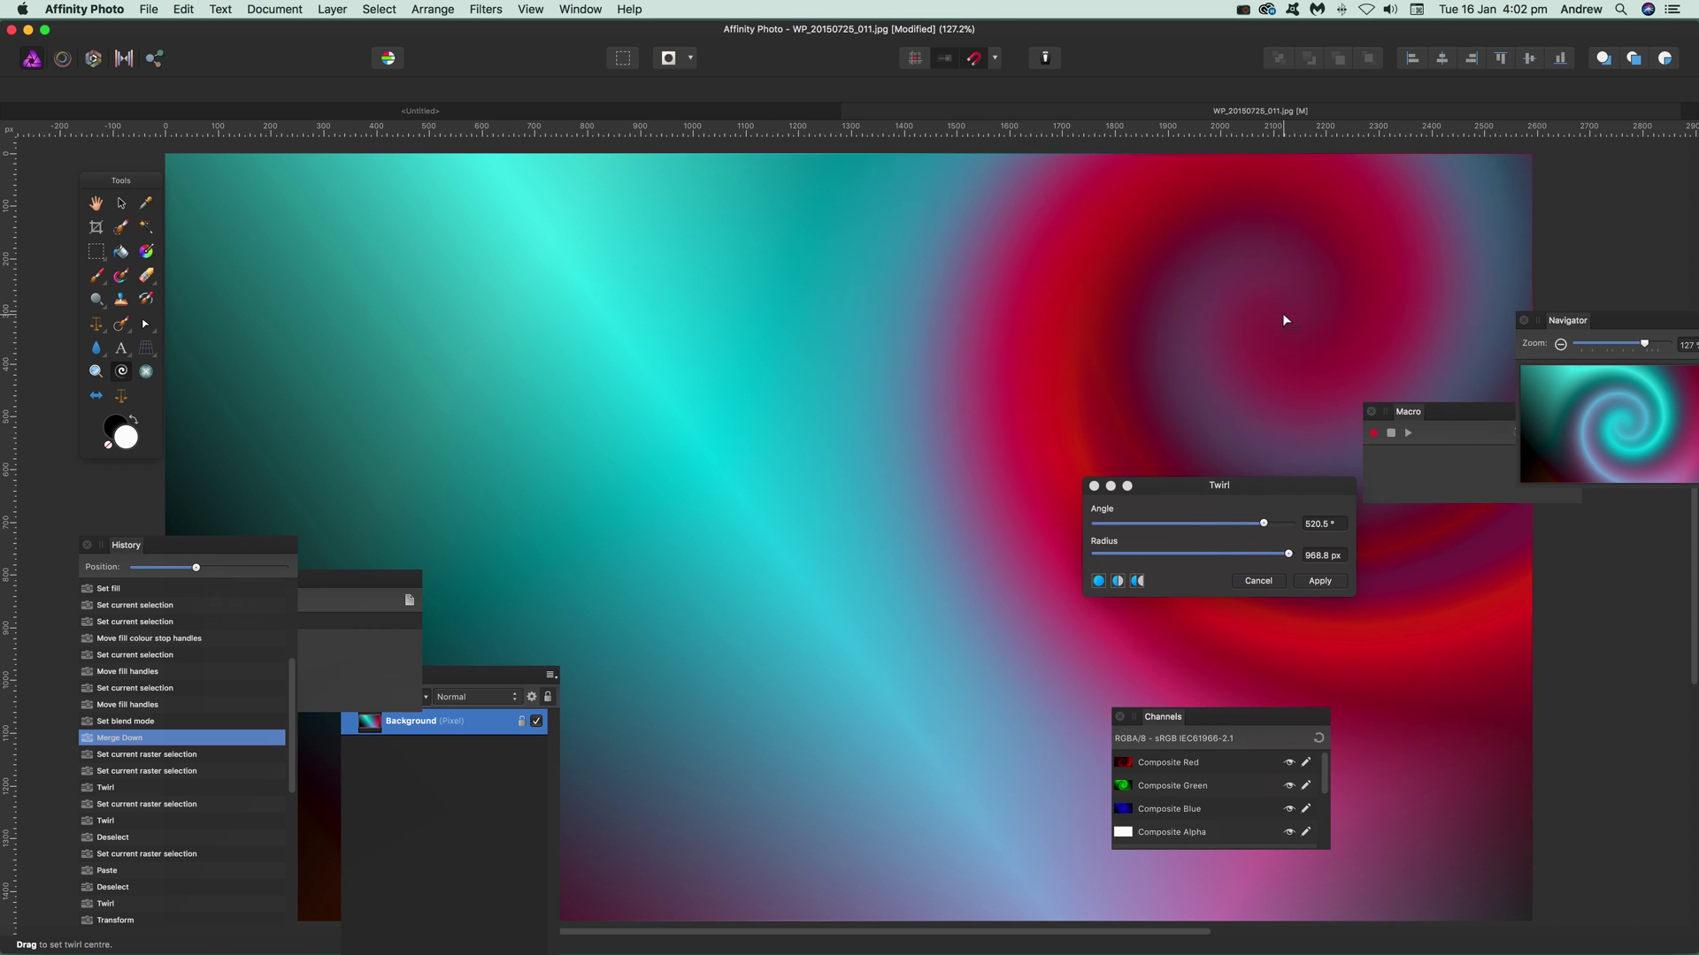
Apply the first twirl and start a second Twirl filter from Filters > Distort
left_click(1323, 581)
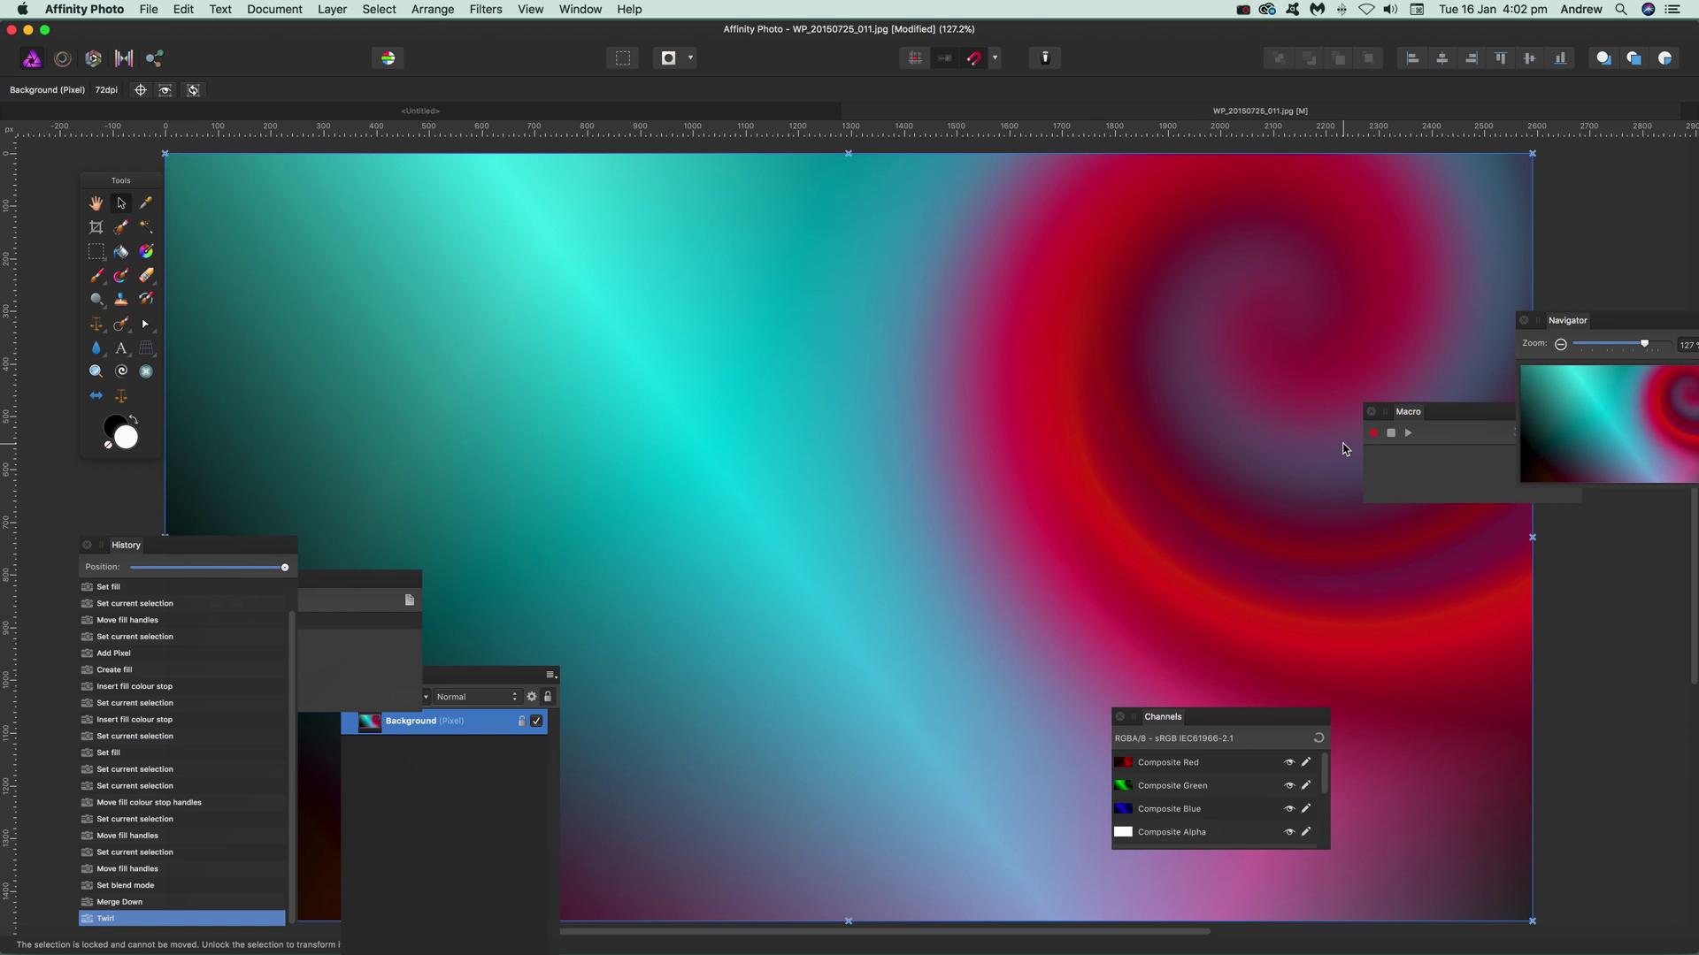
left_click(488, 9)
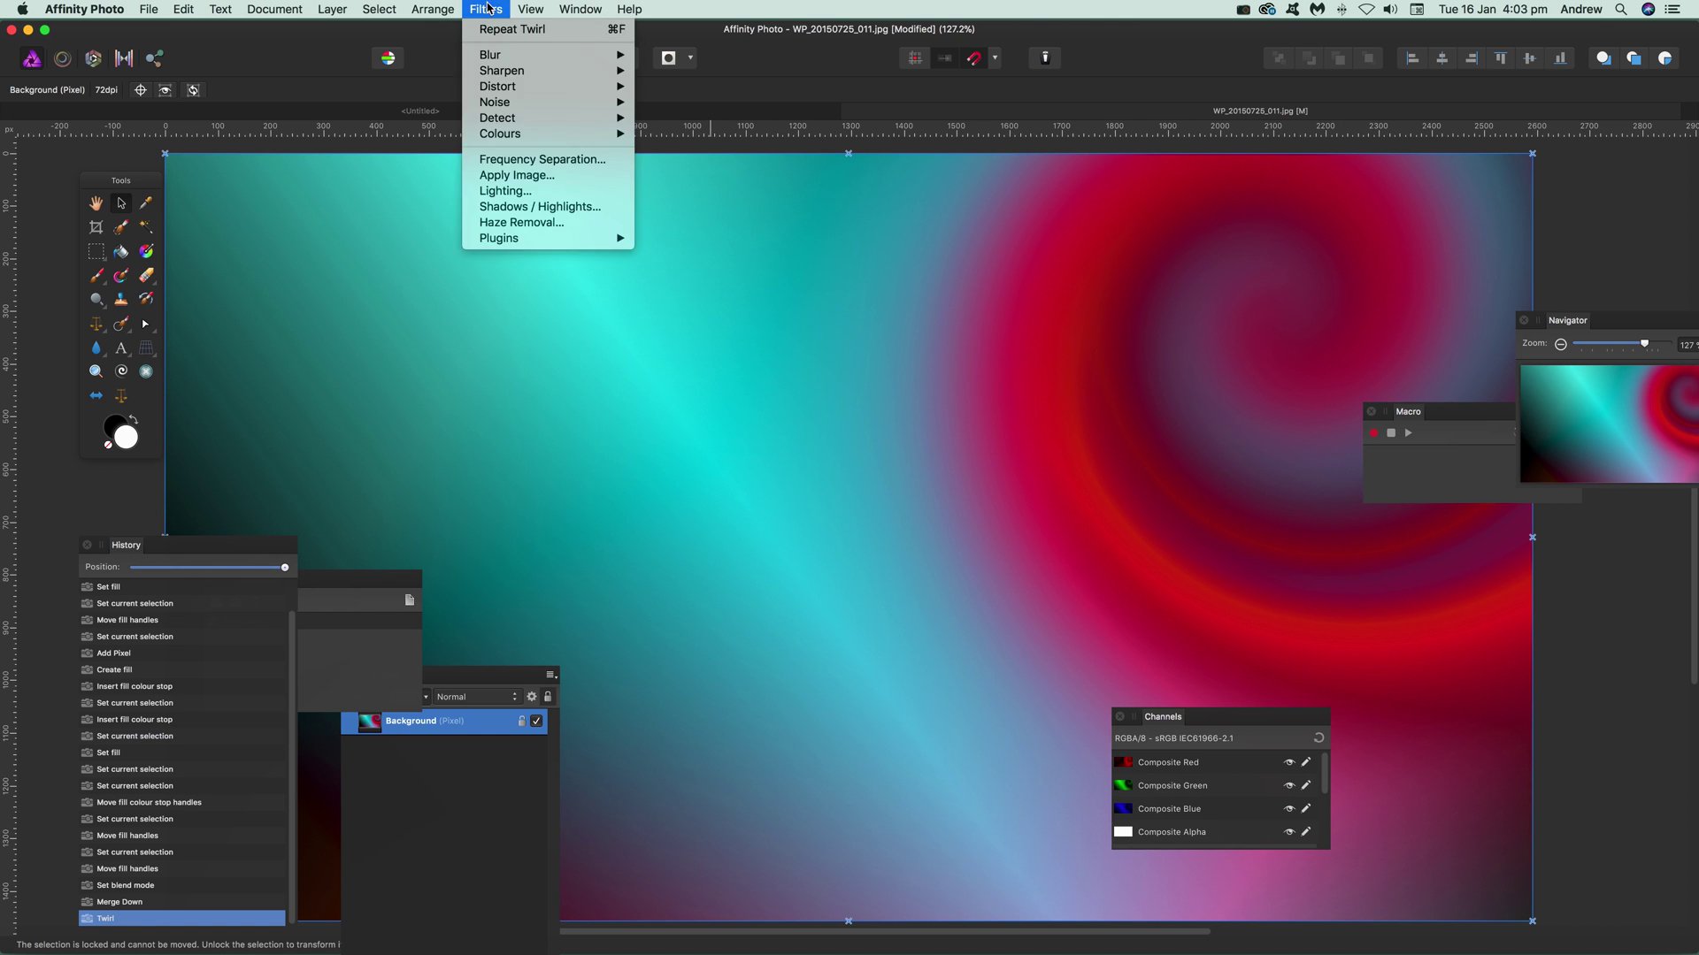
mouse_move(549, 86)
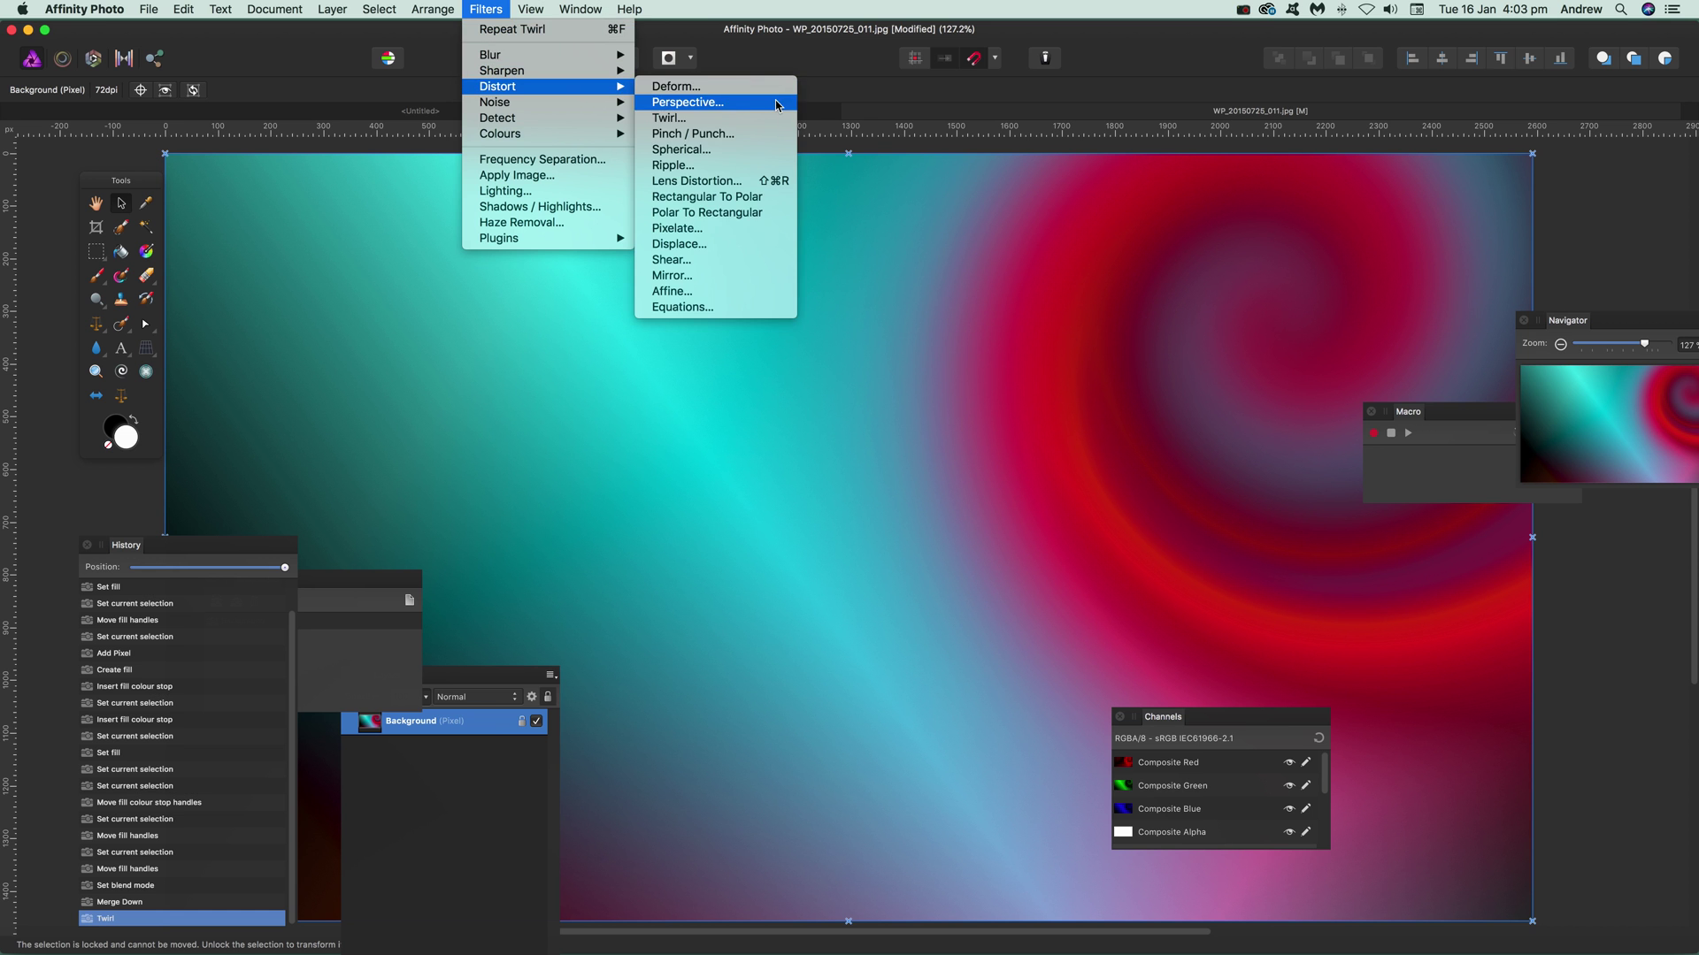
left_click(752, 118)
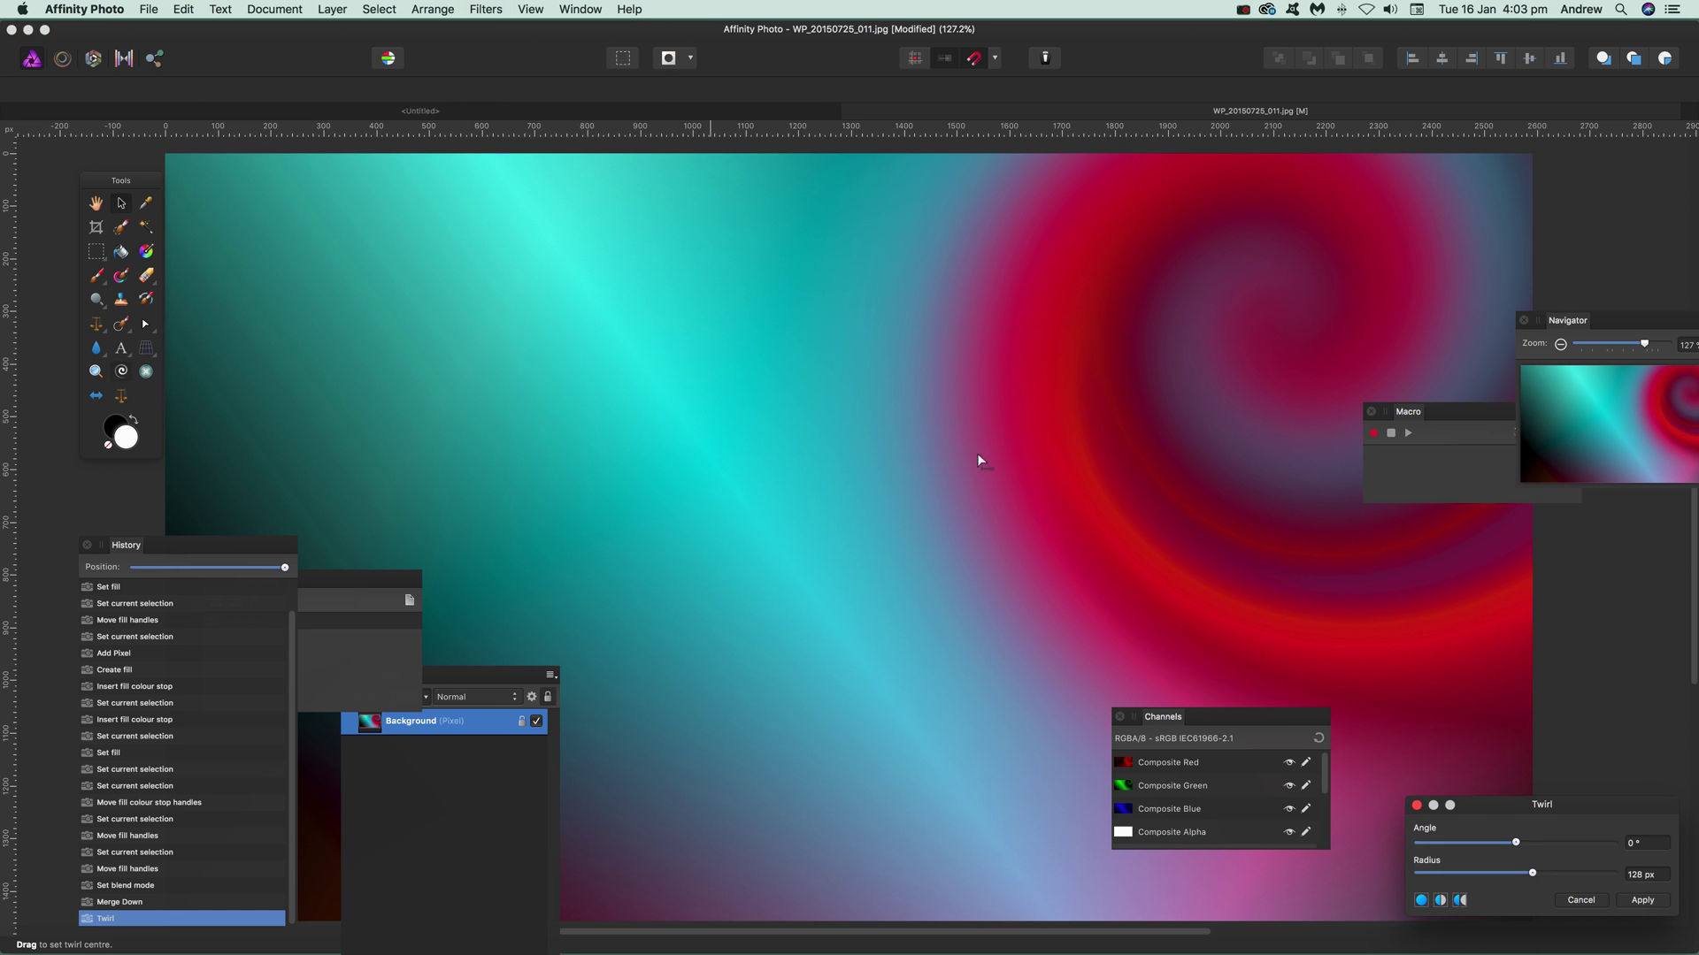
Apply a second twirl at 653.8° and 480.2 px, centred in the upper middle
left_click(1540, 842)
left_click_drag(1550, 819, 1504, 821)
left_click_drag(845, 527, 936, 609)
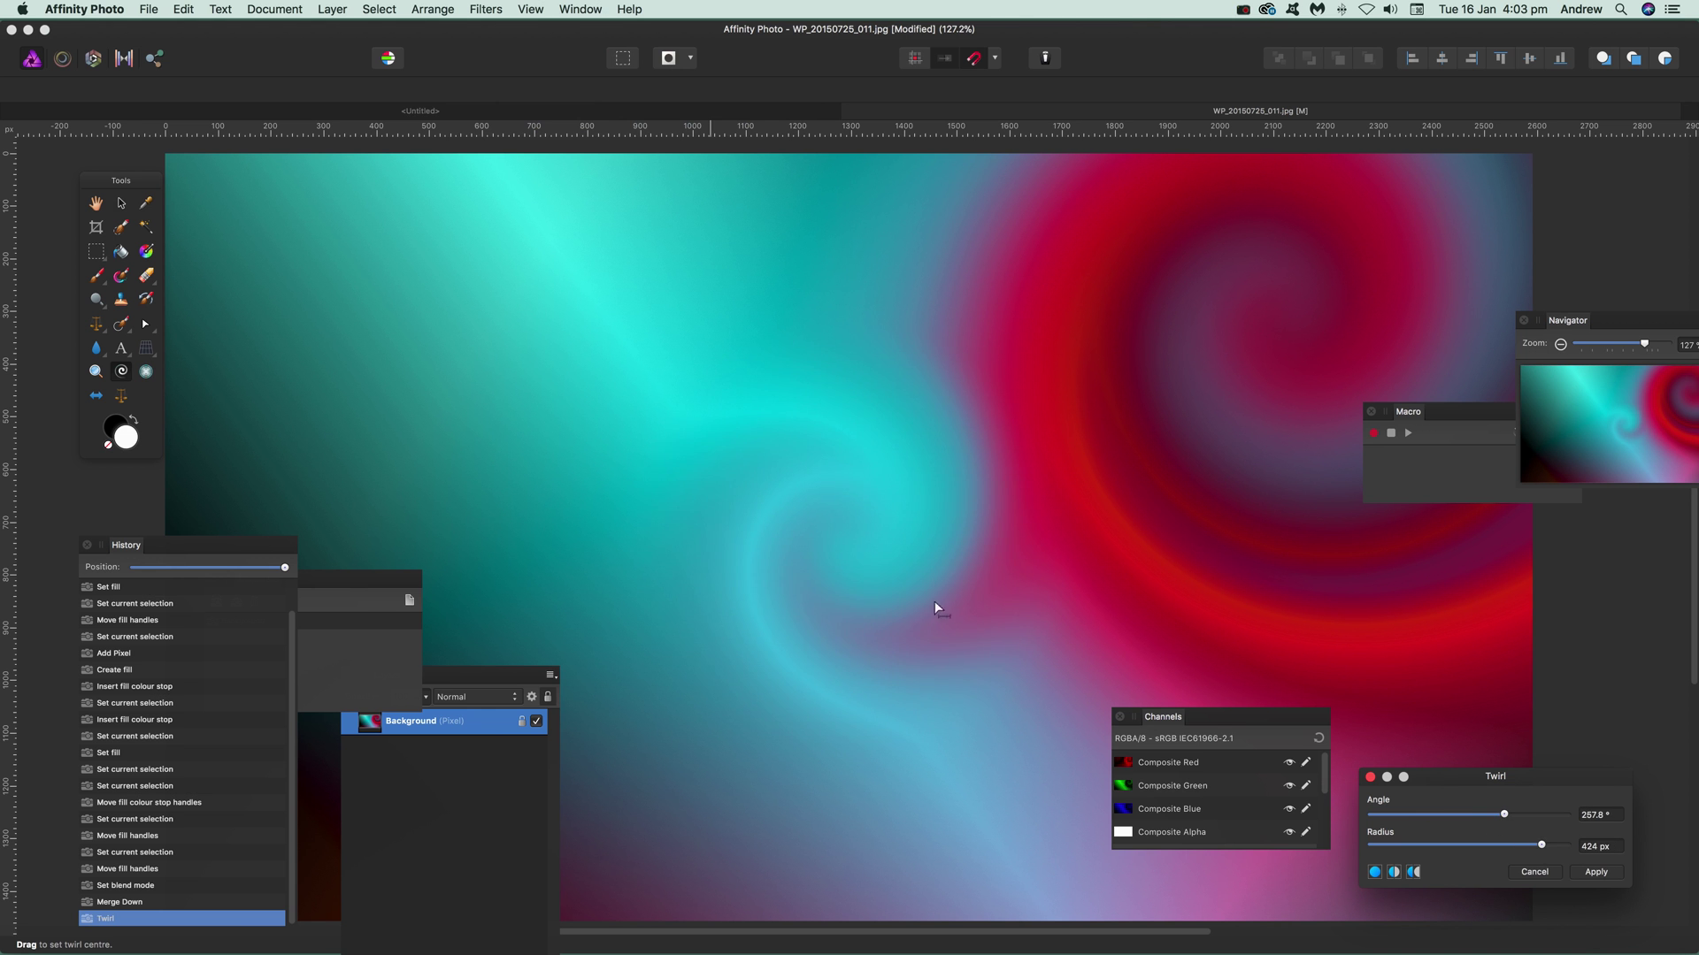
mouse_move(1541, 845)
left_mouse_down()
mouse_move(1538, 811)
mouse_move(1557, 816)
left_mouse_up()
left_click_drag(864, 543, 748, 292)
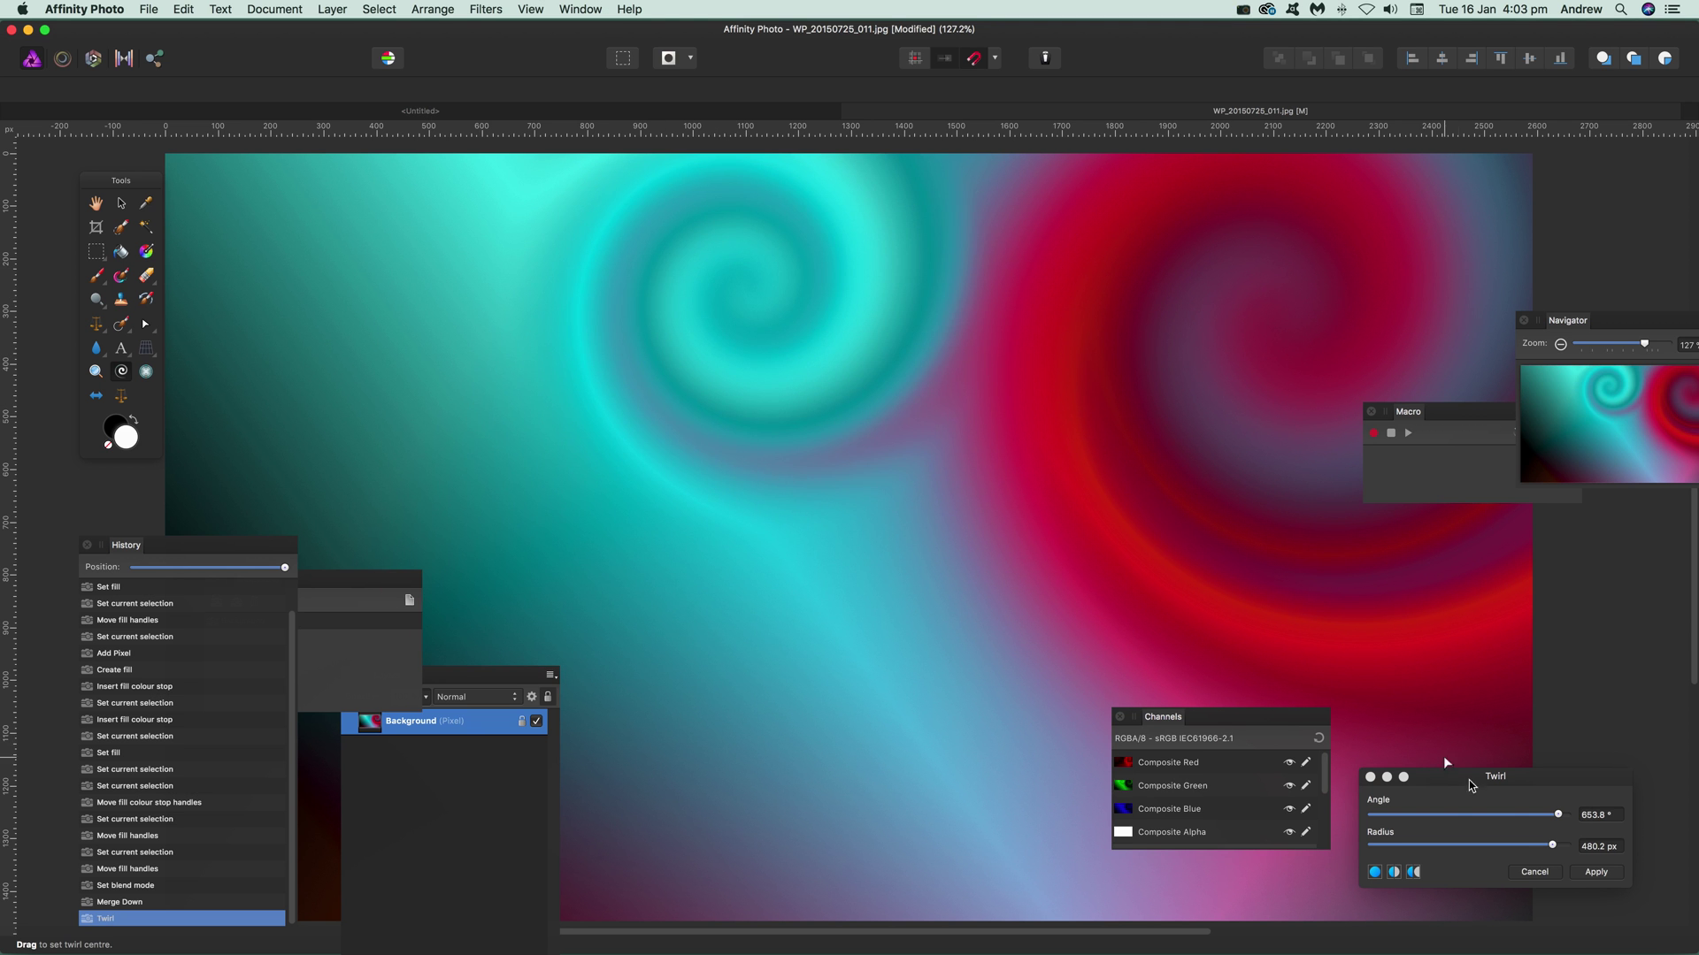
left_click(1590, 869)
Confirm the second twirl and duplicate the pixel layer
key("v")
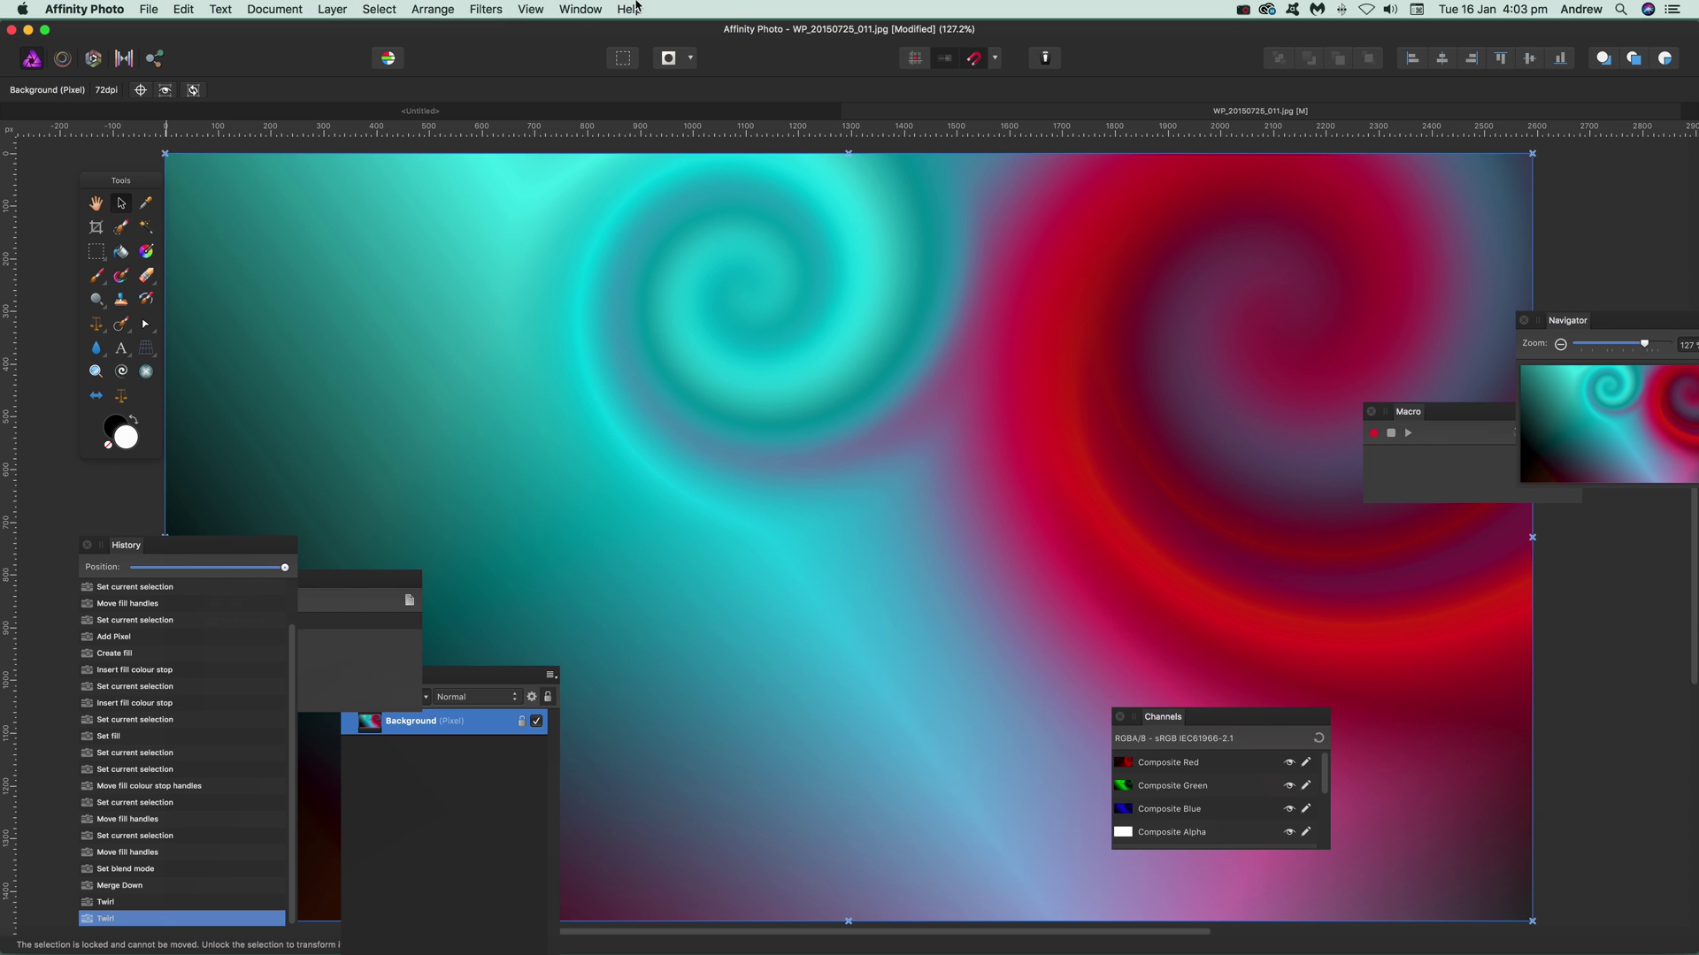
left_click(340, 11)
left_click(372, 233)
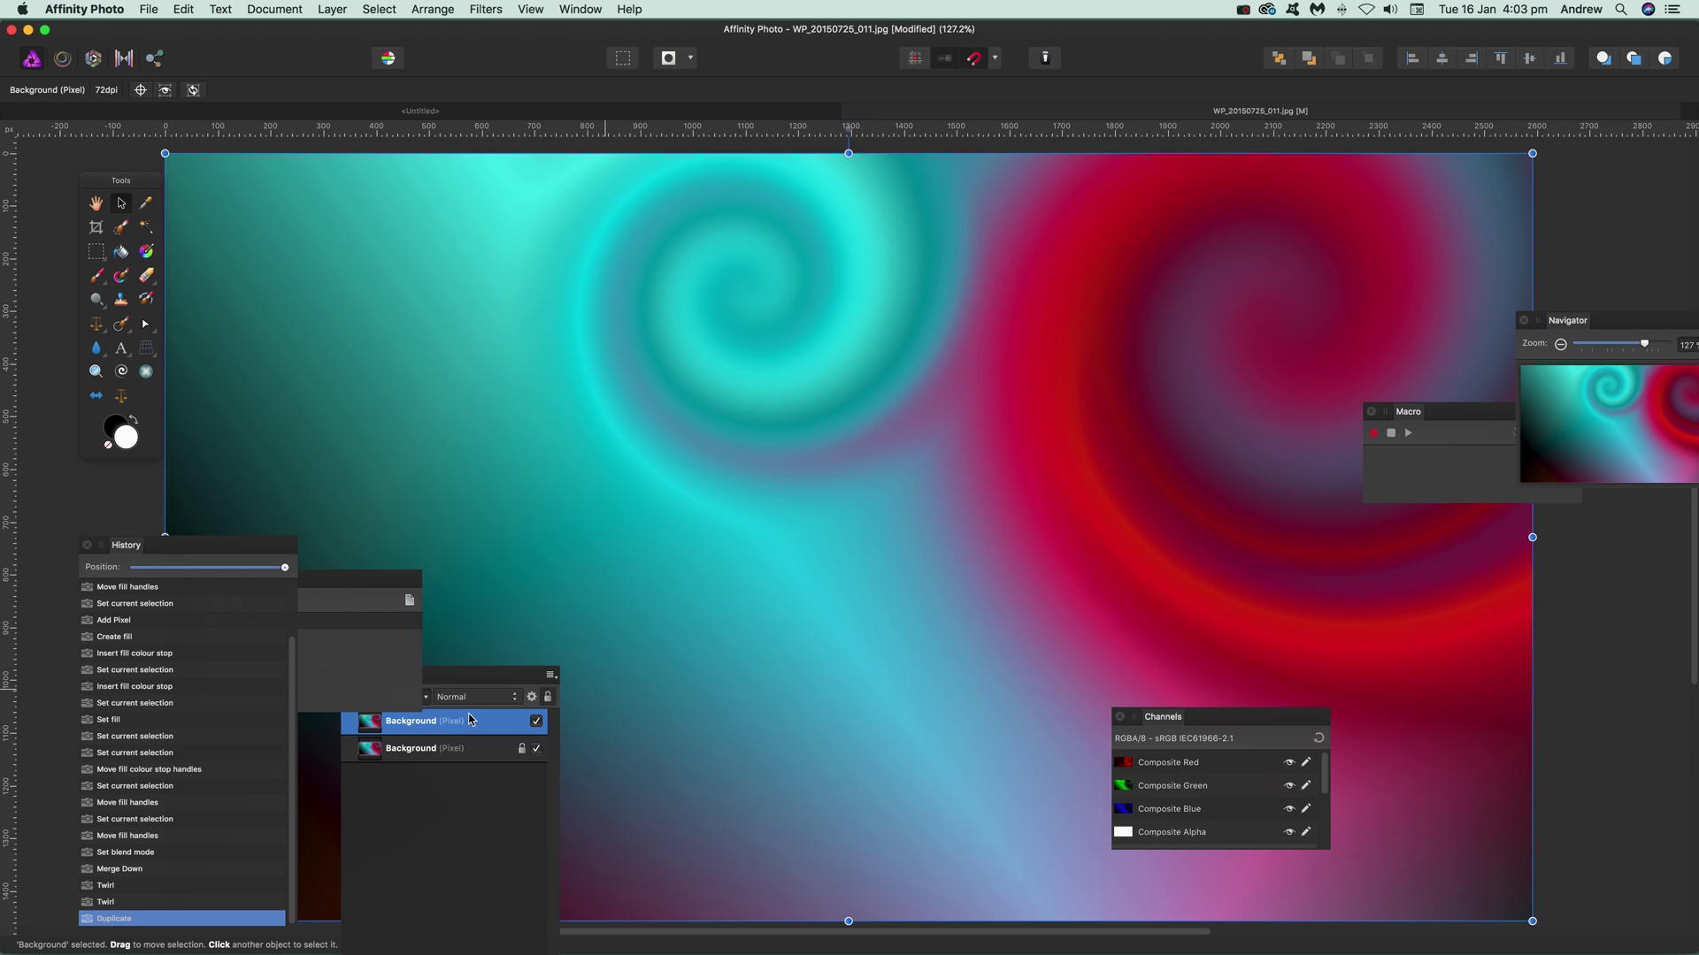
Preview a 354.1° twirl with 489 px radius on the copy, centred mid-canvas
left_click(506, 10)
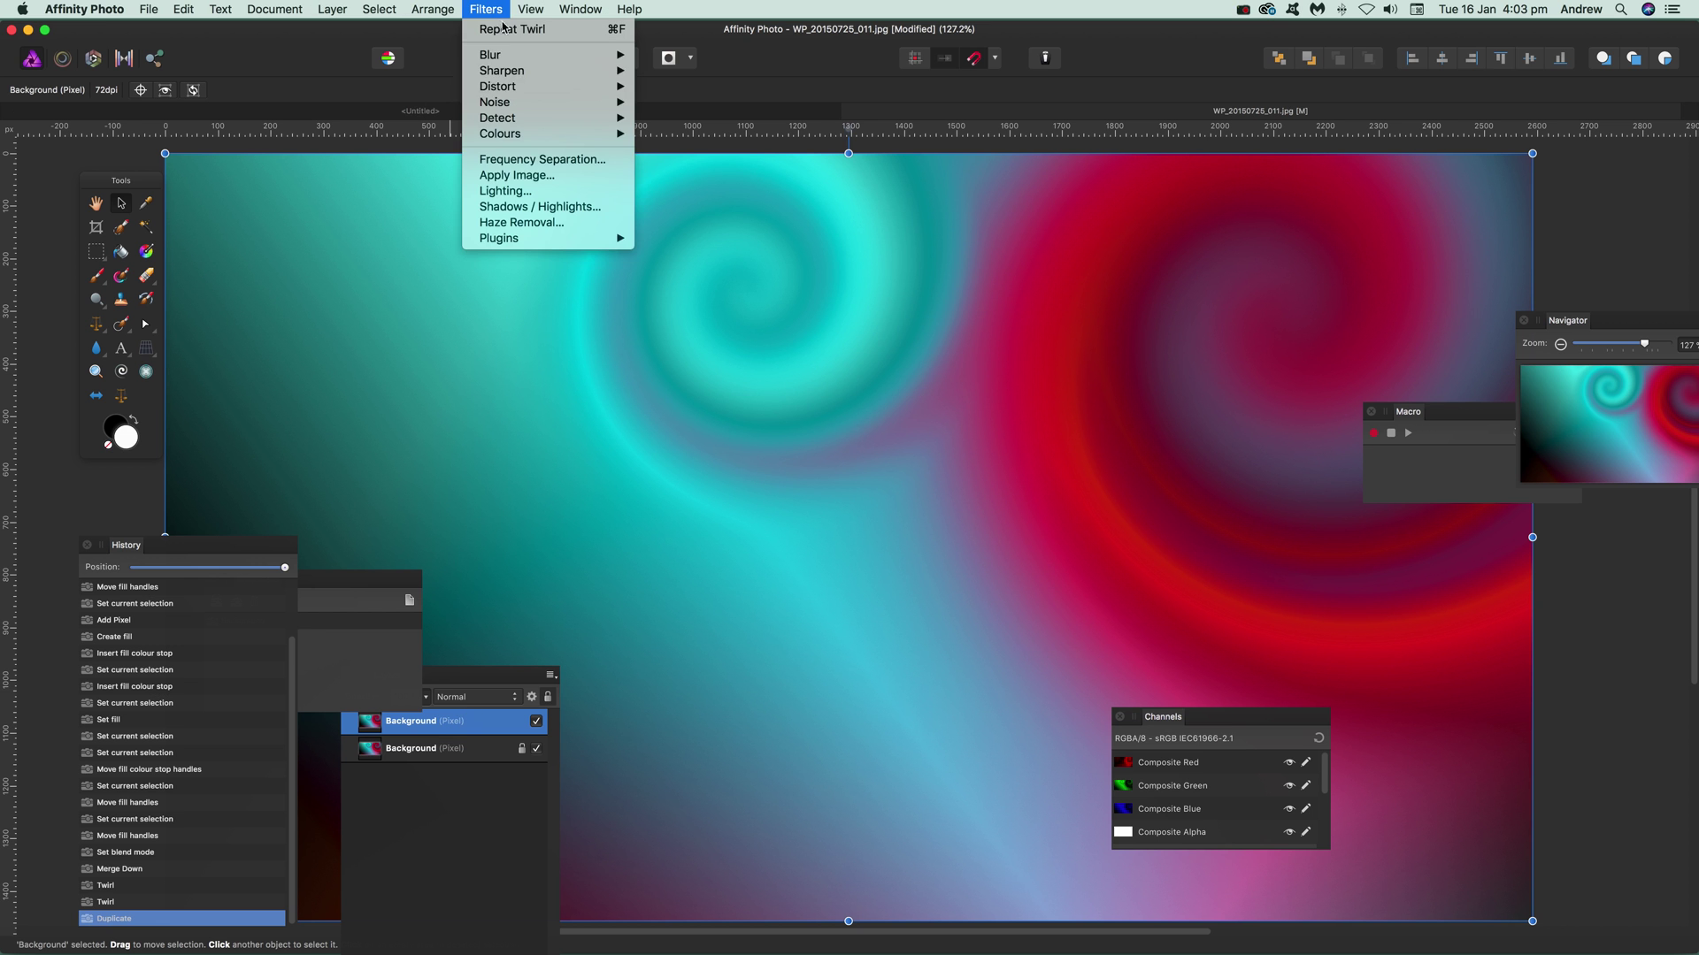
mouse_move(511, 89)
left_click(683, 120)
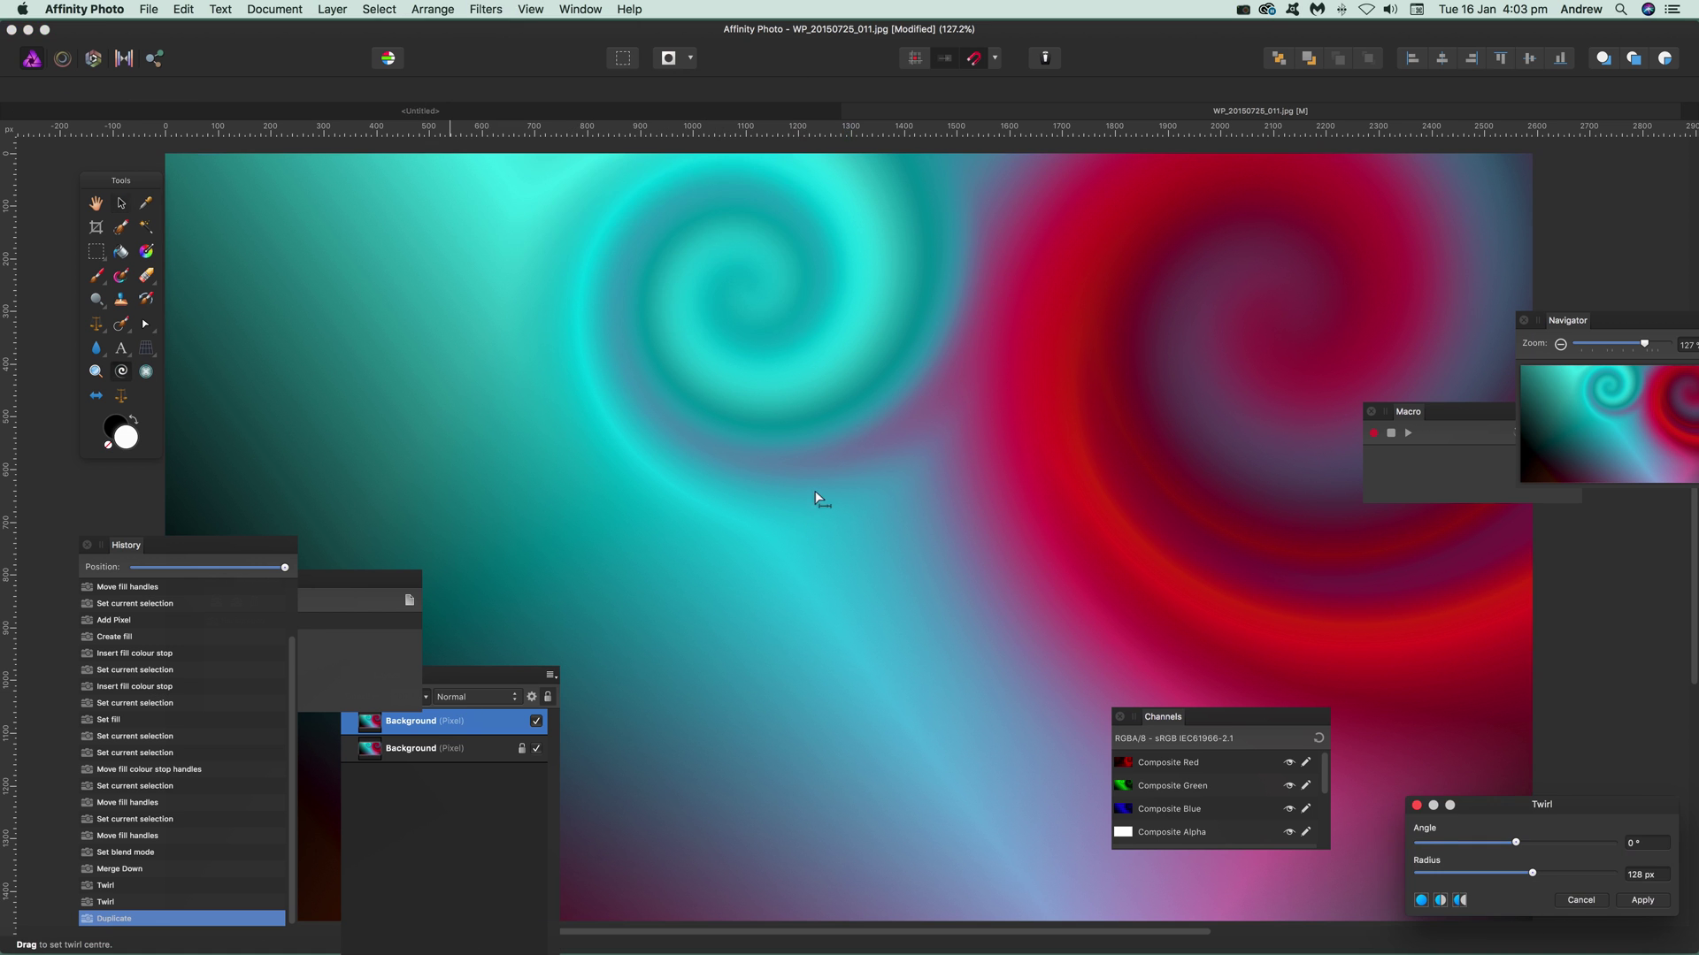
left_click_drag(1544, 843, 1601, 876)
left_click_drag(872, 577, 821, 597)
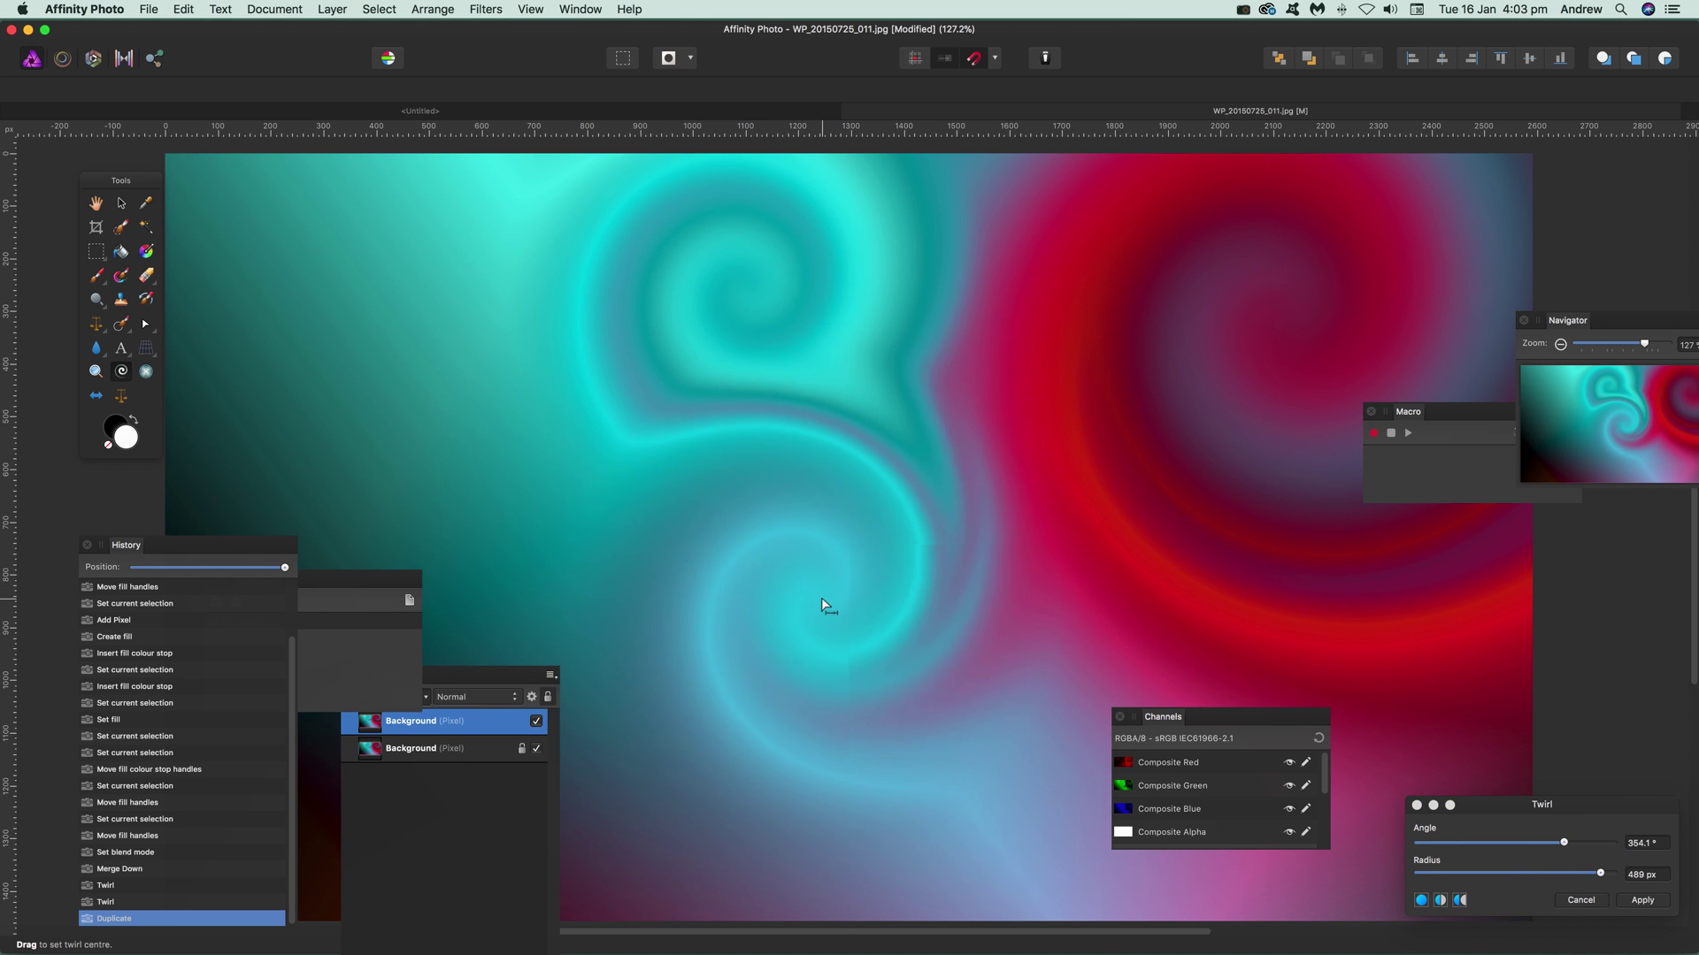
Set the copy's blend mode to Difference and apply its twirl
left_click(459, 699)
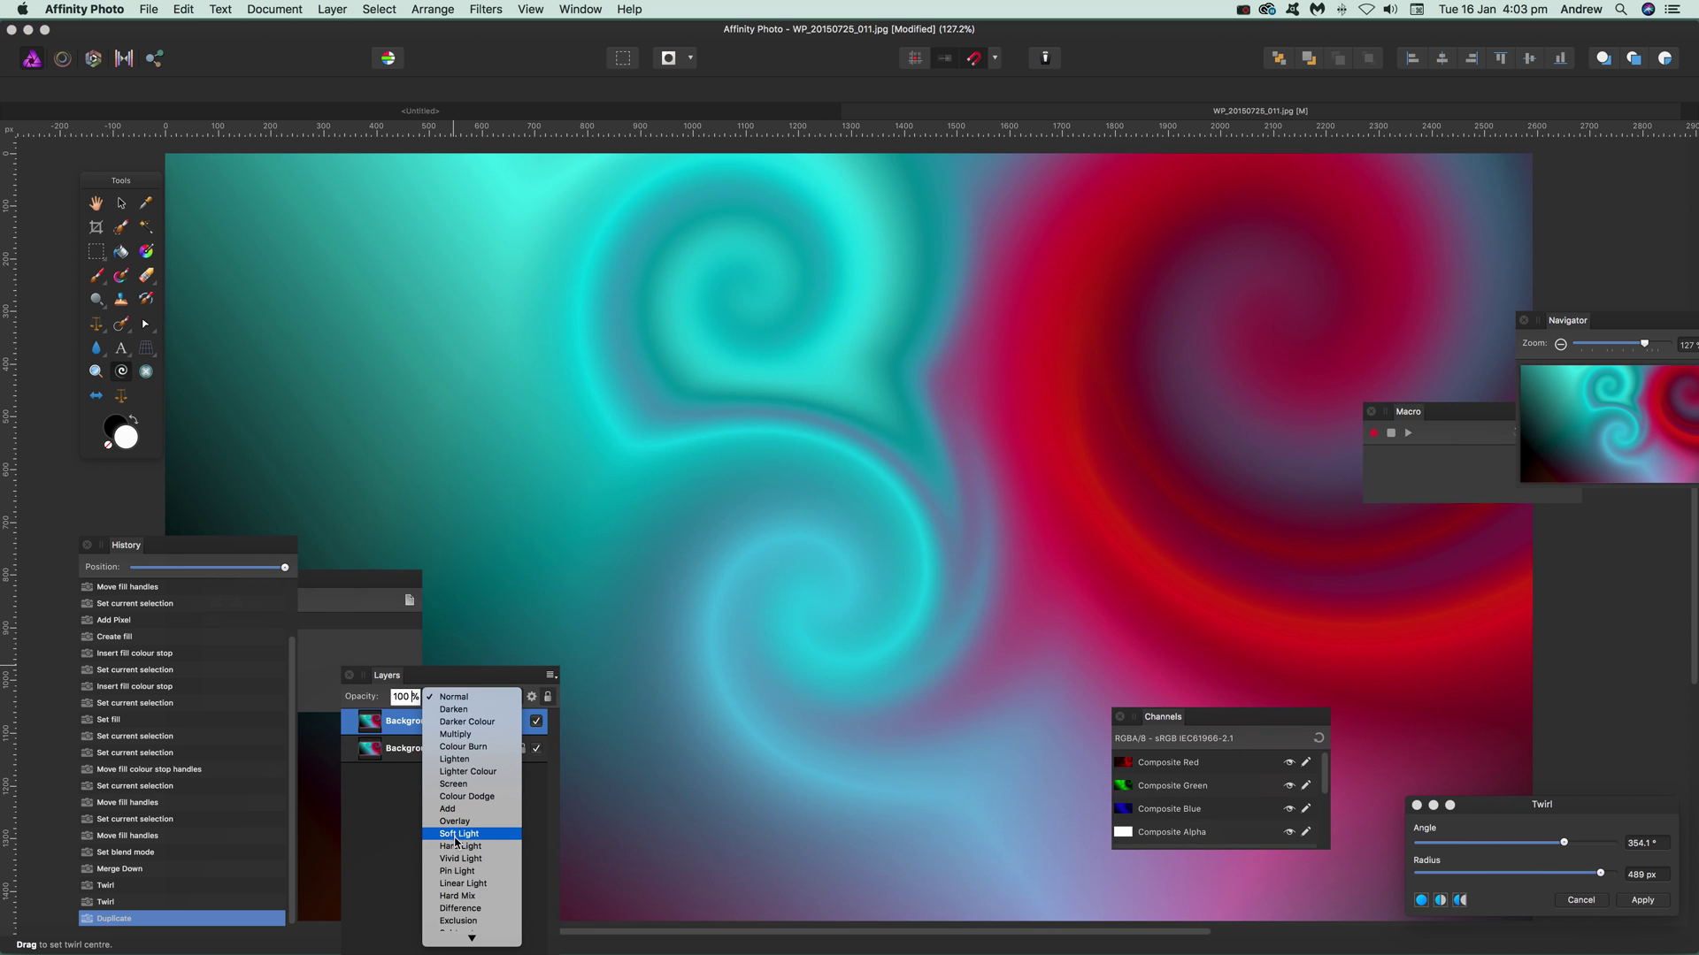
left_click(447, 908)
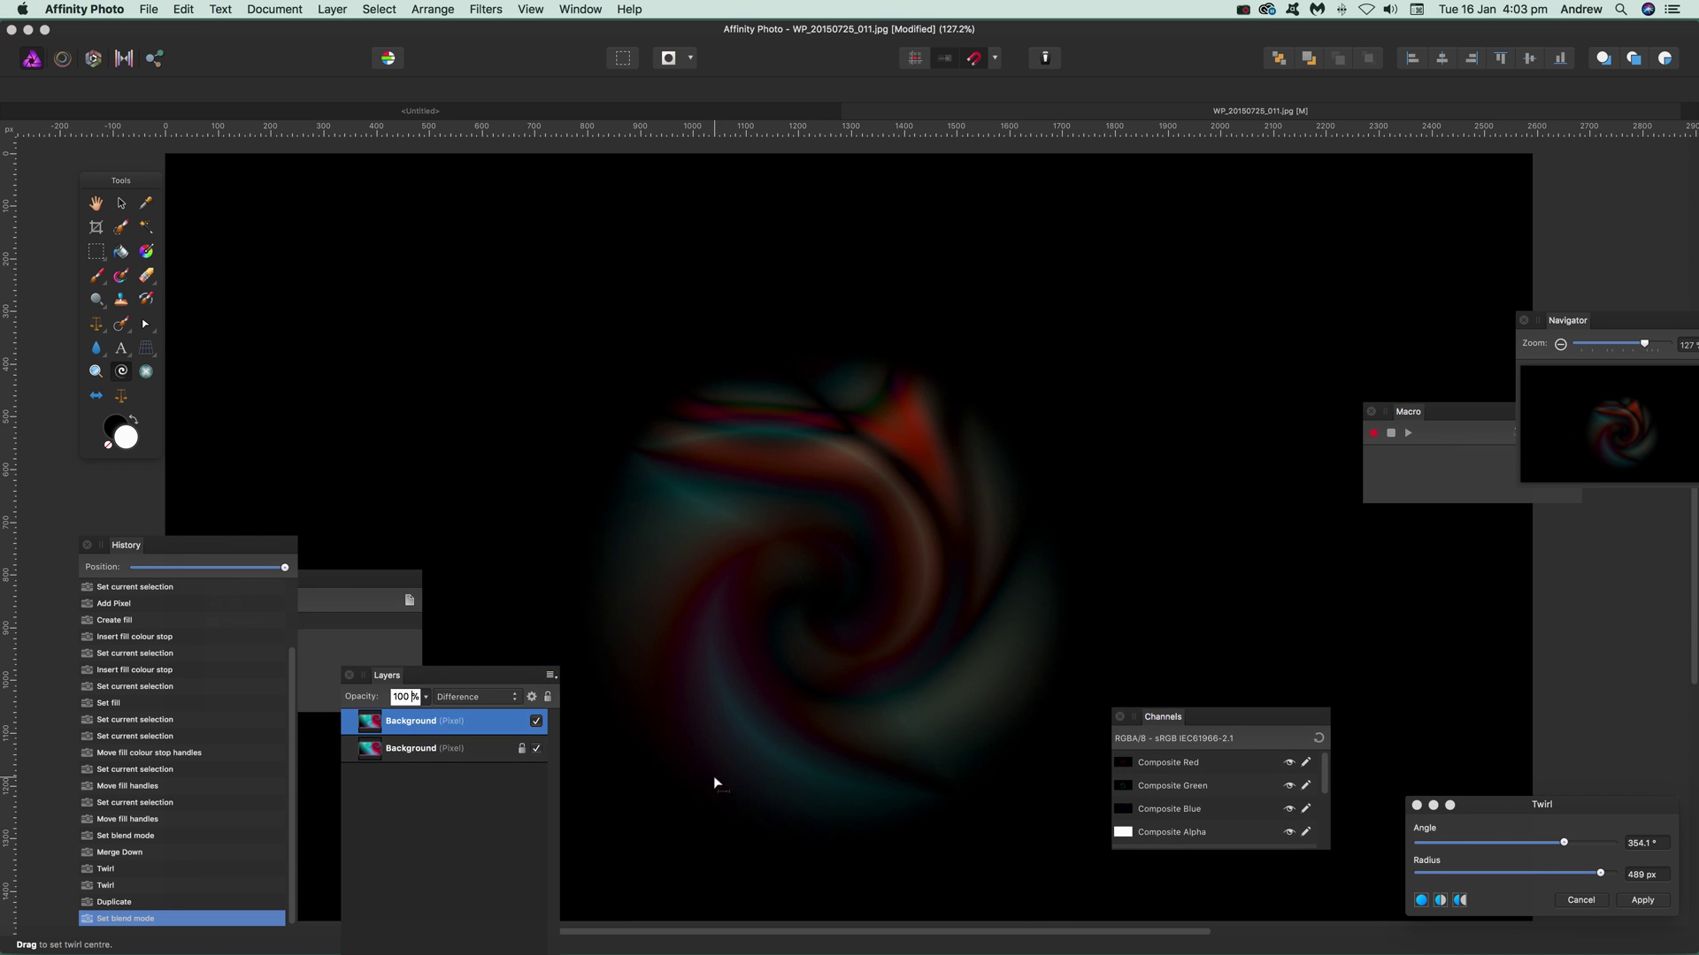
left_click_drag(714, 776, 939, 343)
left_click(1642, 900)
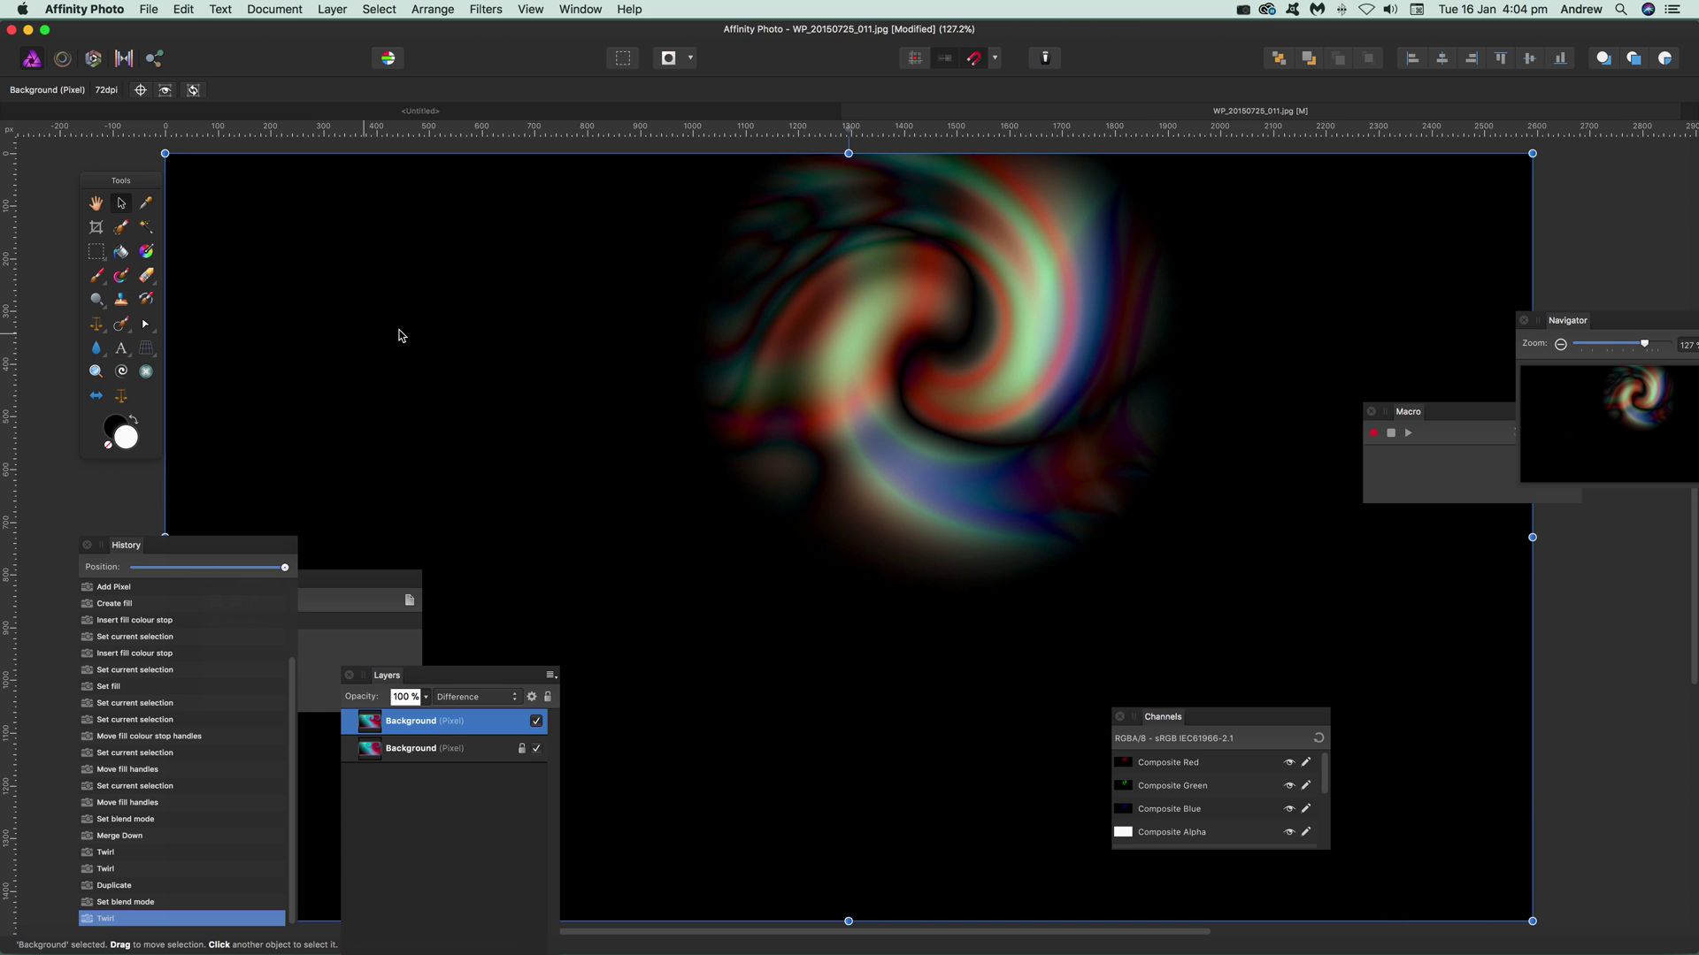
Merge the Difference-blended copy down into the Background layer
left_click(477, 9)
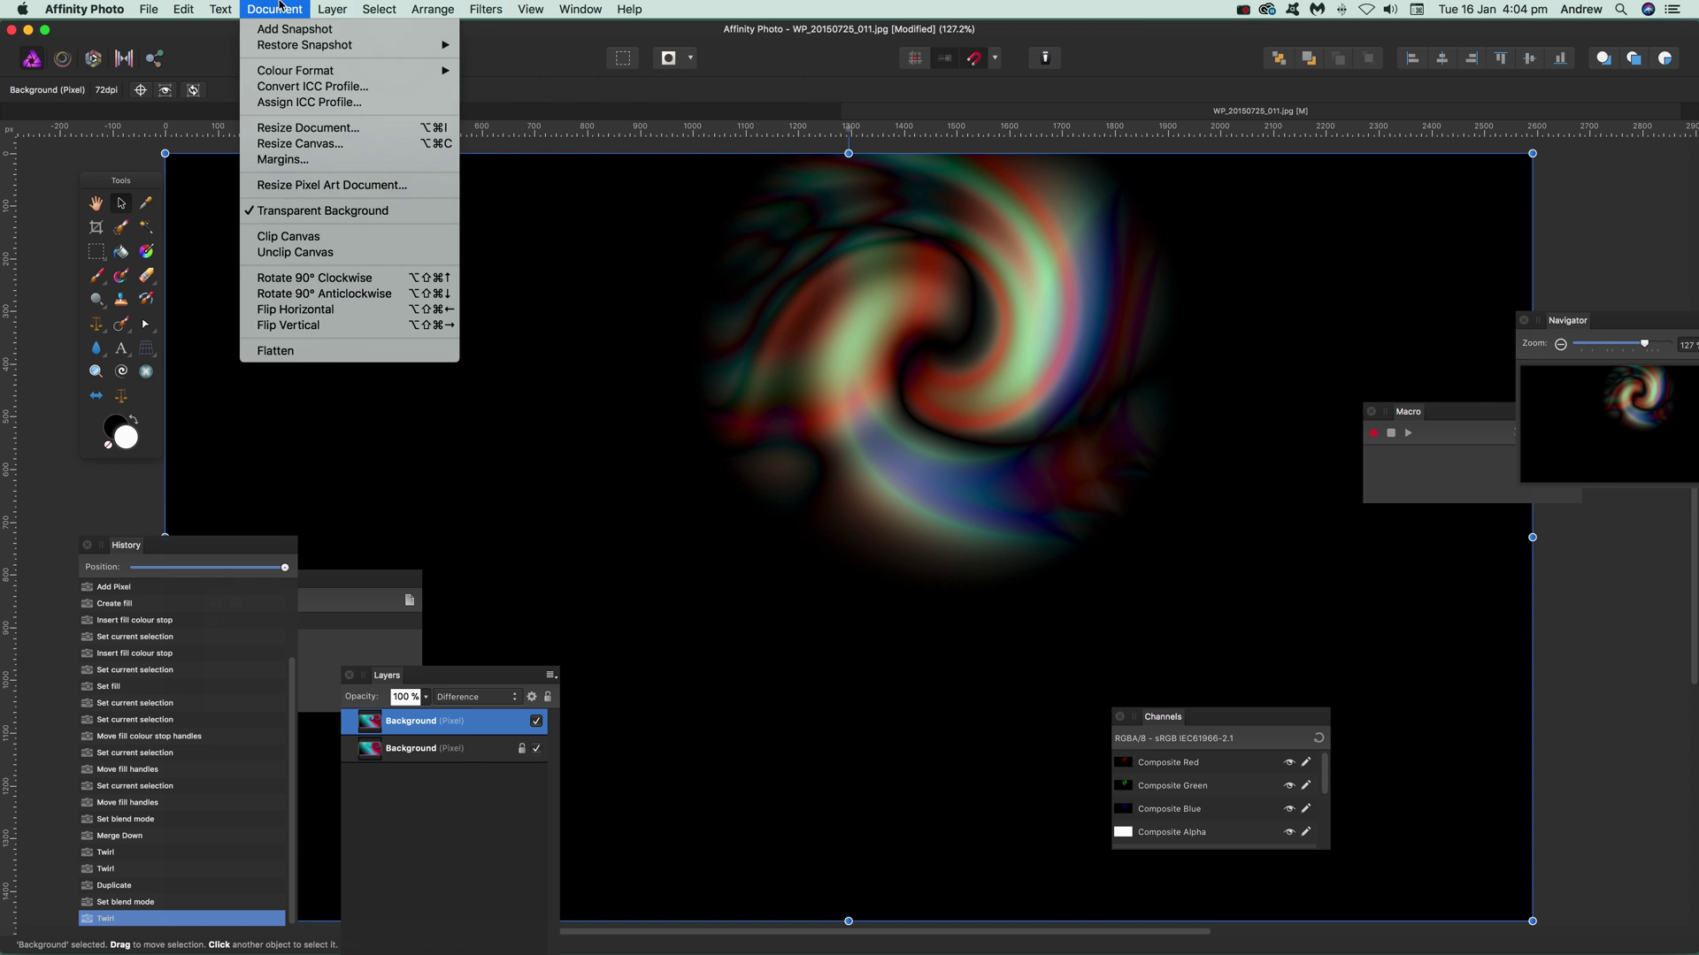
mouse_move(332, 9)
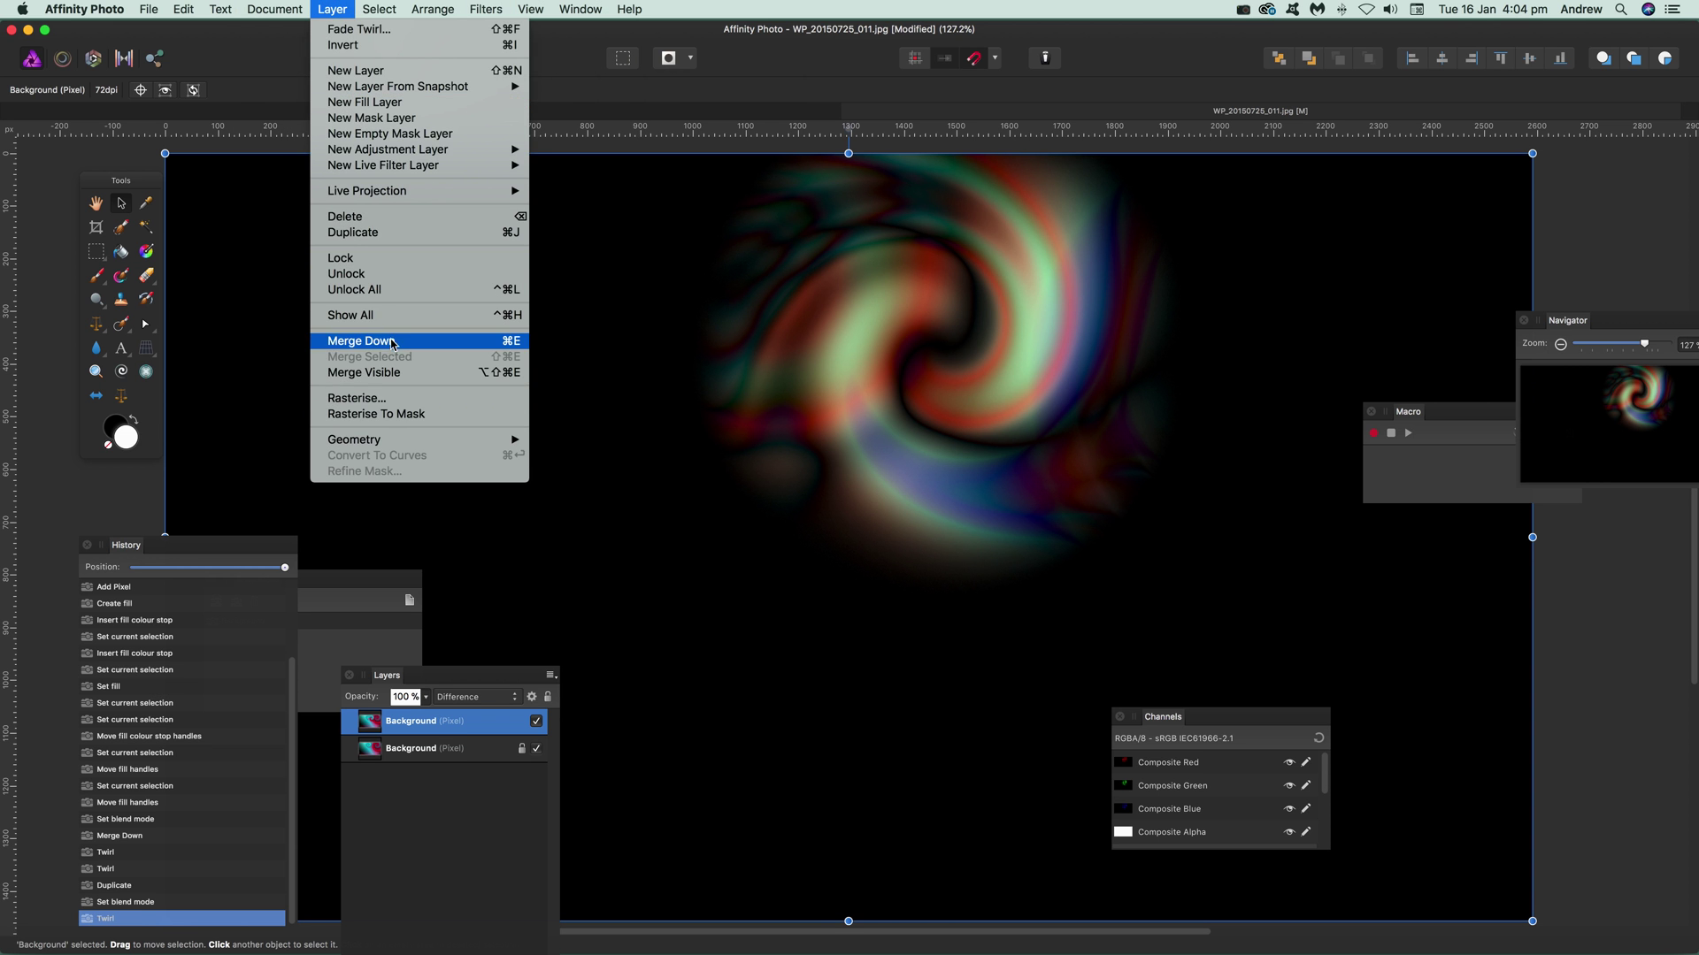
left_click(393, 344)
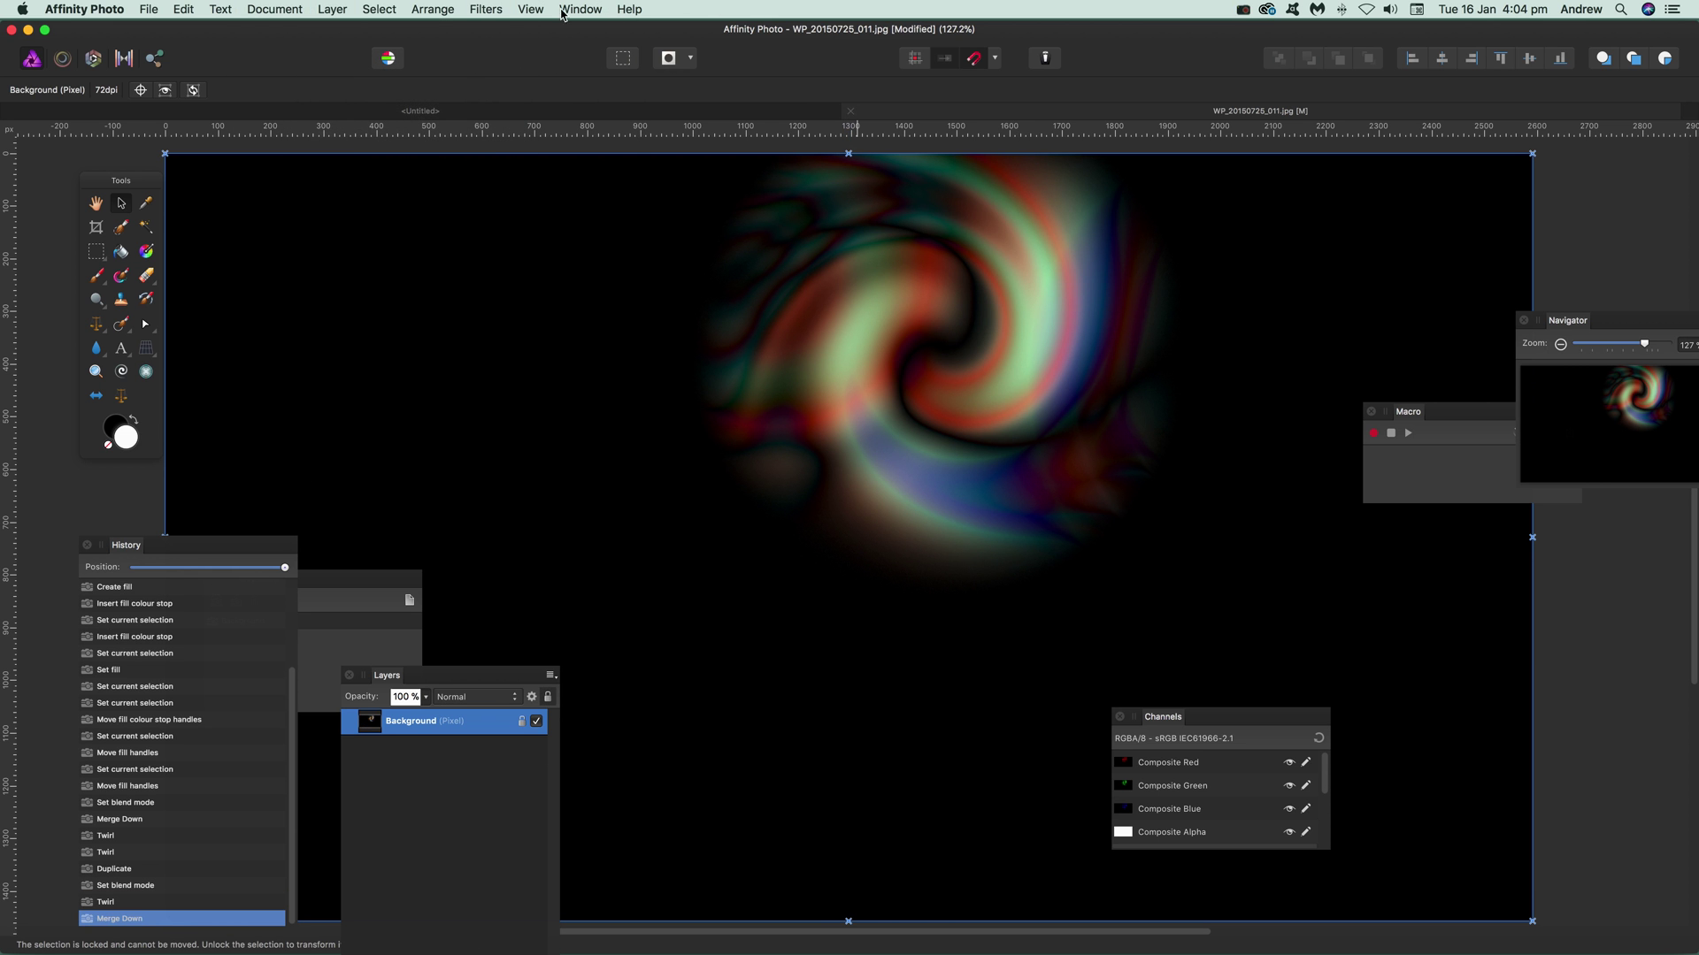
Apply a 305.6° twirl with 394.3 px radius, centred toward the upper left
left_click(500, 11)
mouse_move(515, 92)
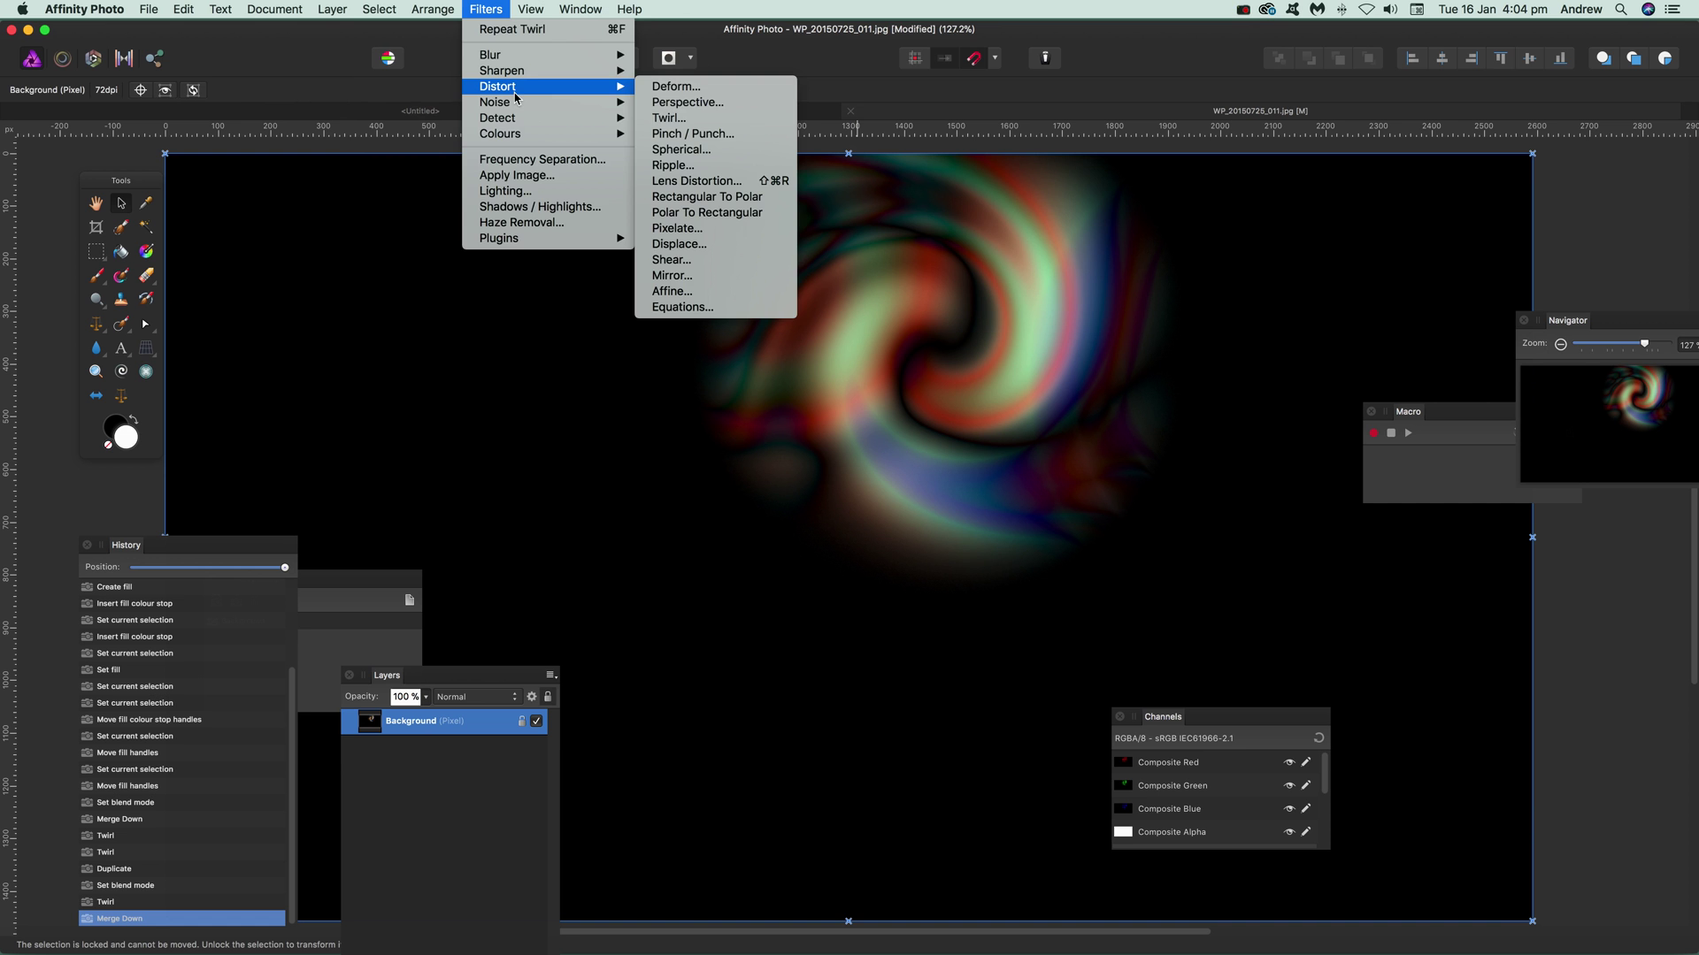
left_click(714, 124)
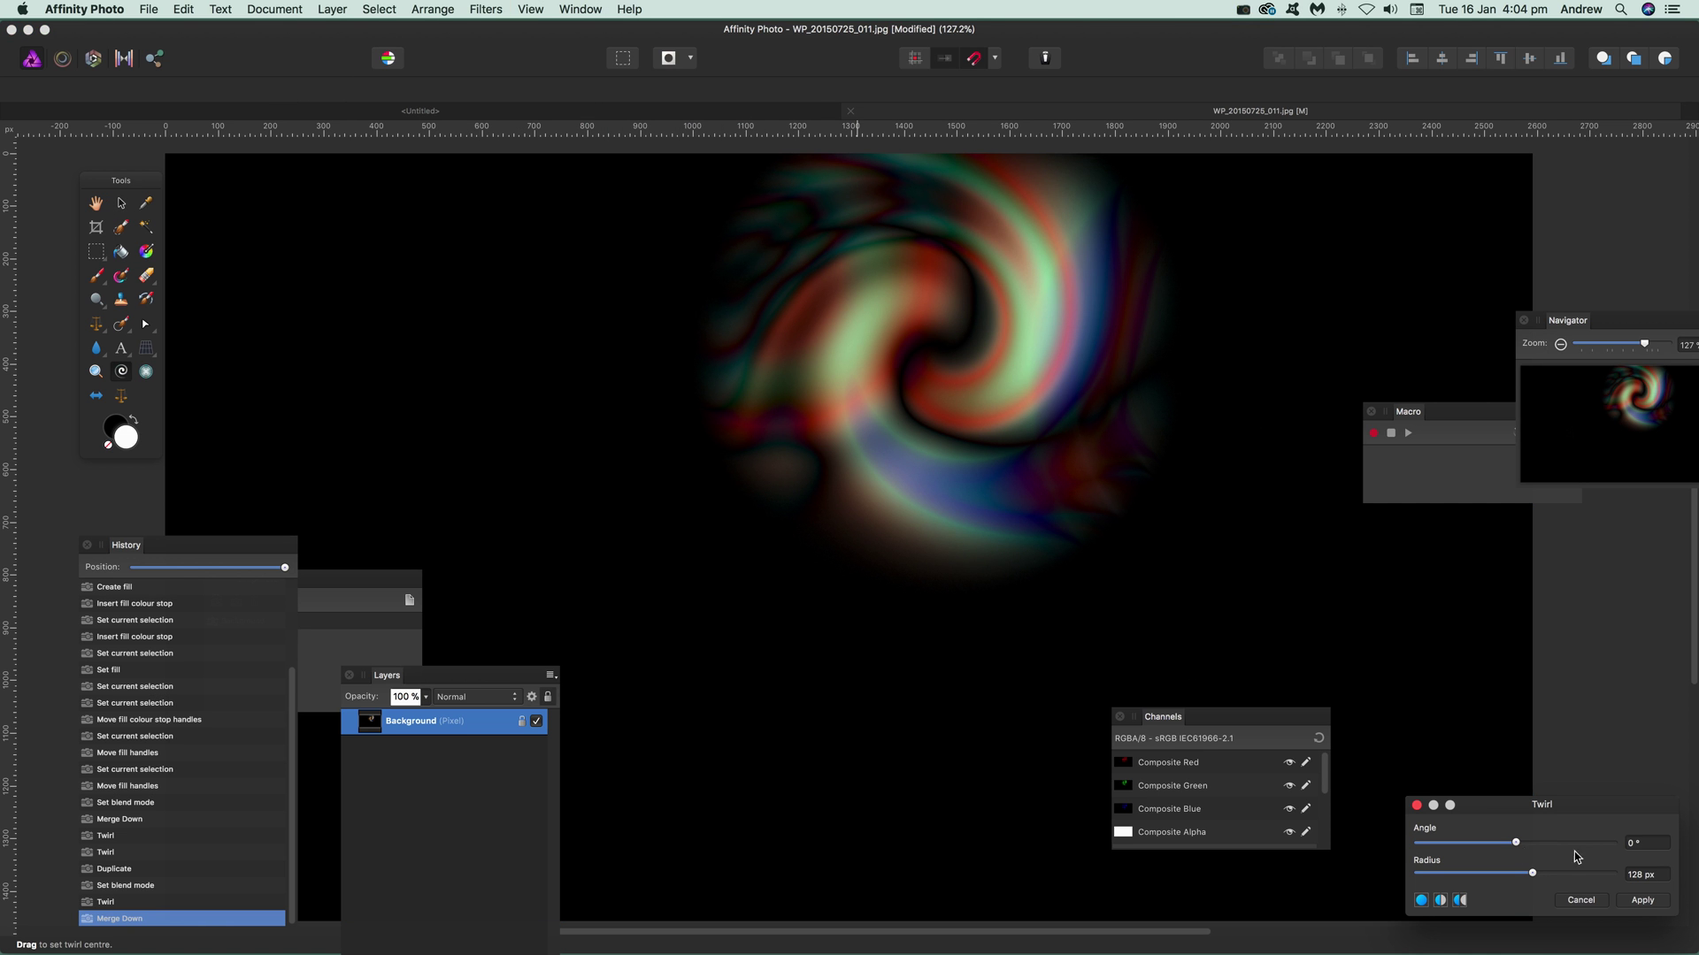
left_click_drag(1516, 842, 1582, 874)
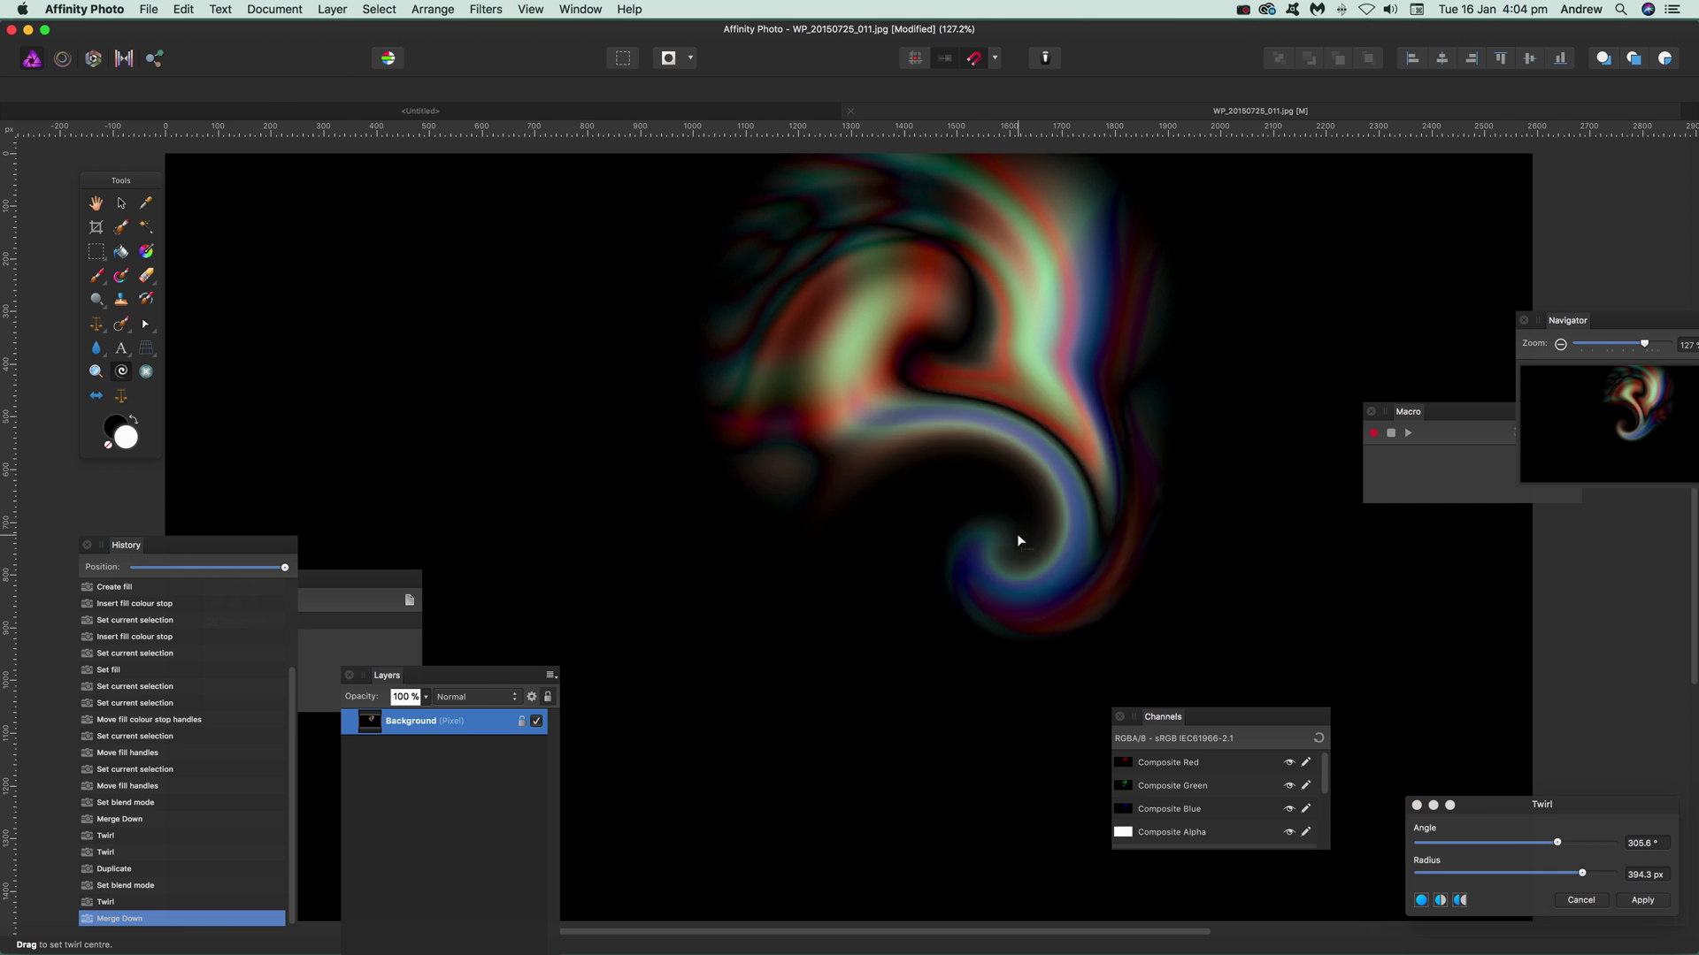
left_click_drag(1017, 533, 748, 354)
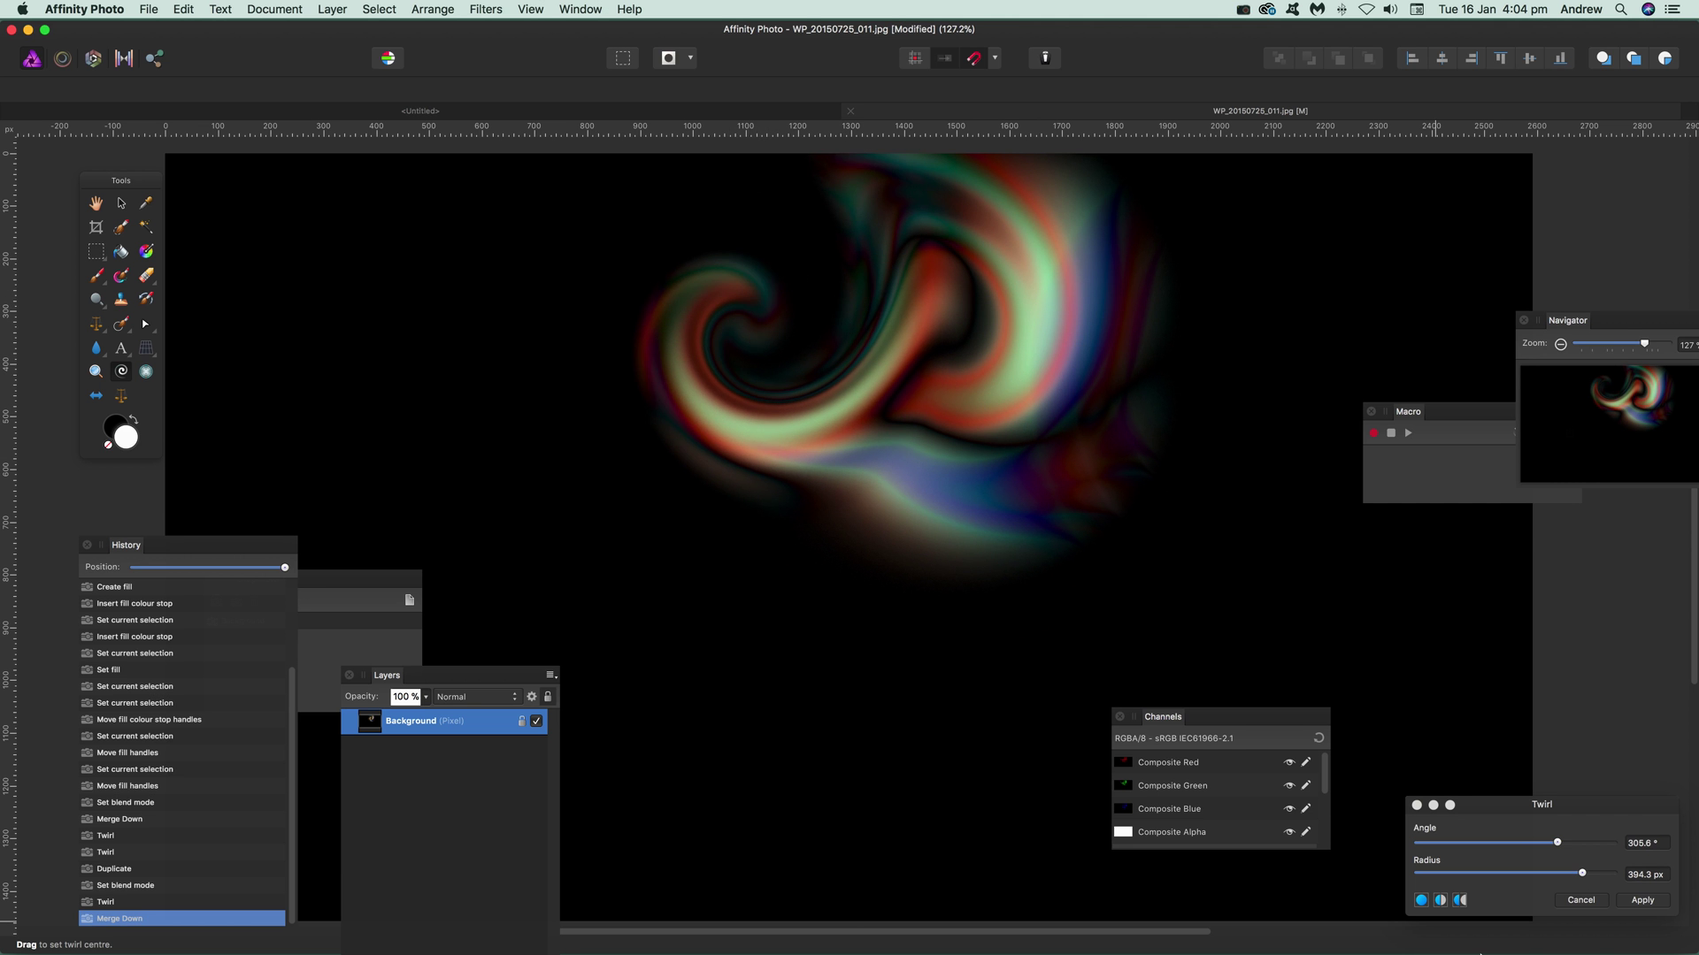
left_click(1647, 901)
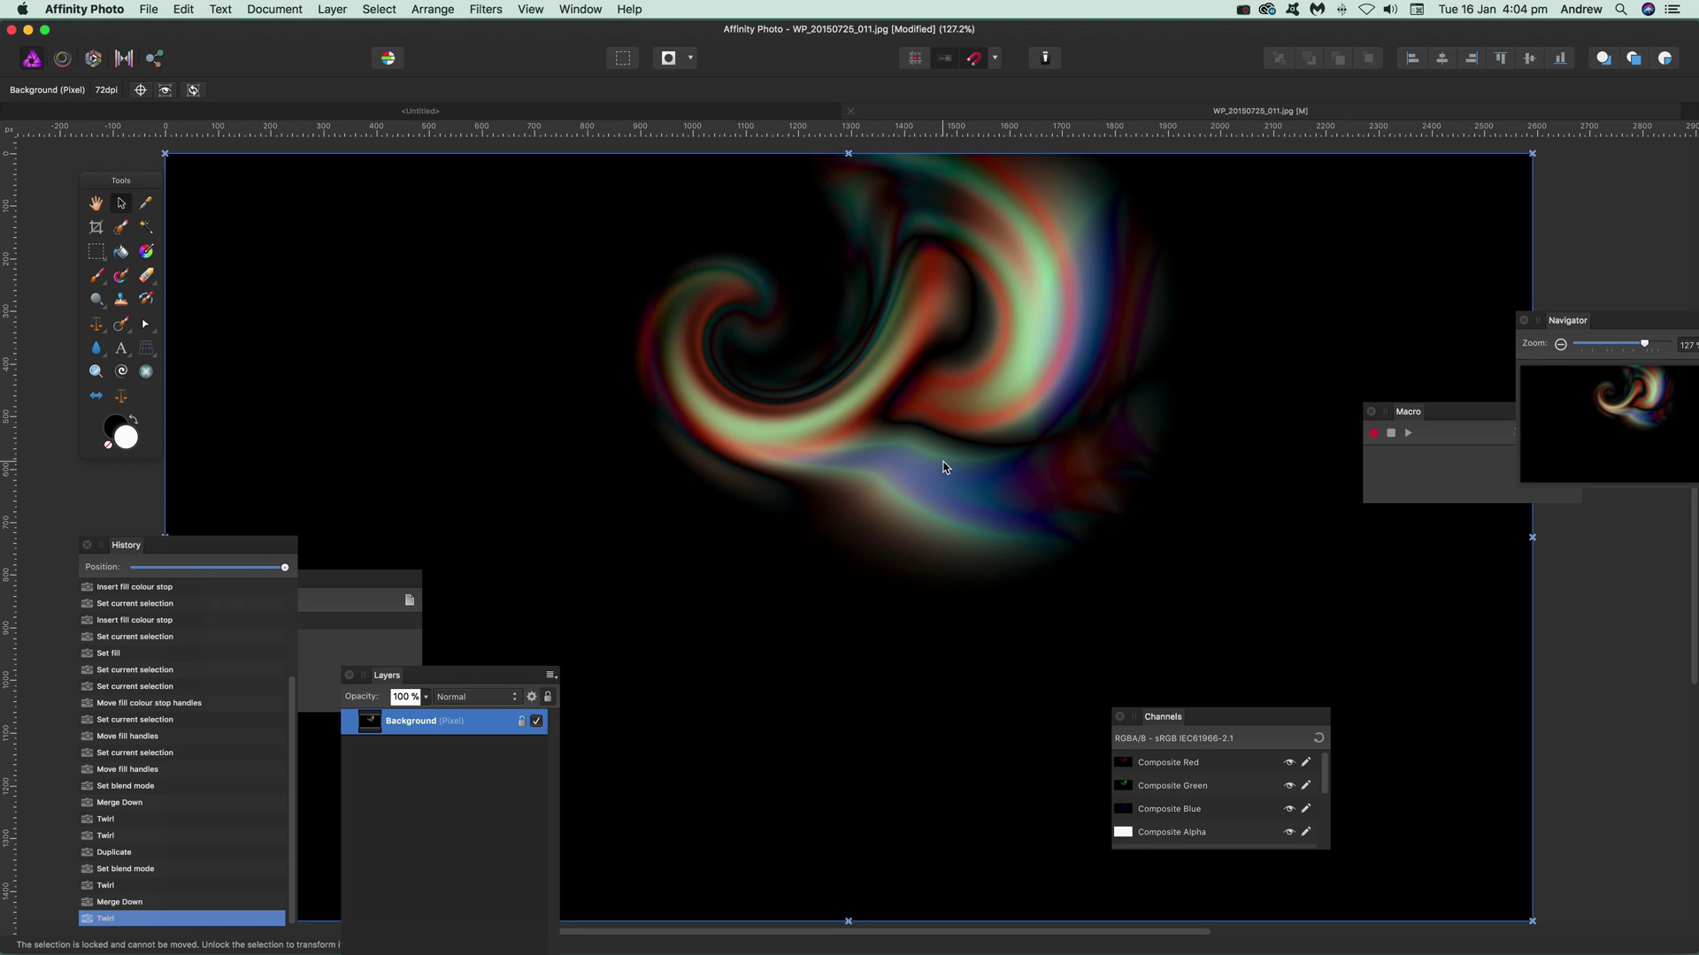
Revert to the Merge Down history state and add a live Twirl filter layer
left_click(116, 803)
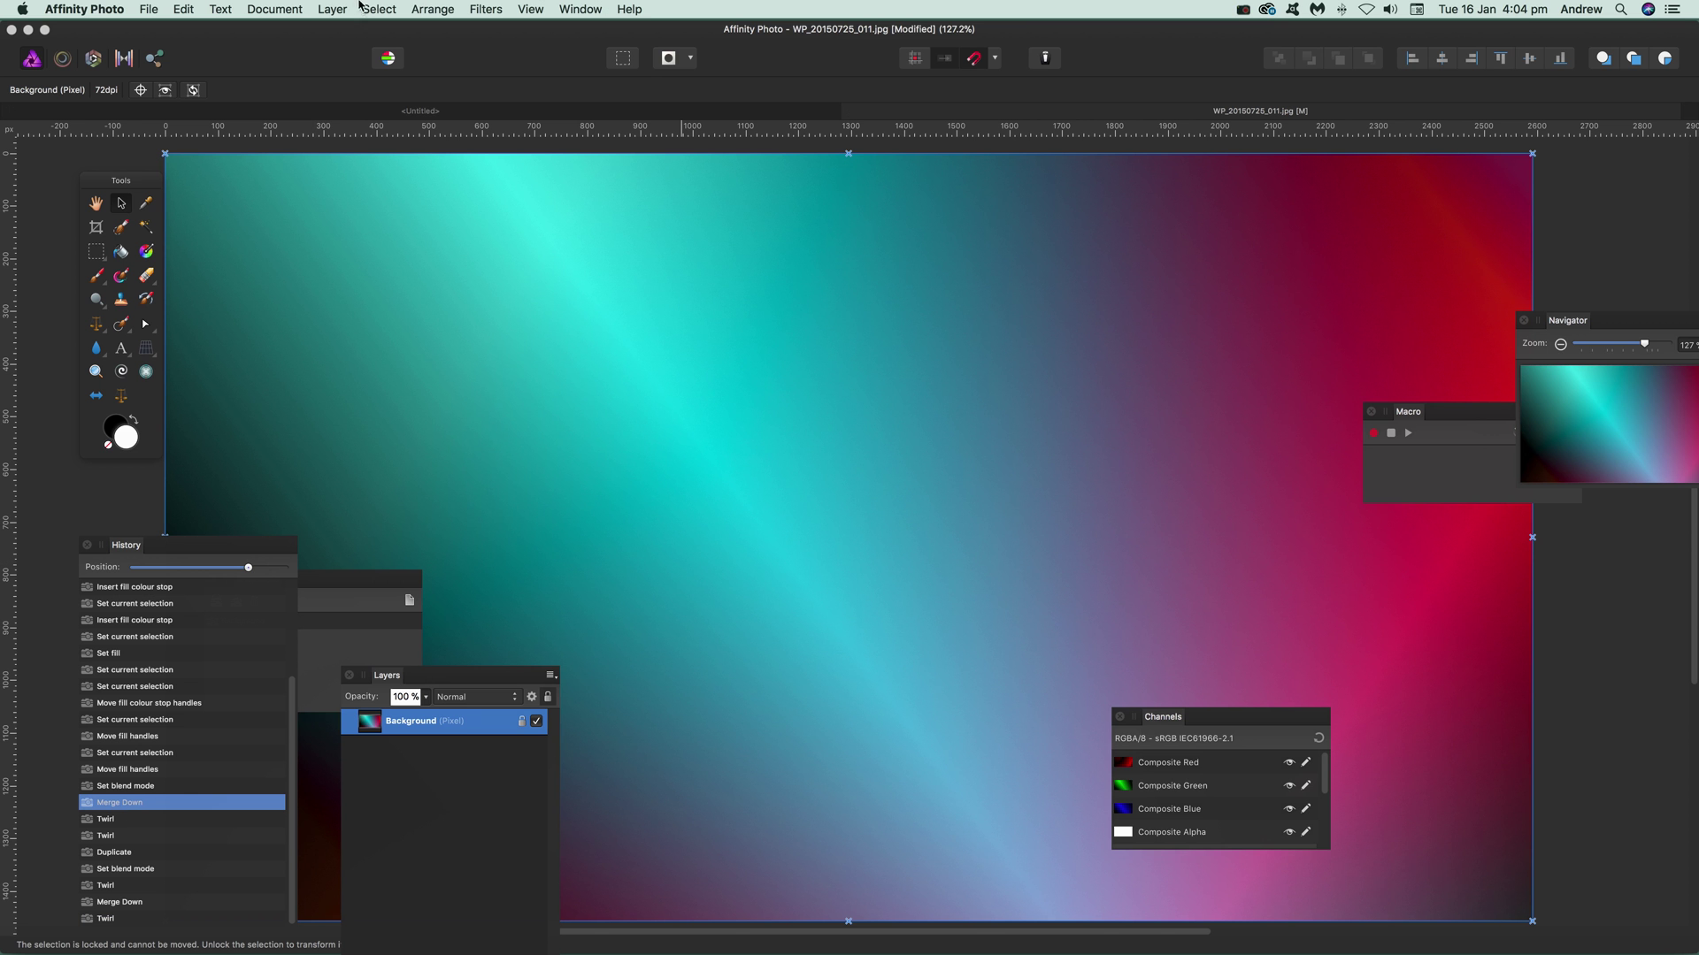
left_click(334, 9)
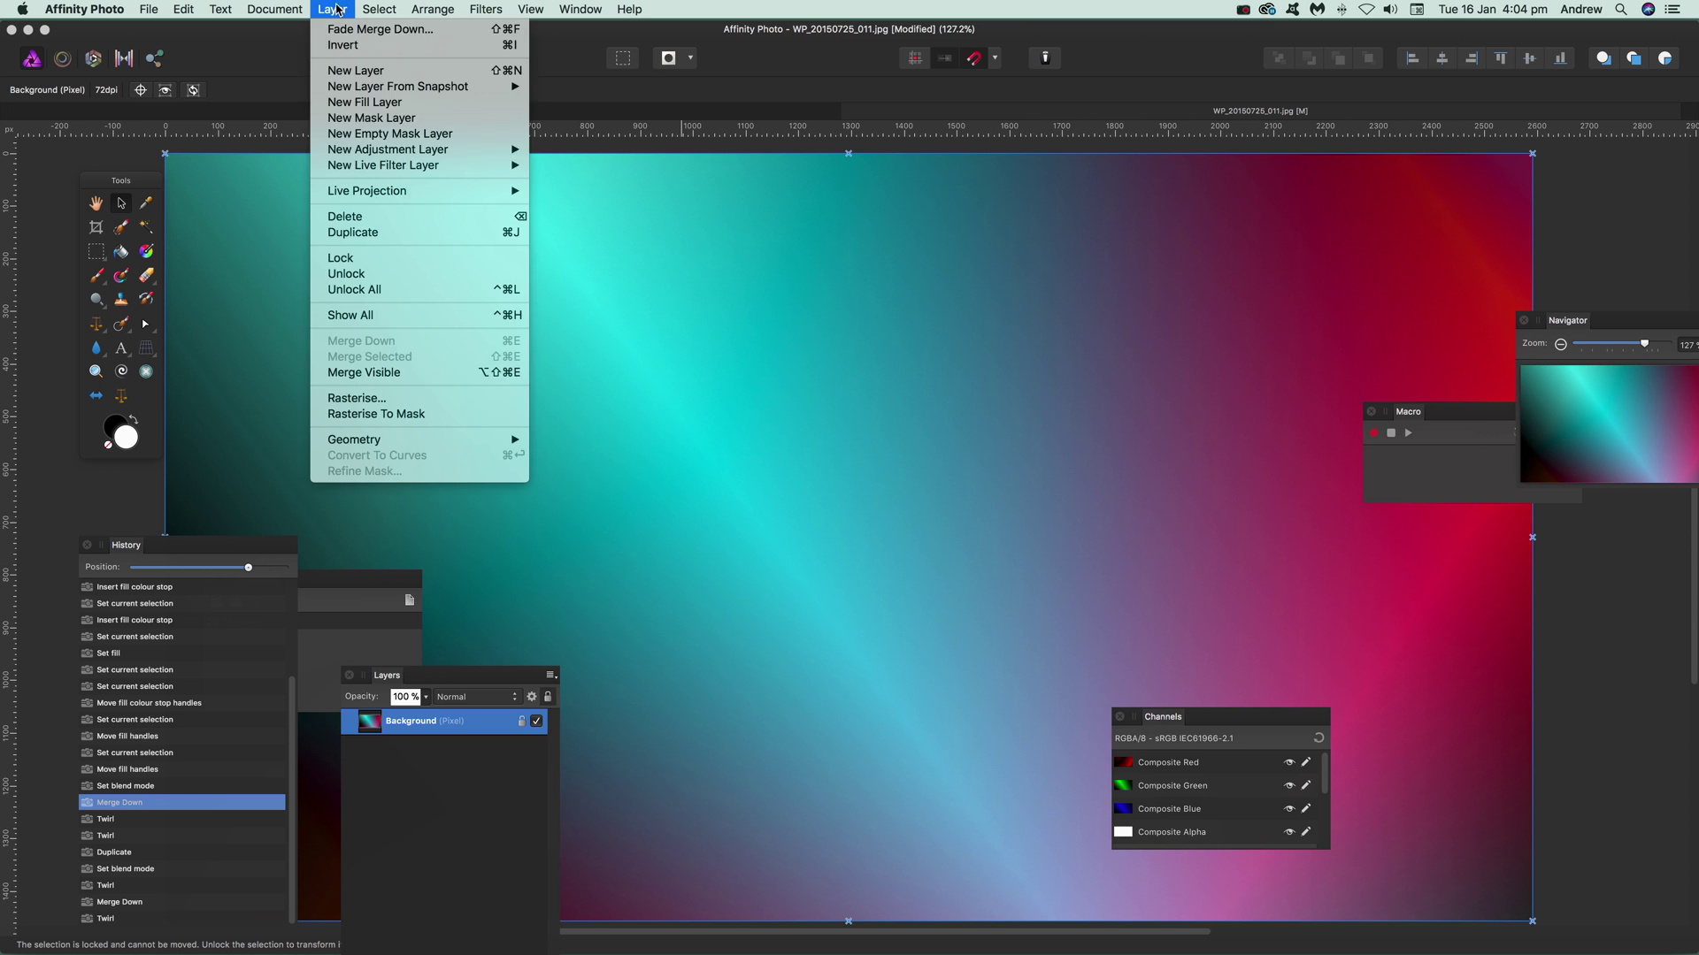
mouse_move(460, 168)
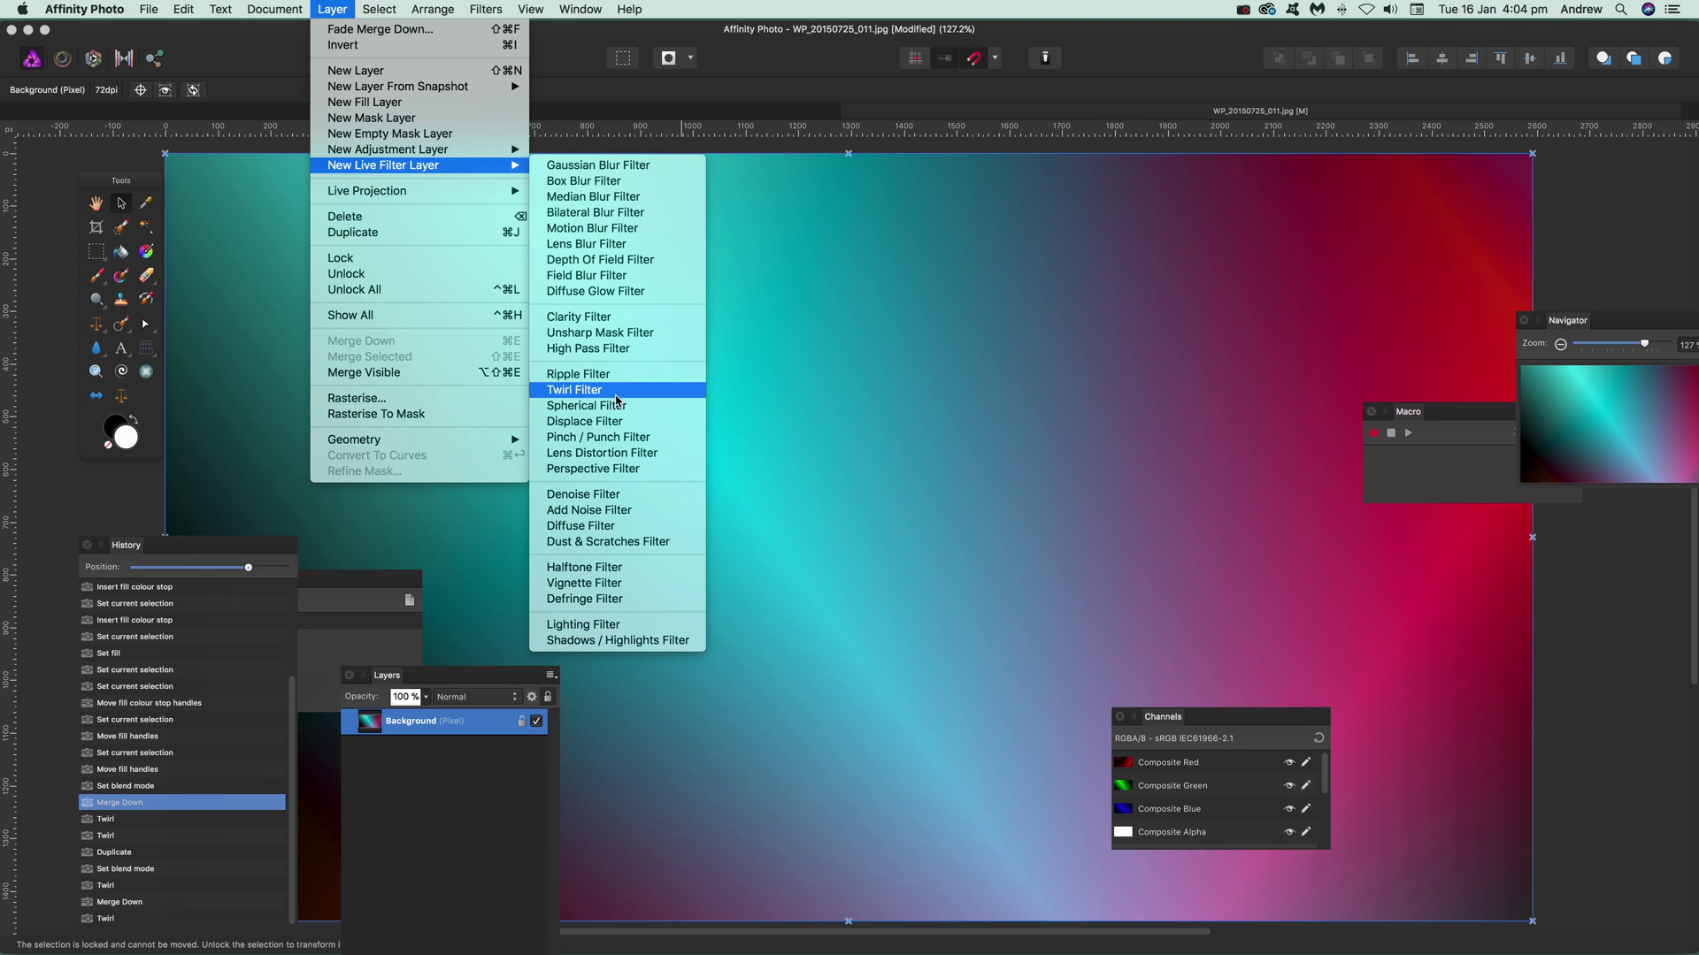
left_click(617, 392)
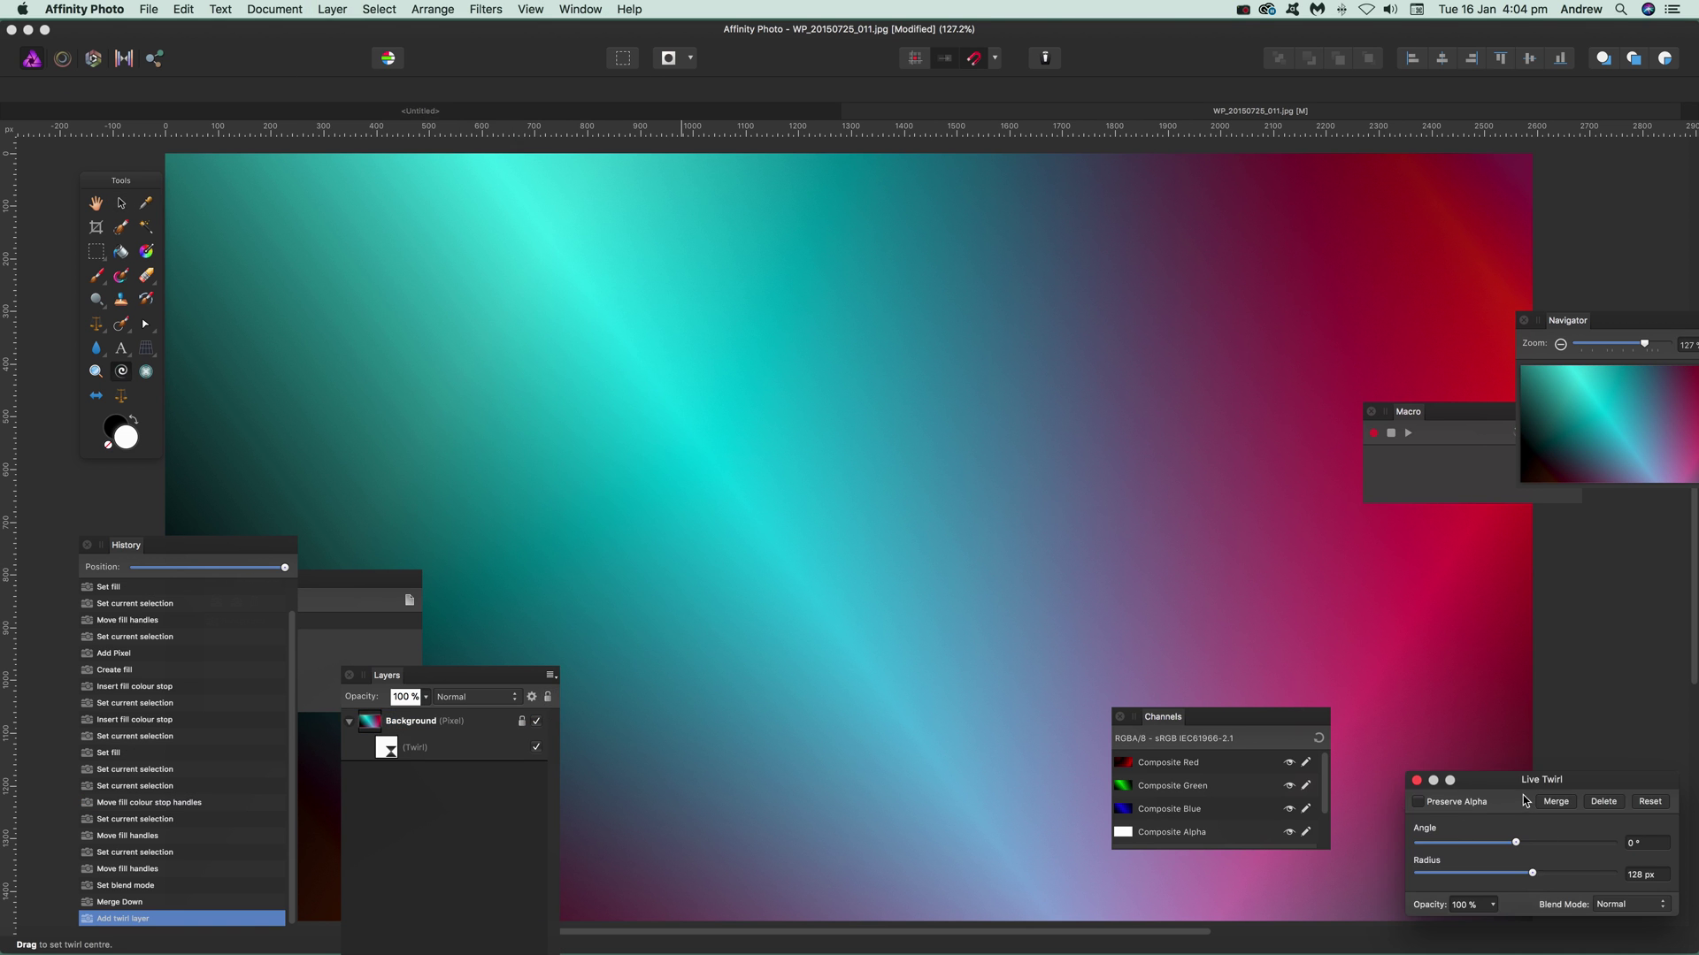
Set the live twirl to 508.9° and 1024 px, trying Darken blend and lower opacity
left_click_drag(820, 430, 680, 446)
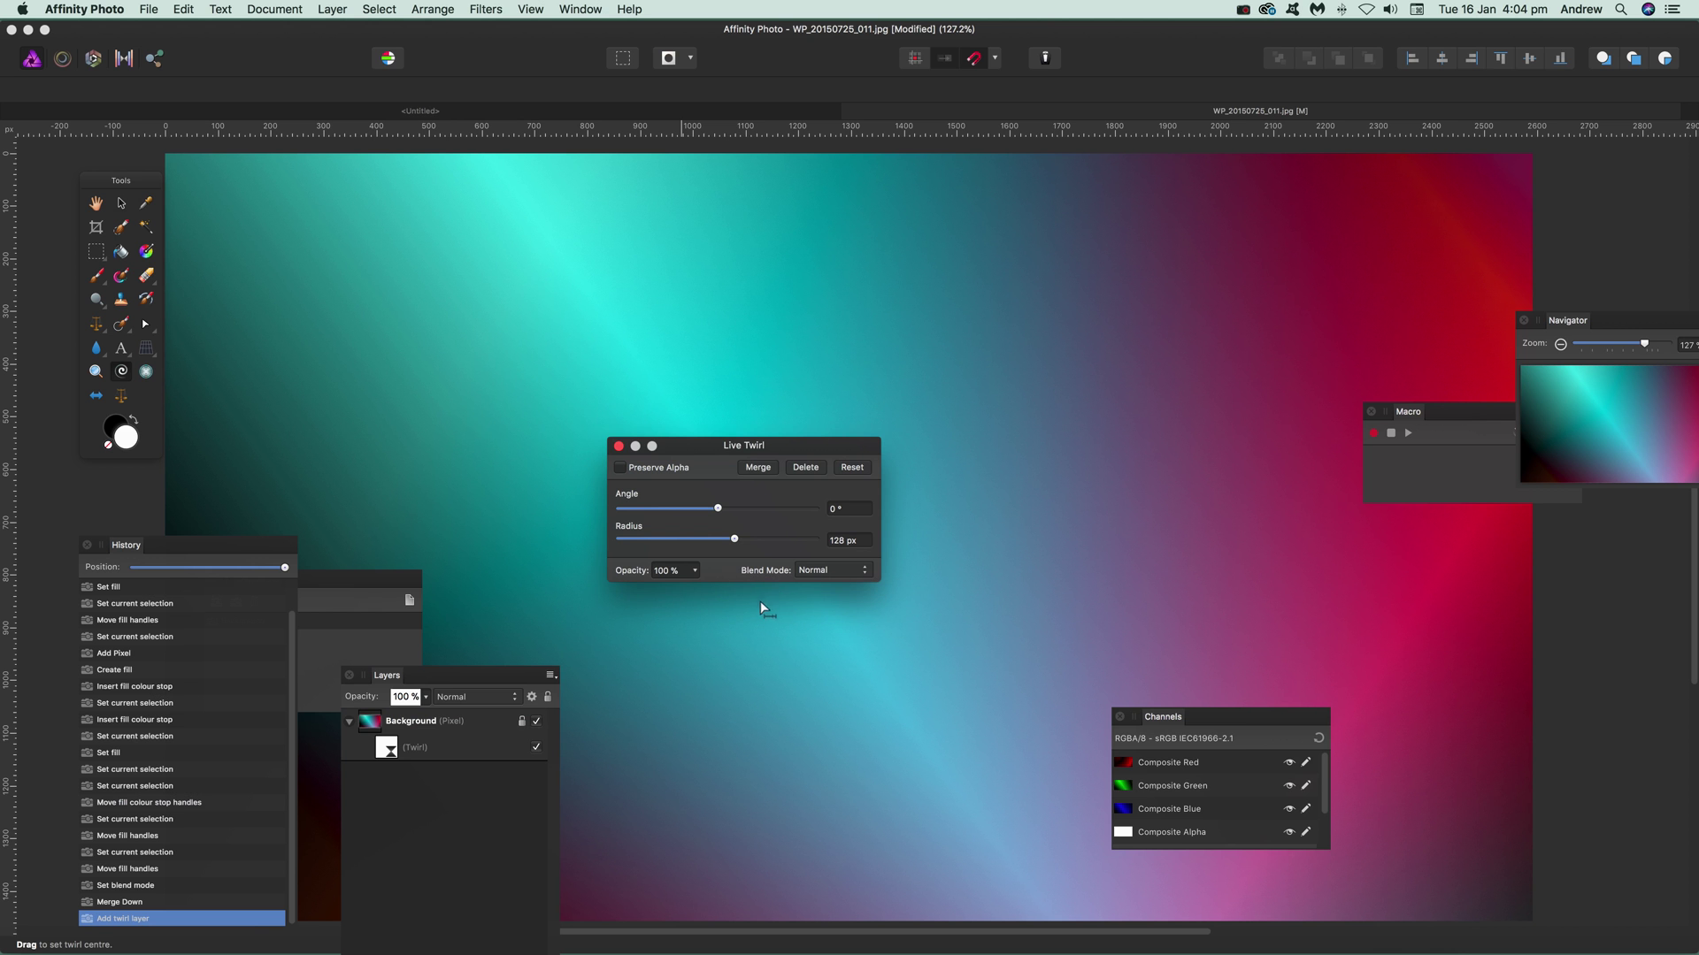
left_click(825, 571)
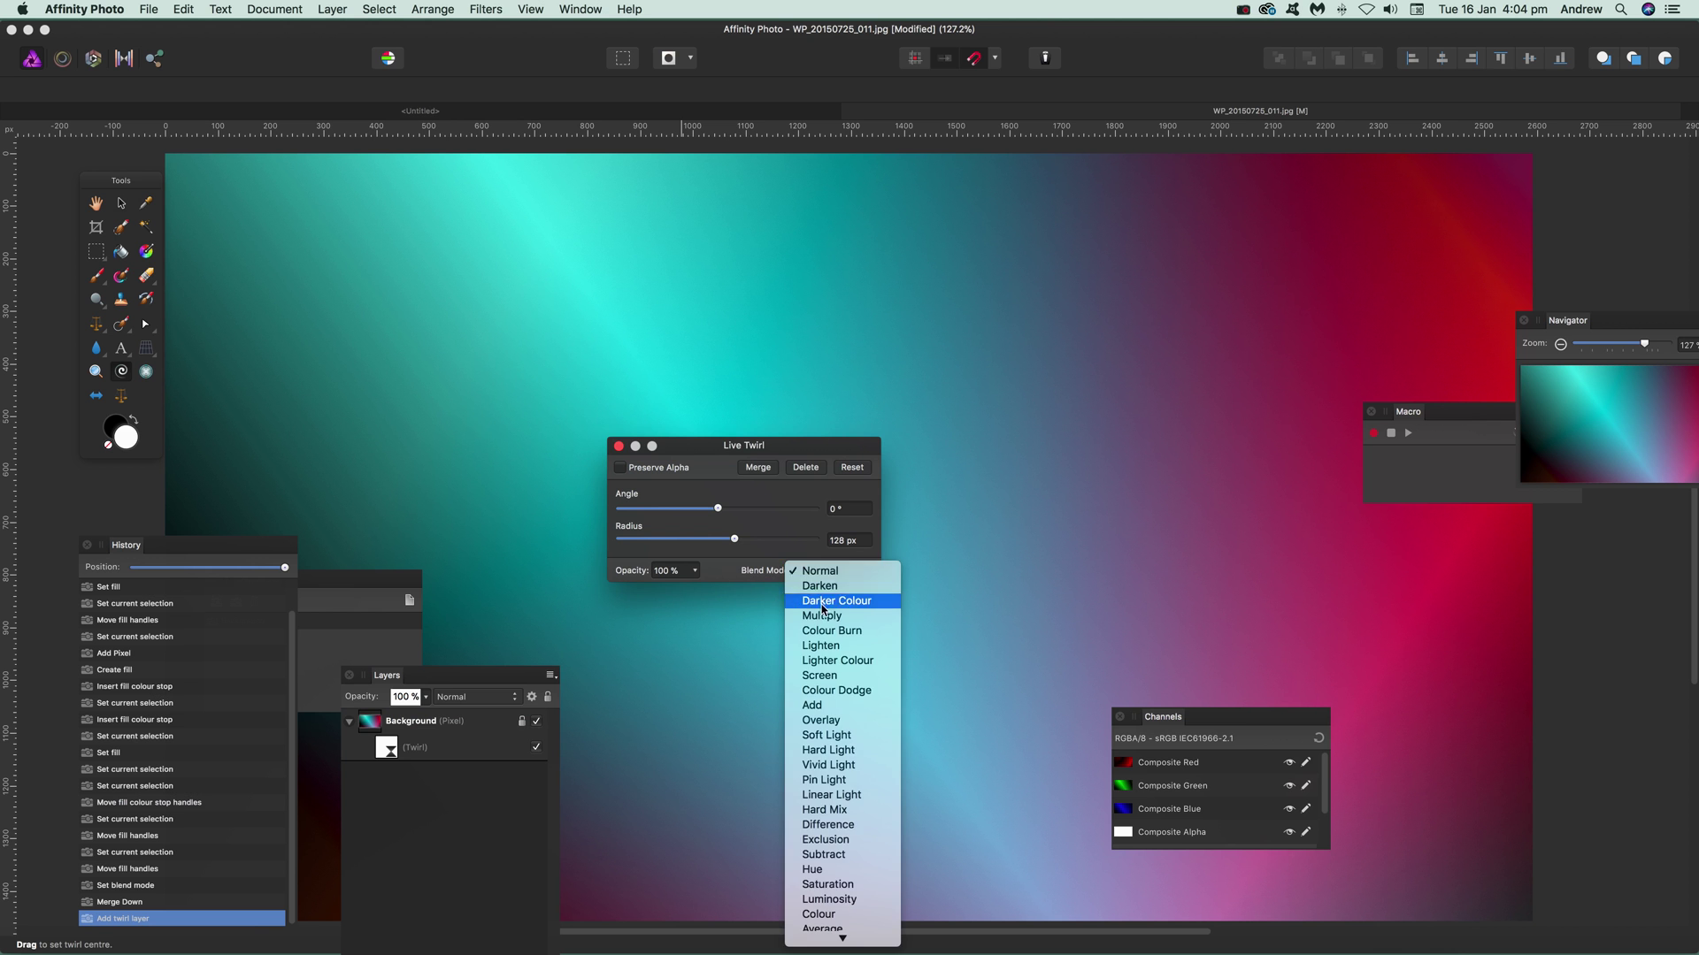
left_click(830, 587)
left_click_drag(717, 508, 818, 543)
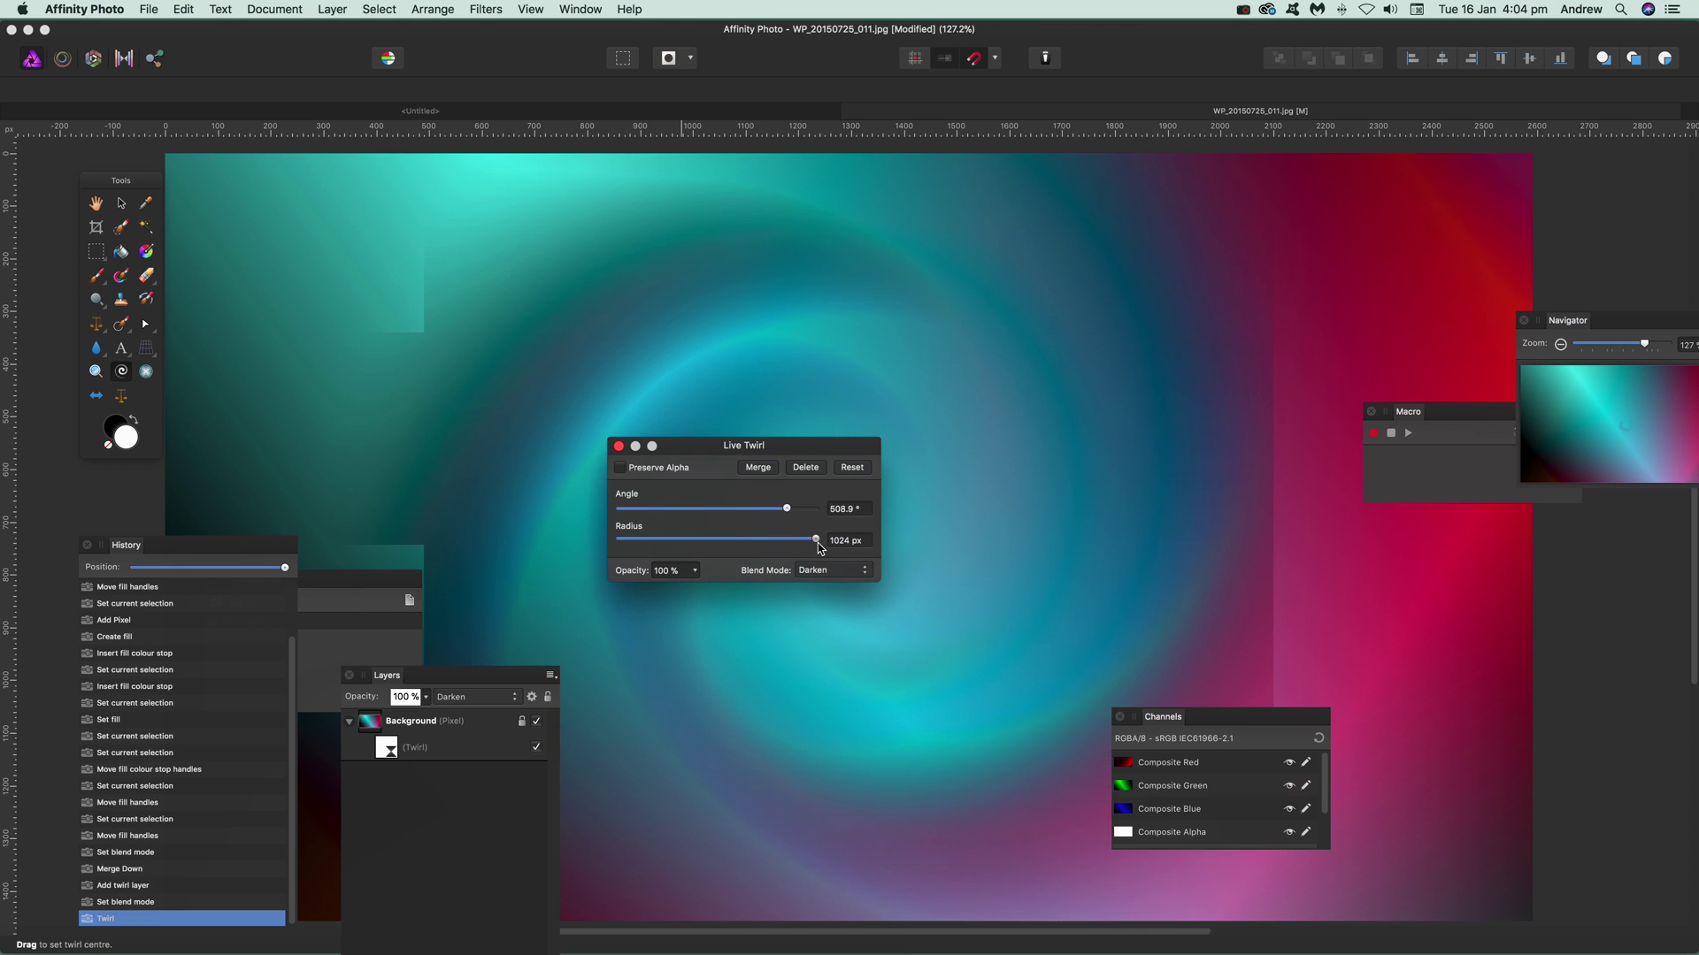
left_click(694, 572)
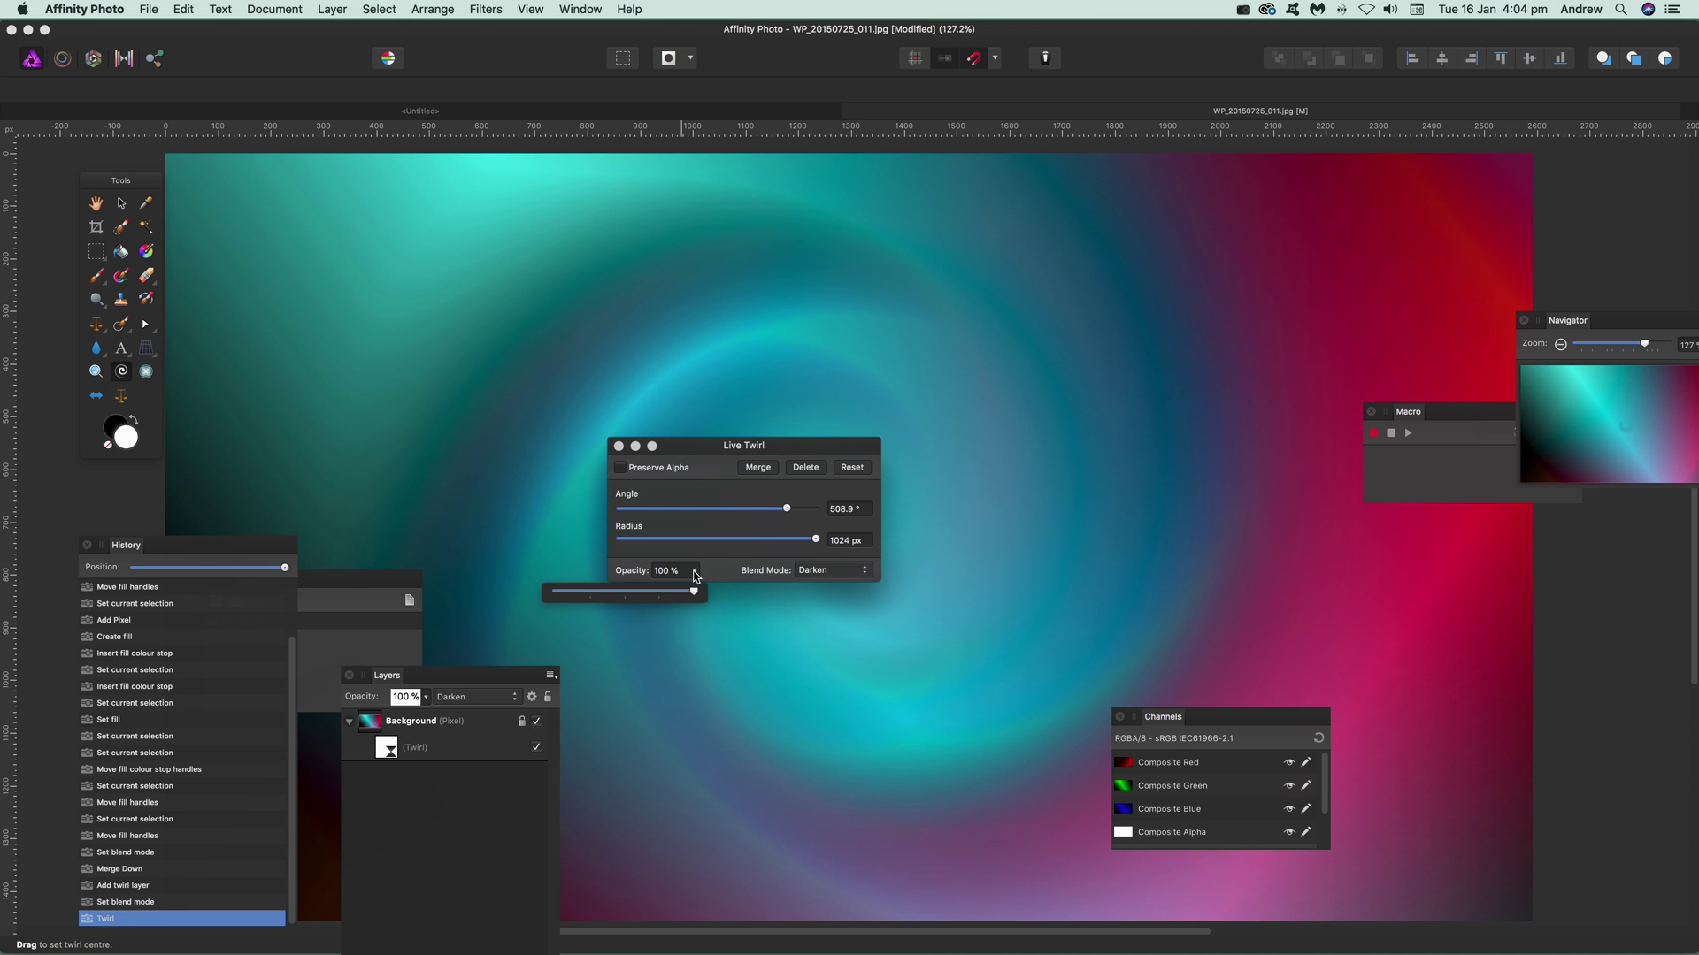
left_click_drag(651, 593, 1116, 482)
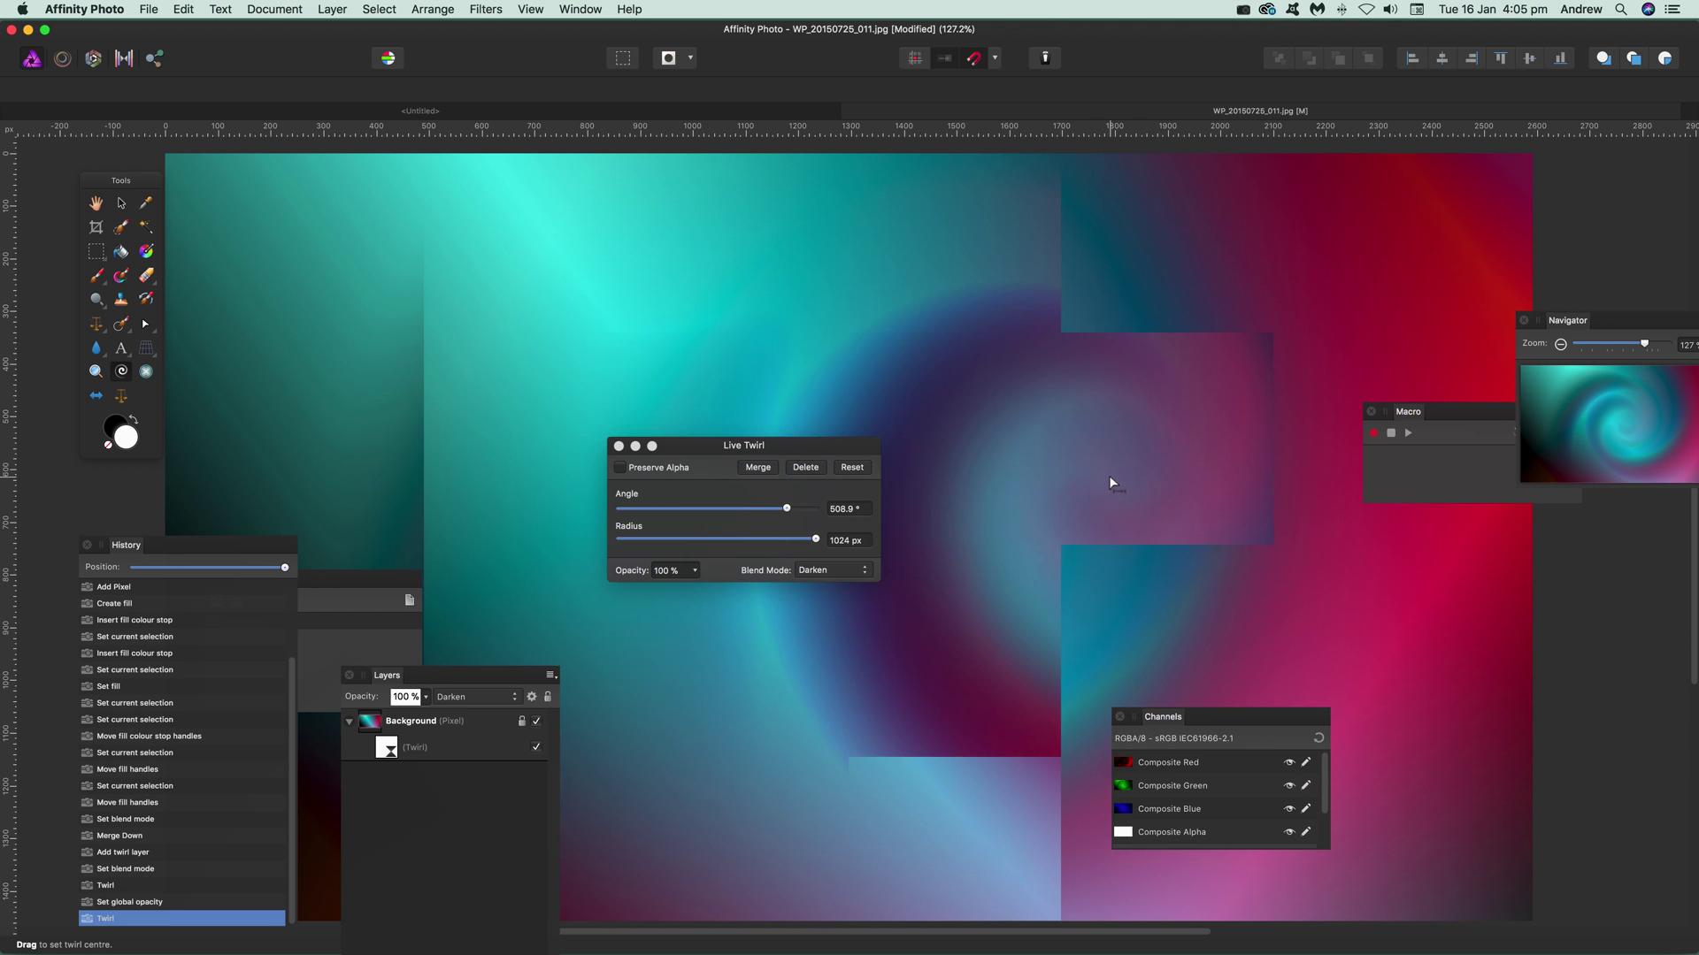
Switch the live twirl to Difference blend and shift its centre lower right
left_click(821, 571)
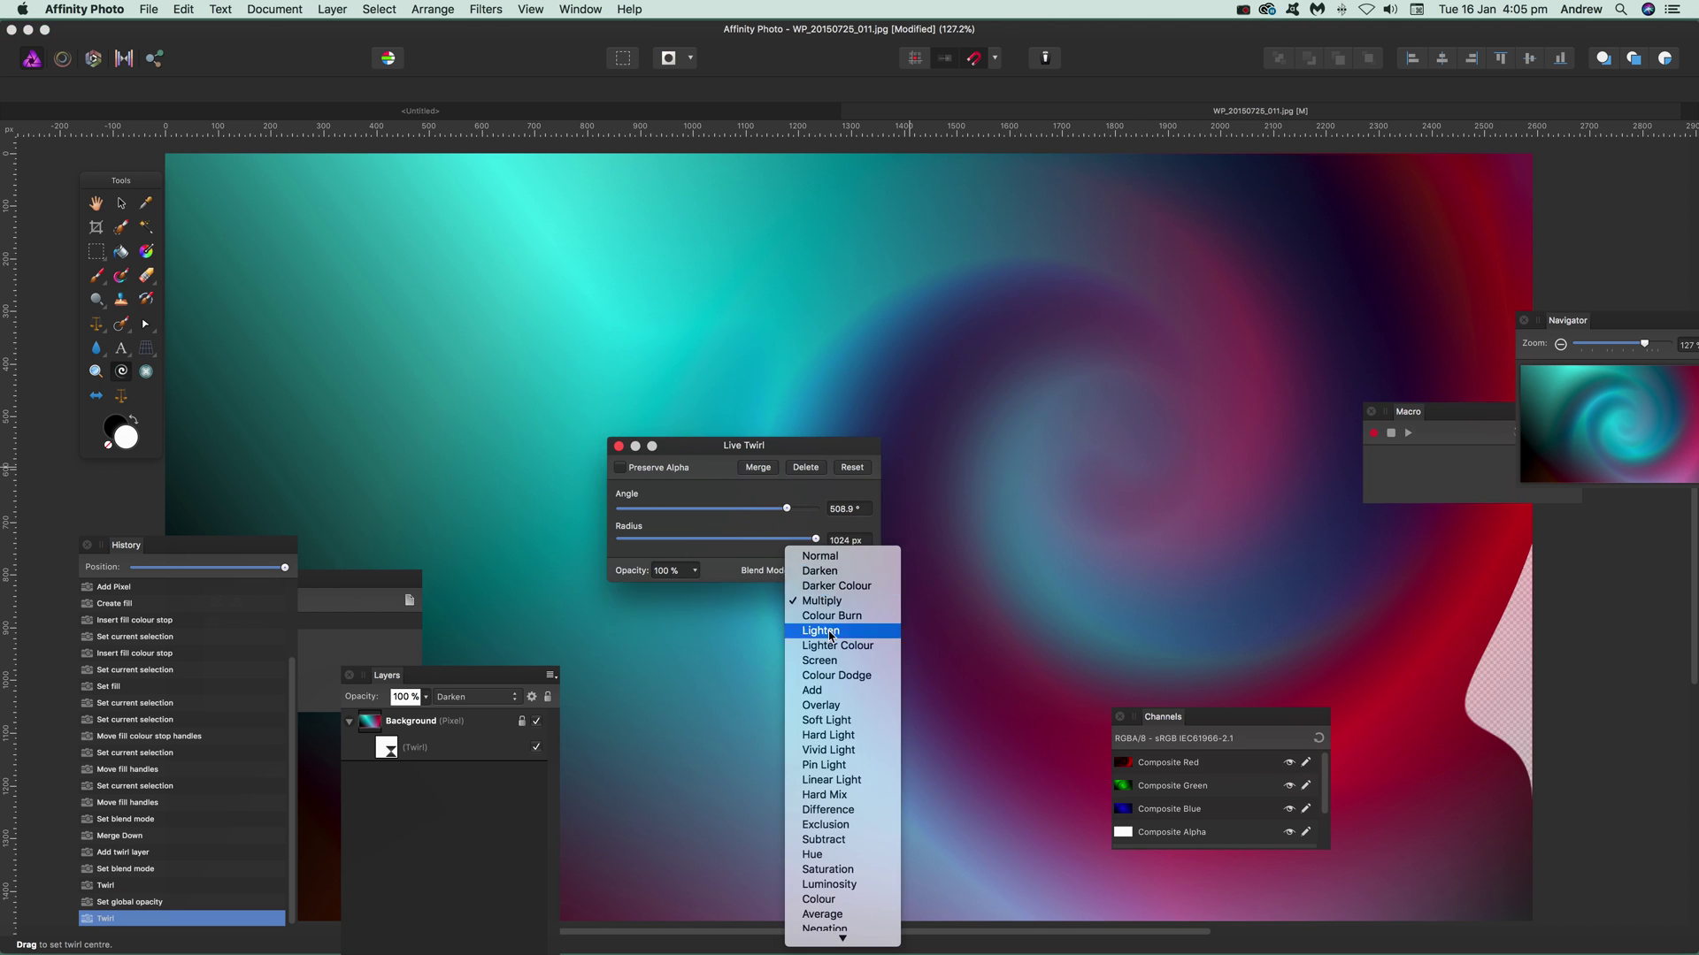
left_click(821, 810)
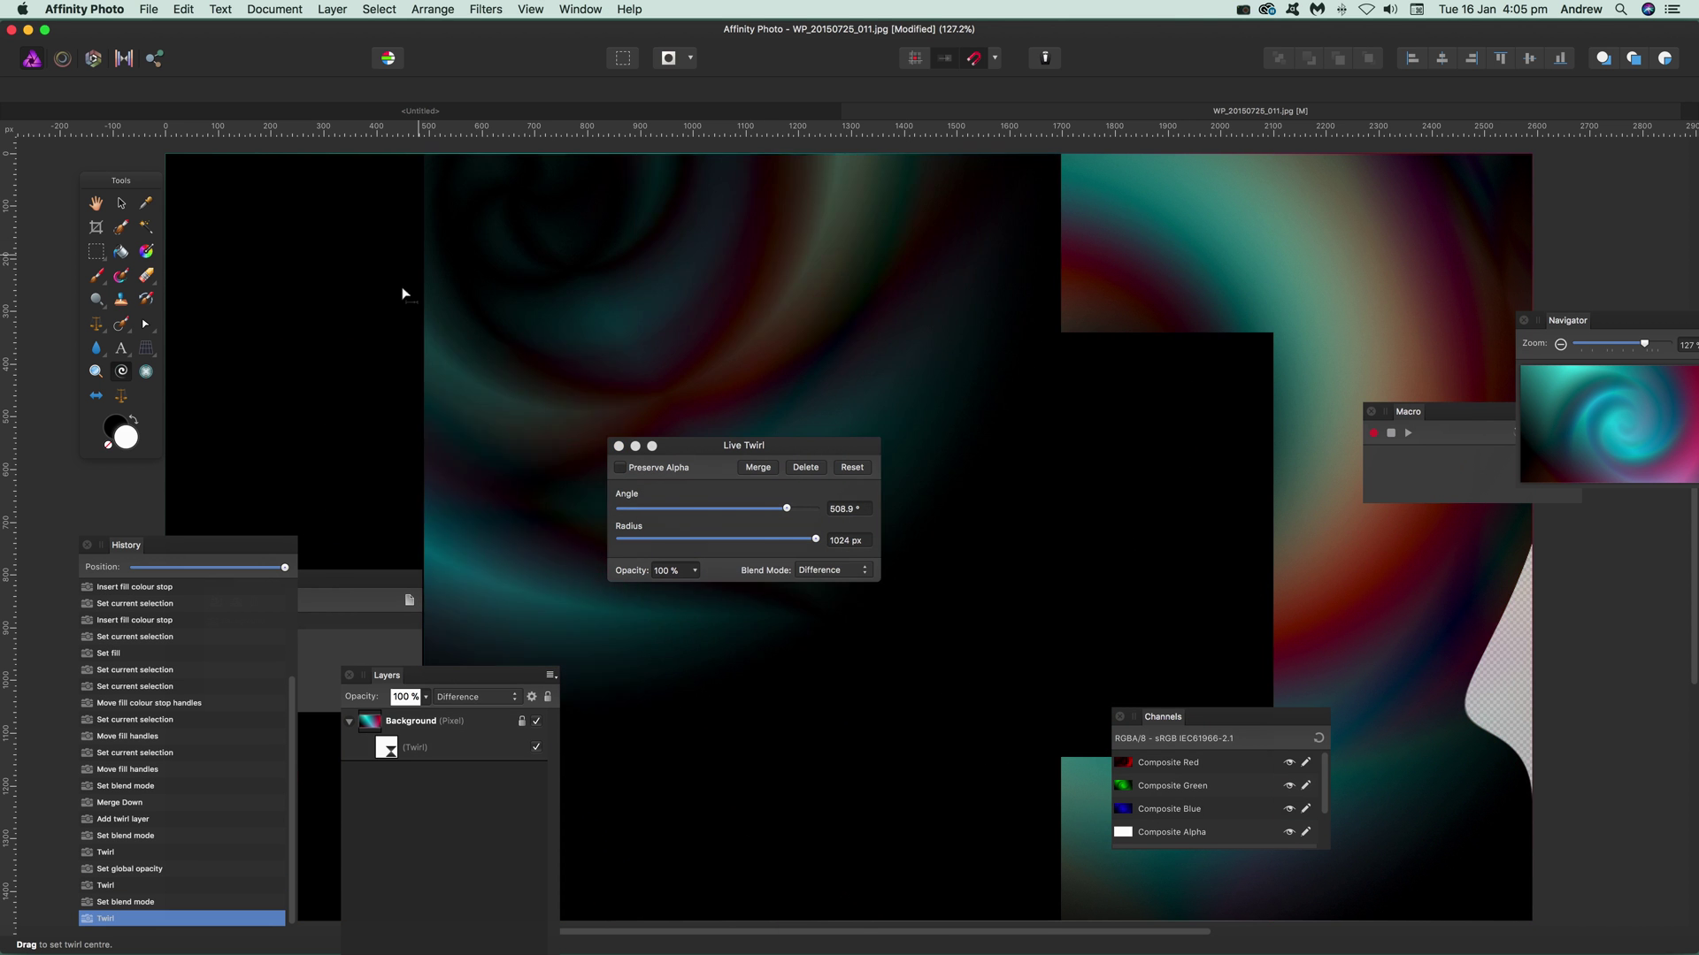
left_click(815, 710)
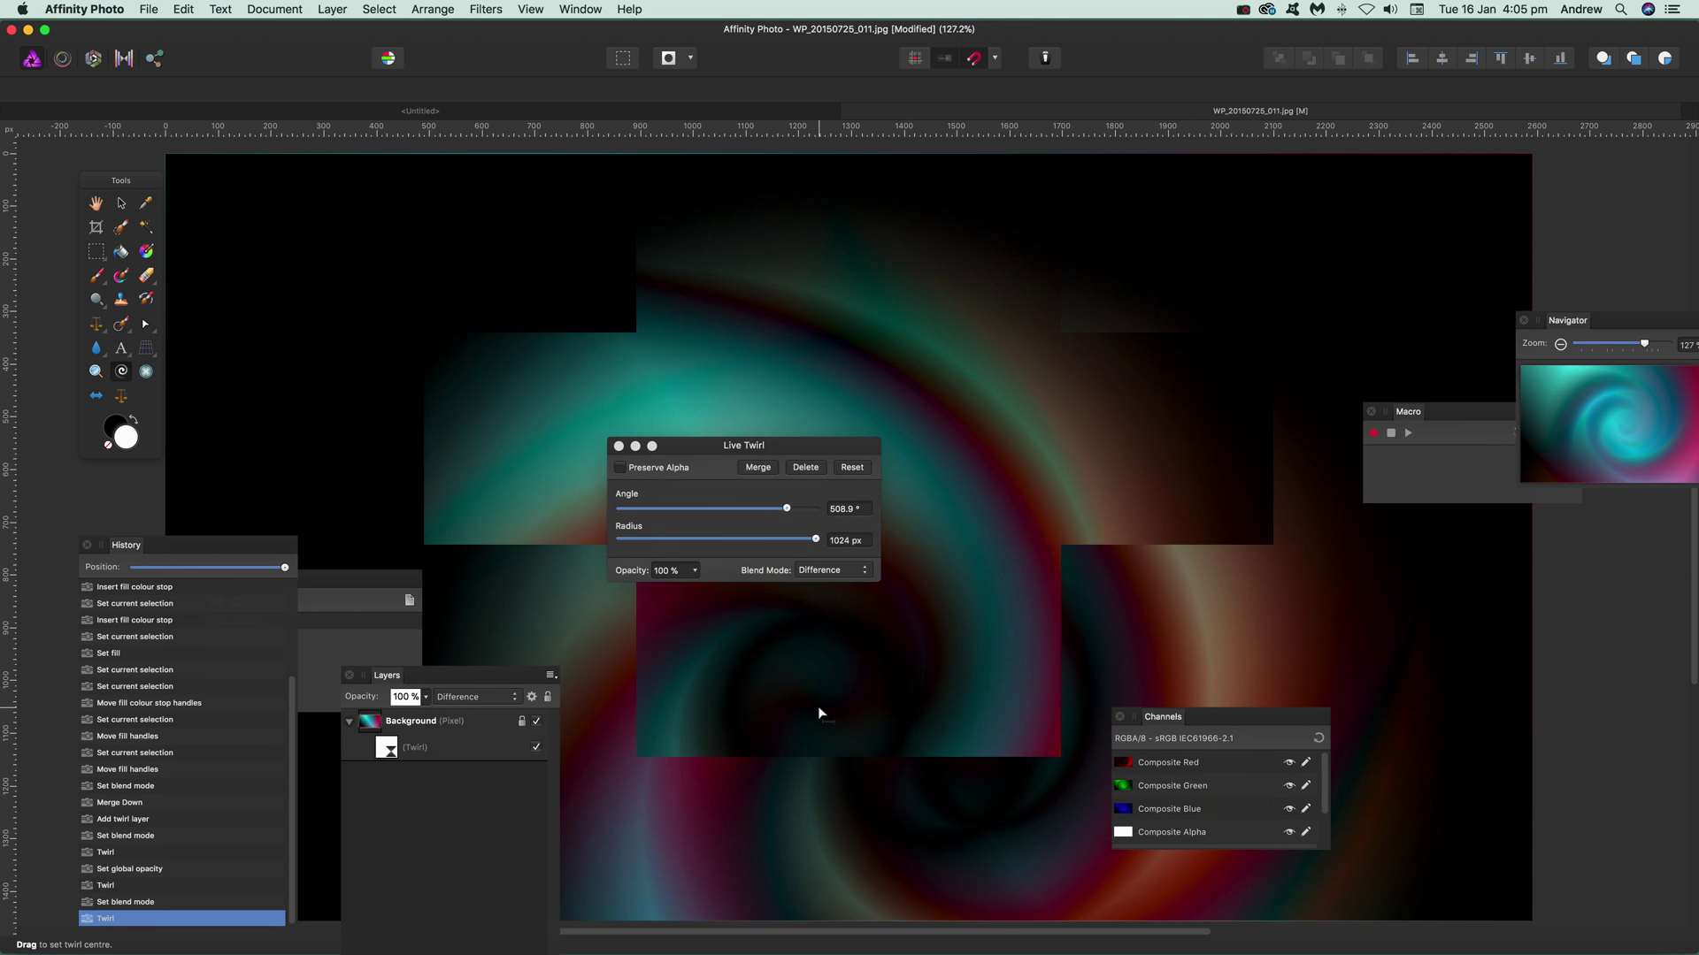
left_click_drag(815, 710, 929, 755)
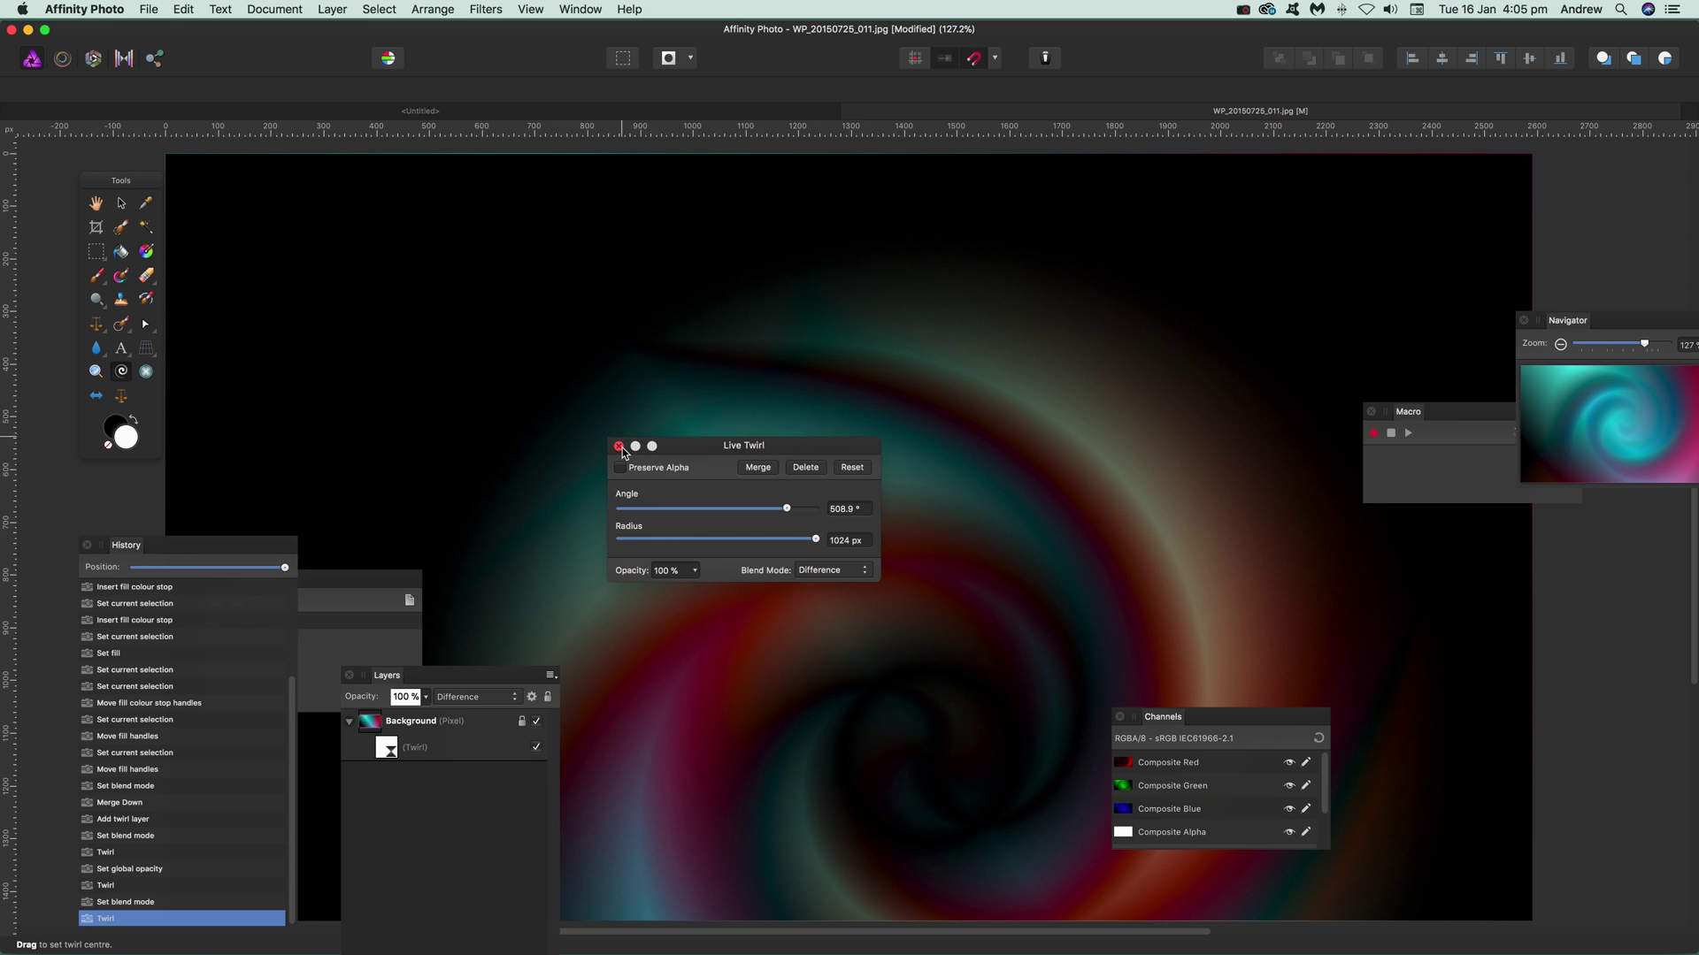
left_click(619, 445)
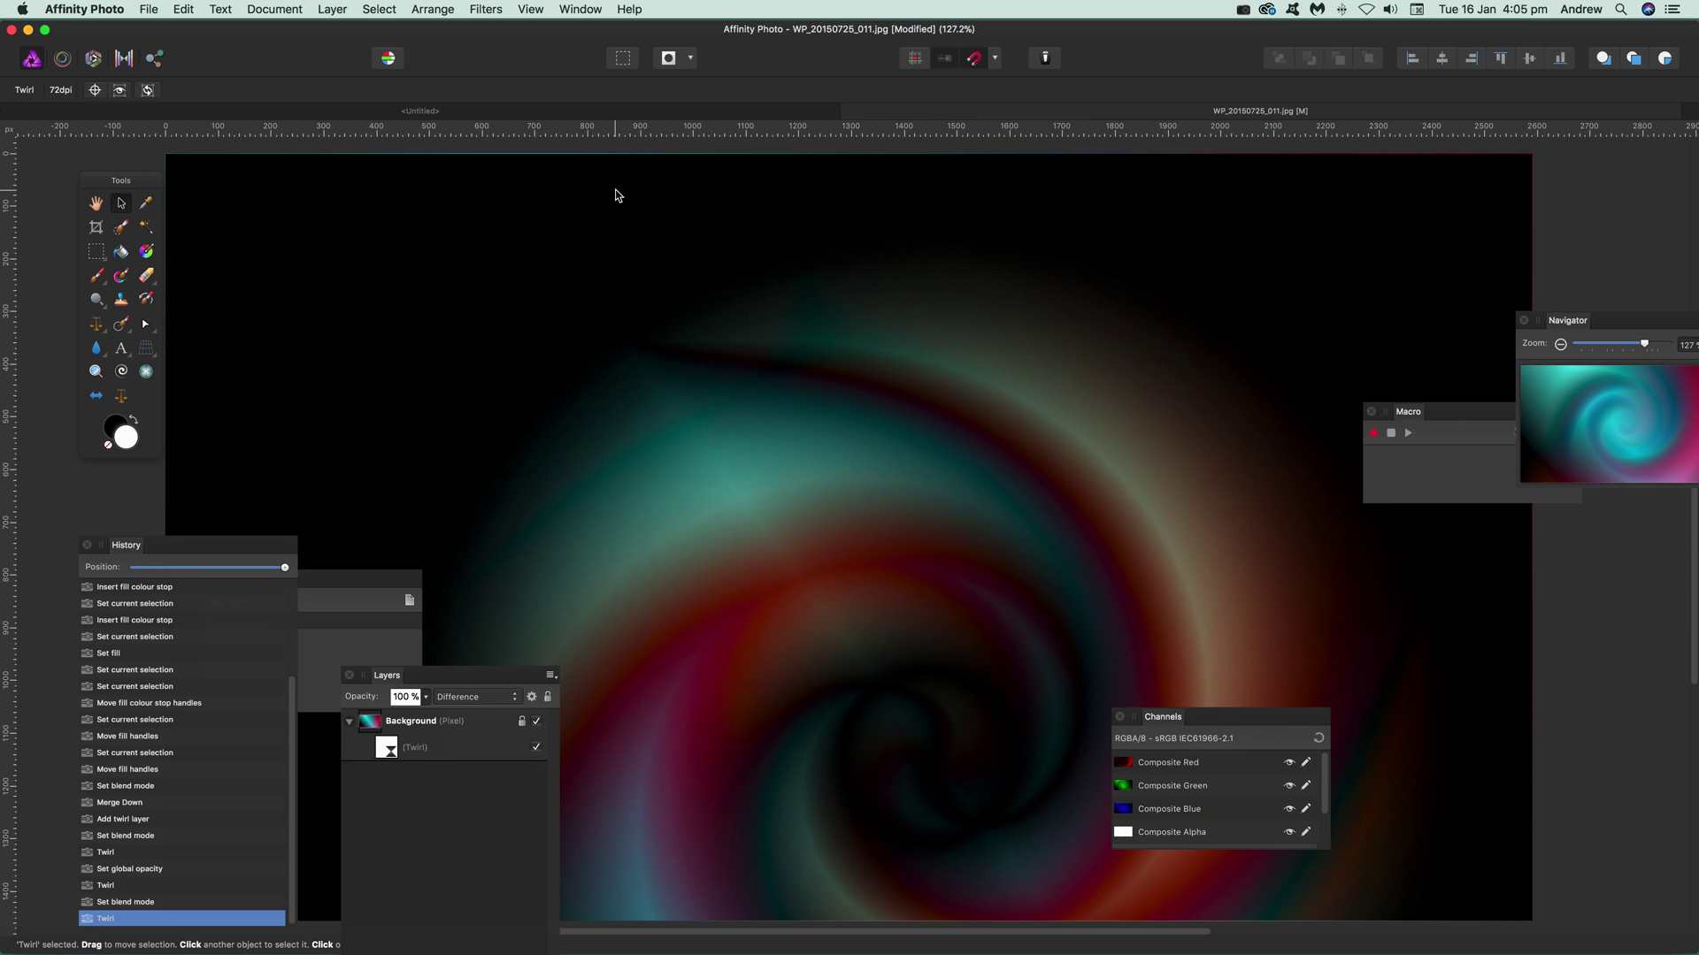
Try a 450.9° Pin Light live twirl, then revert to the Merge Down history state
left_click(332, 9)
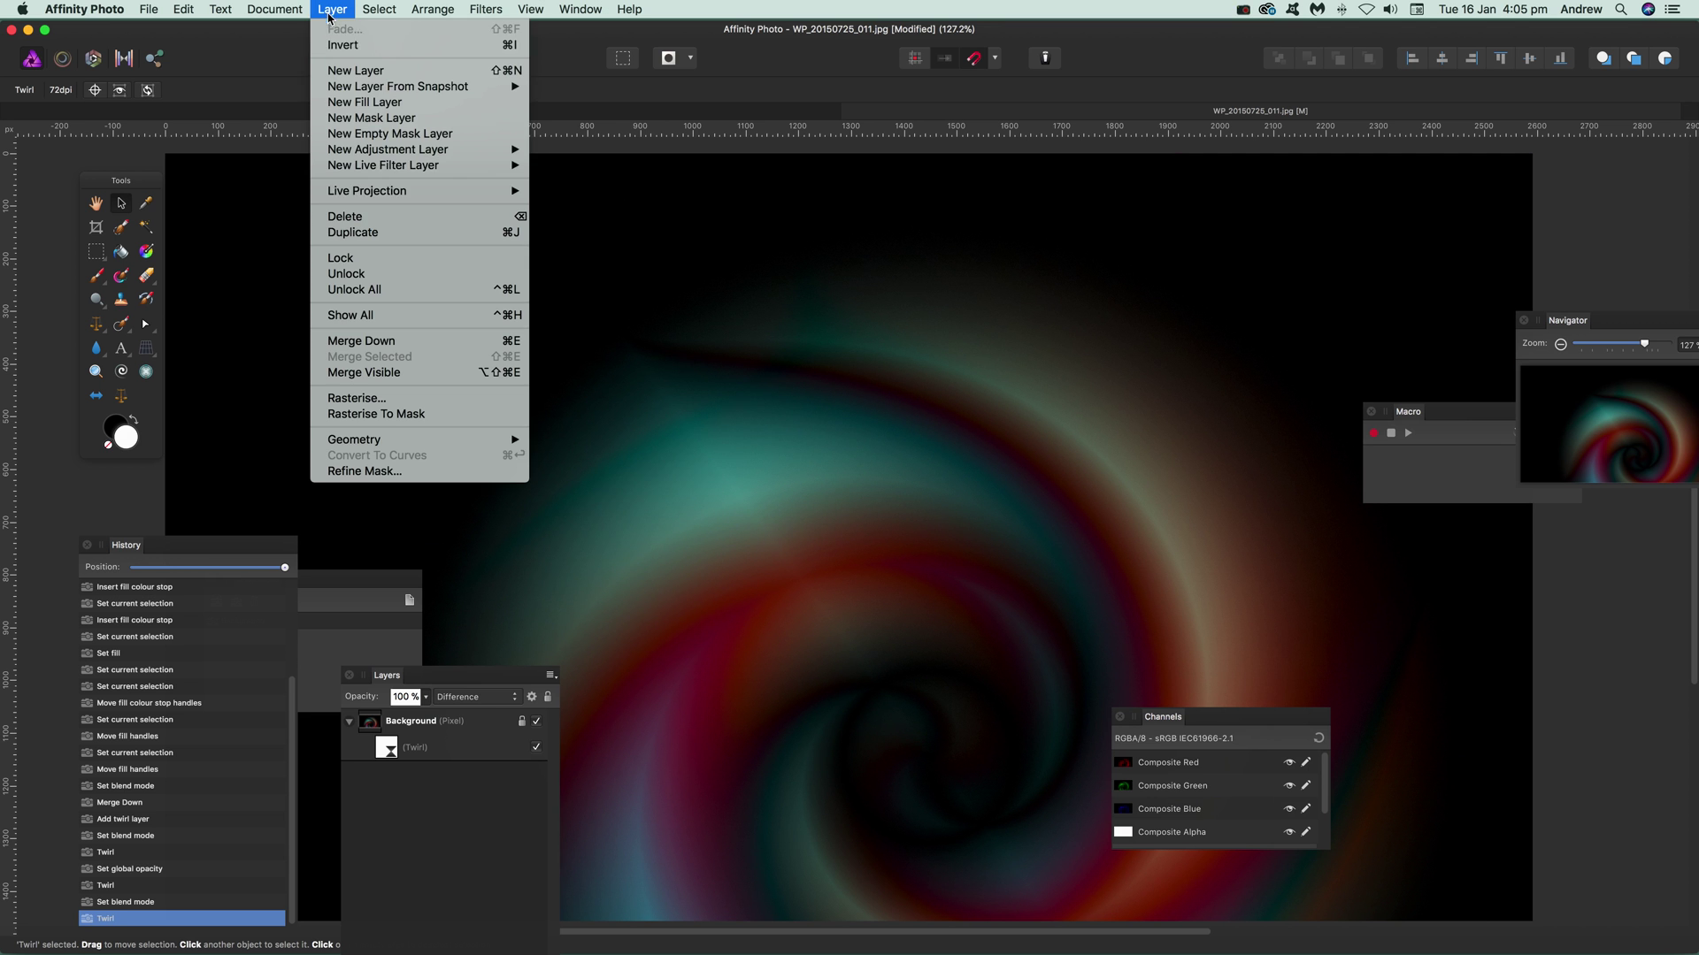
mouse_move(407, 165)
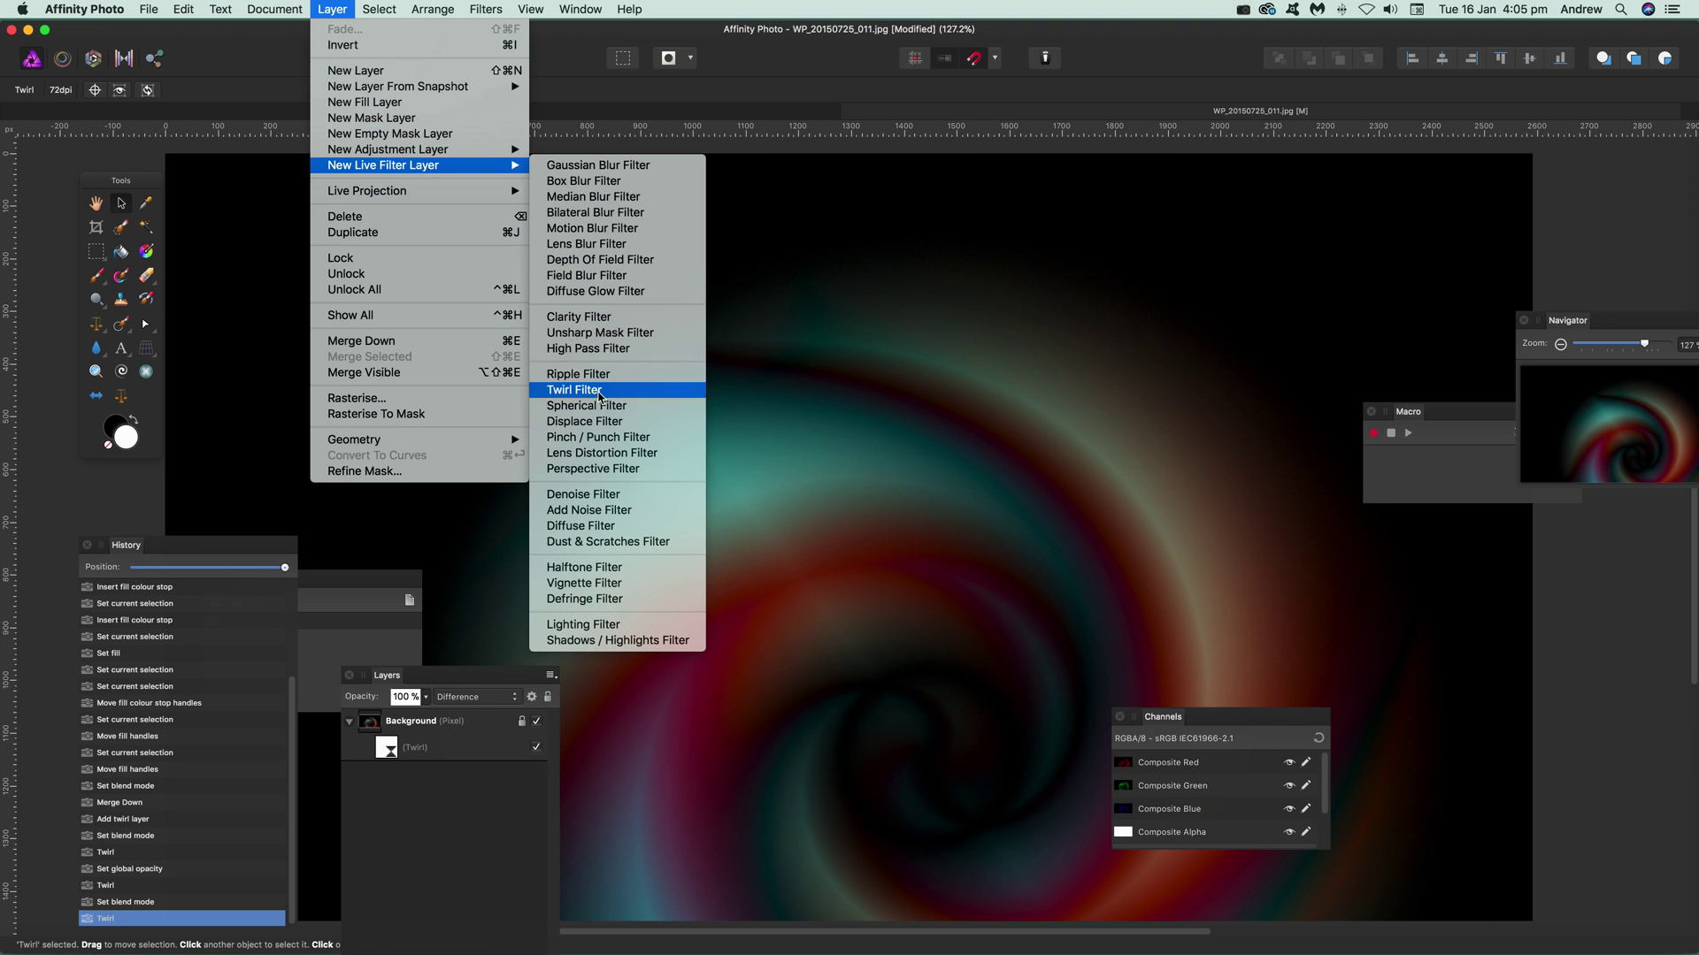
left_click(579, 391)
left_click_drag(1515, 842, 1590, 873)
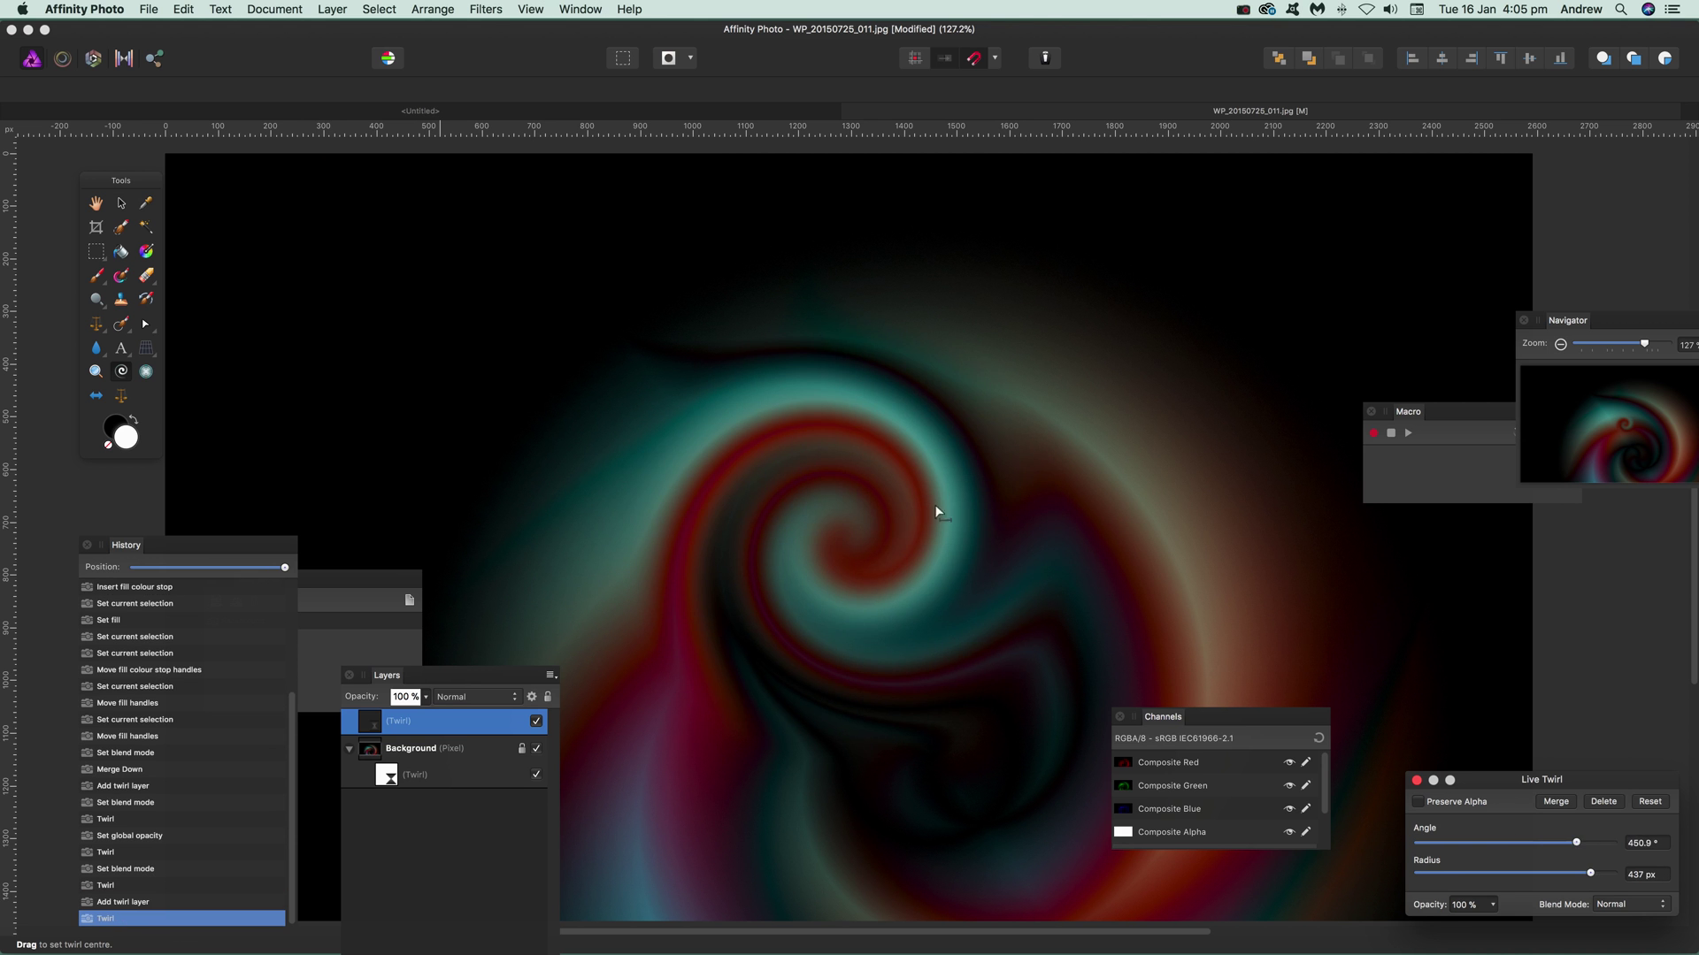
left_click_drag(874, 458, 1028, 600)
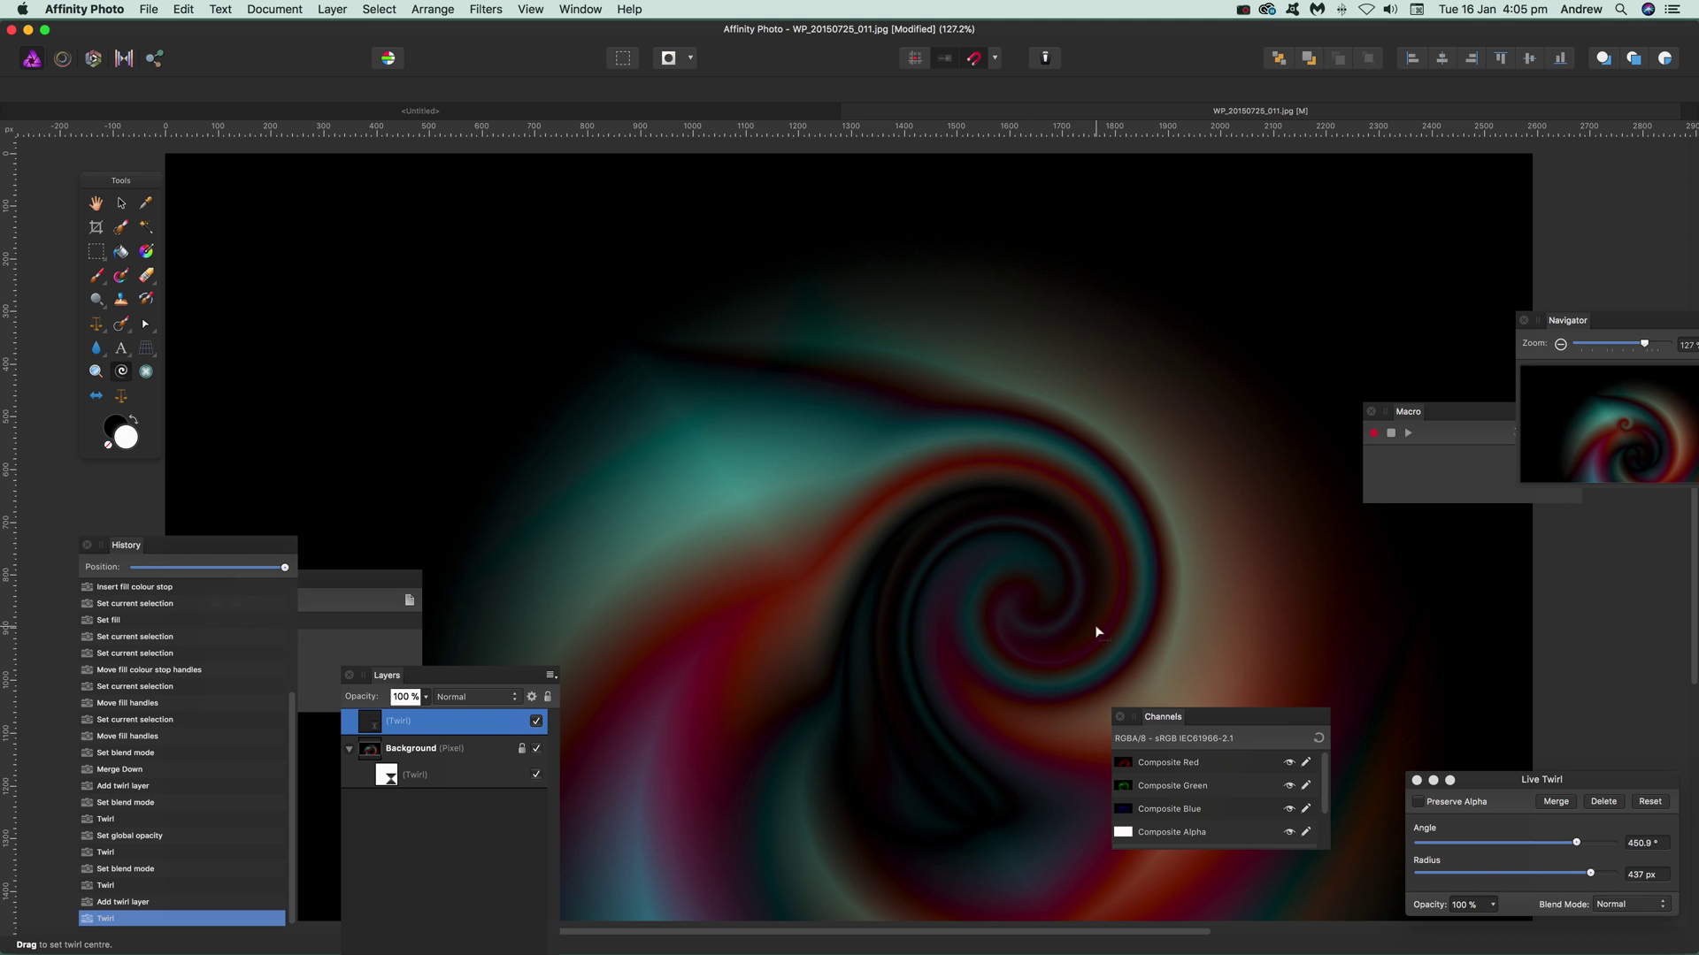
left_click(1631, 904)
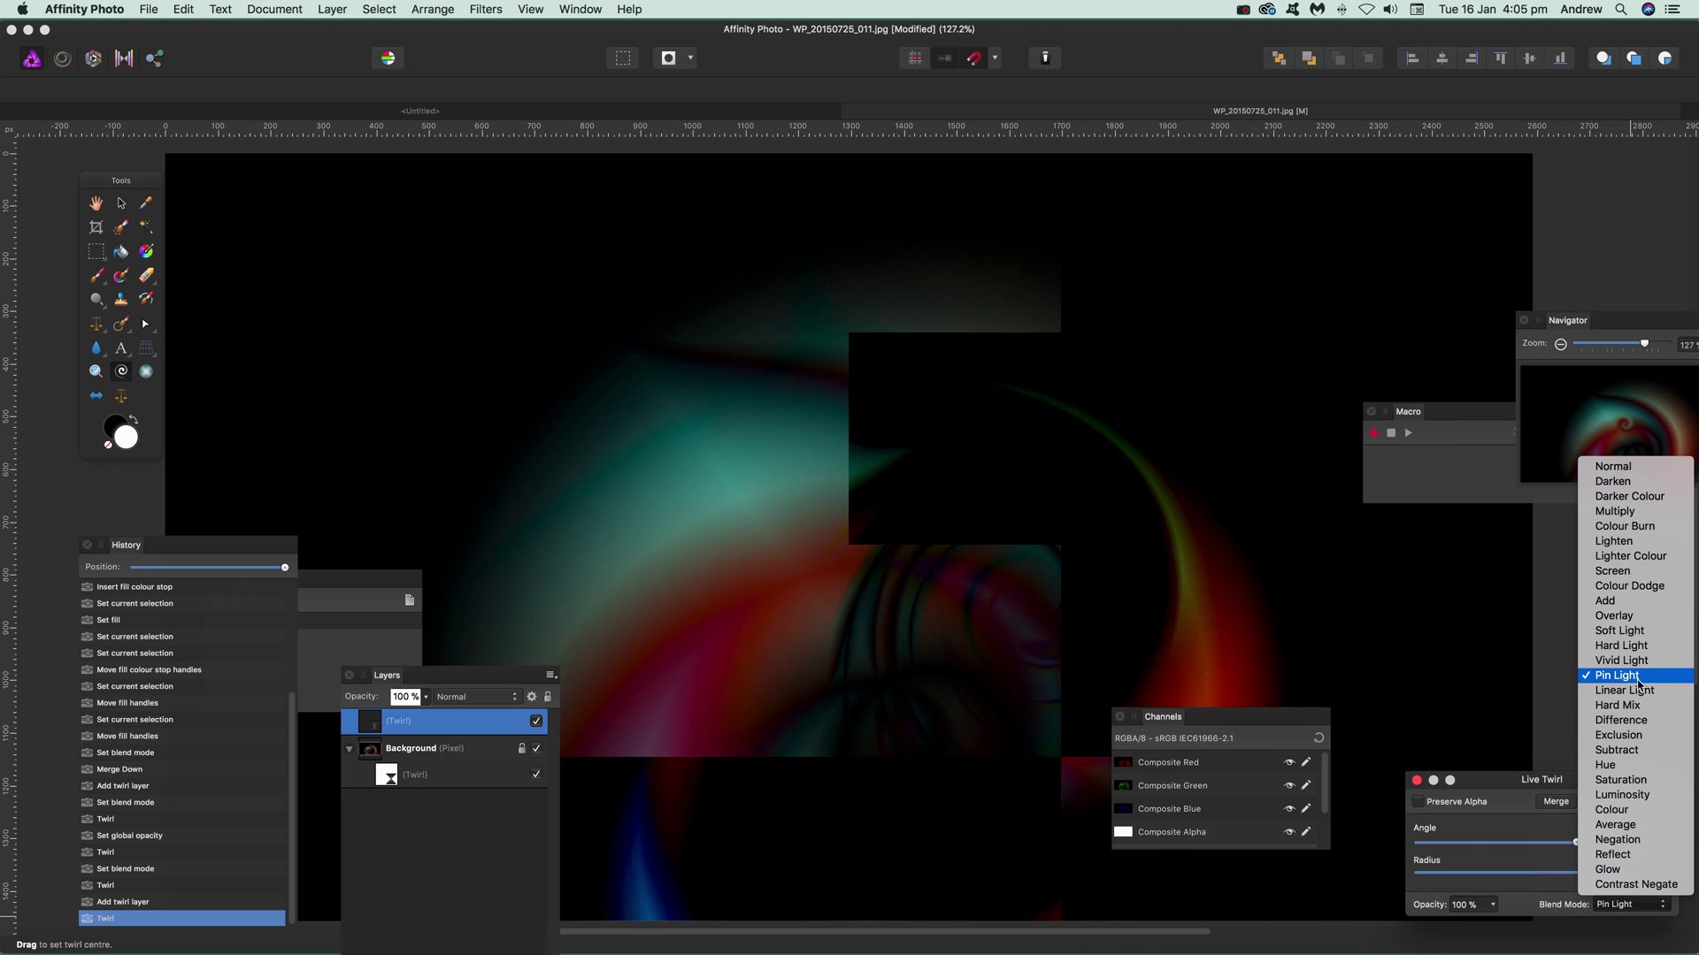
left_click(1638, 675)
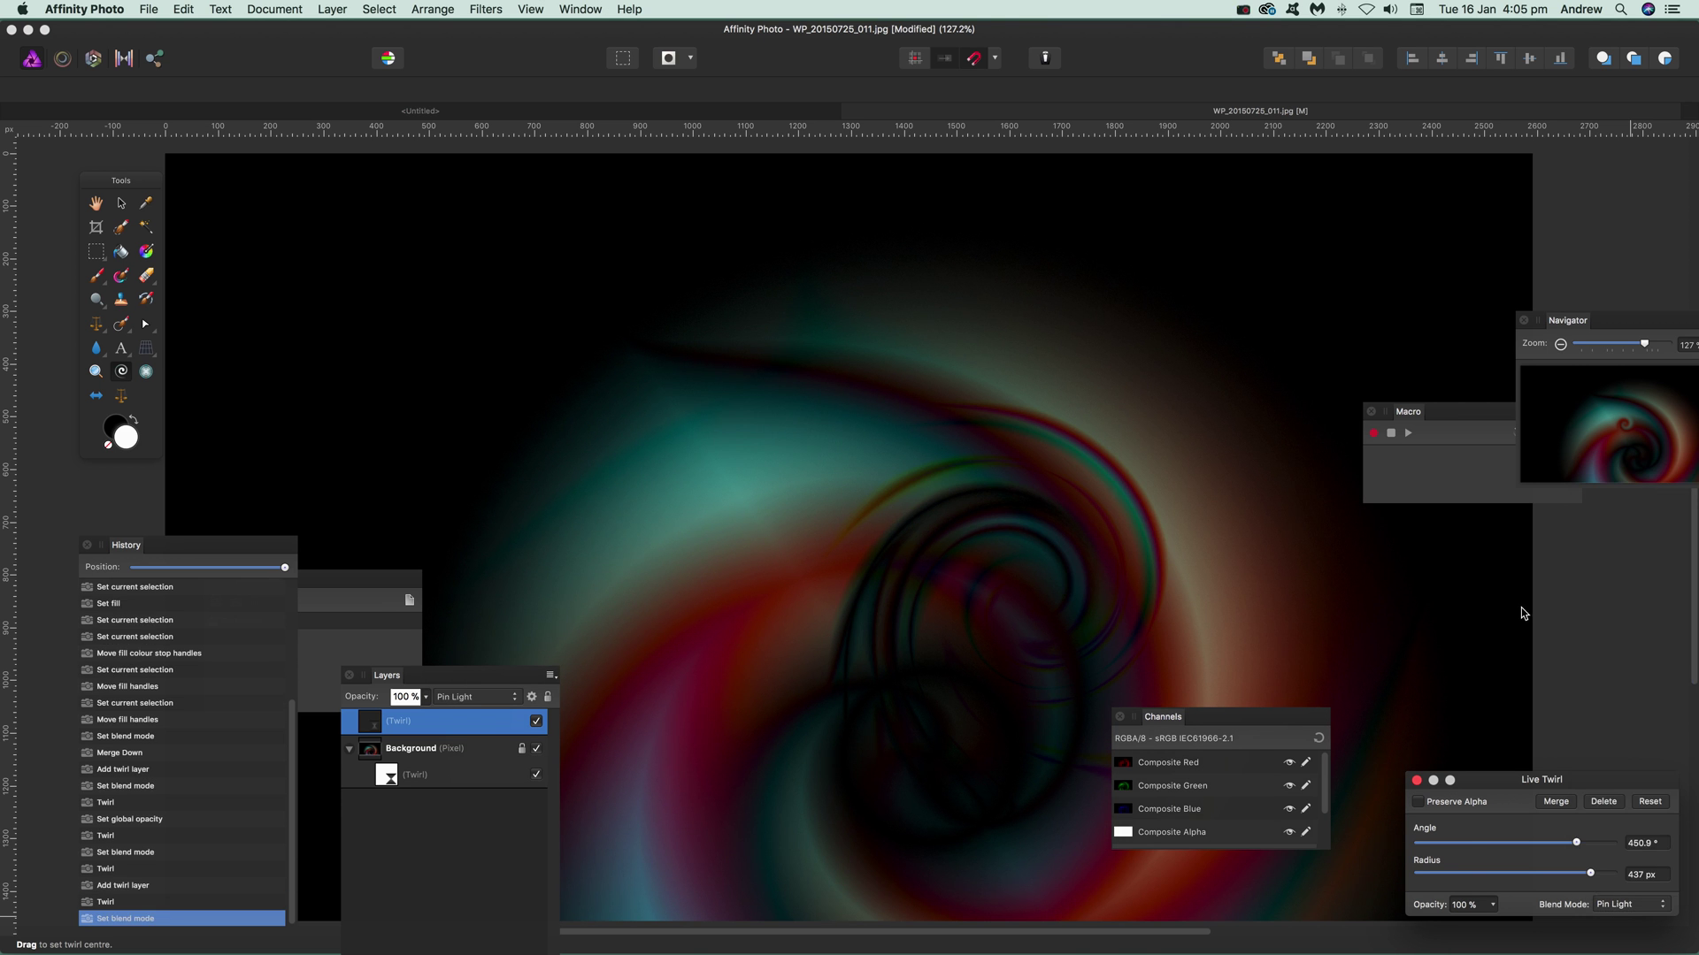
left_click(126, 754)
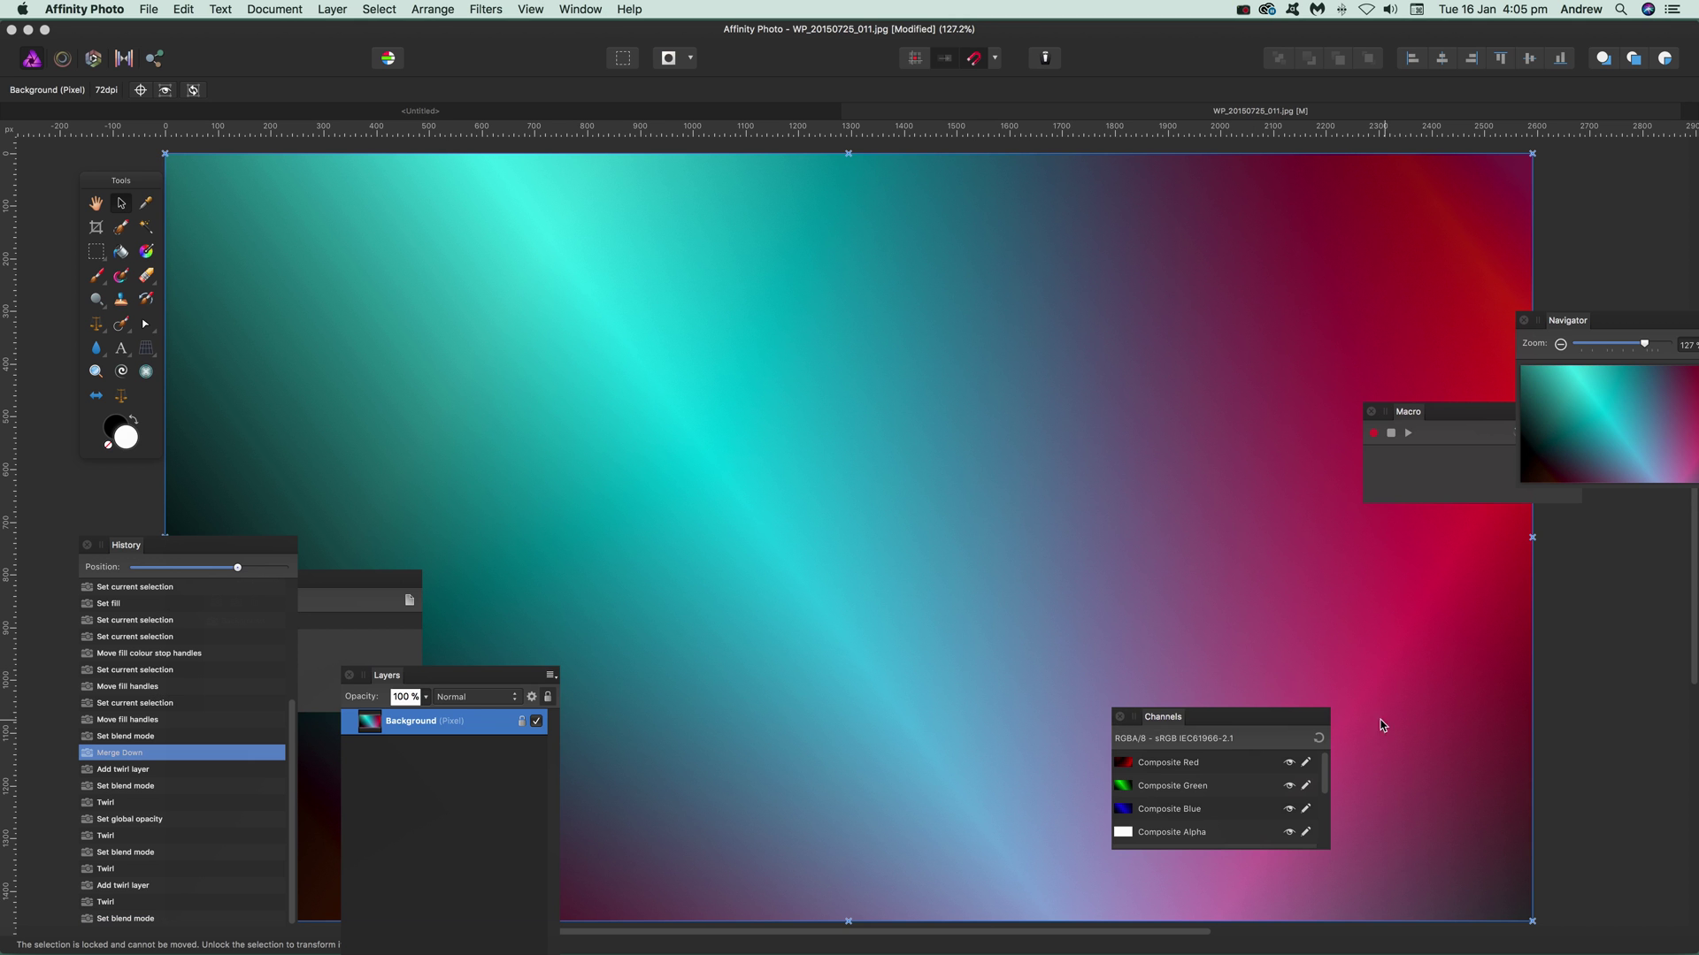
Twirl the merged gradient by 299.9° with a 1024 px radius around its centre
left_click_drag(1163, 721, 906, 498)
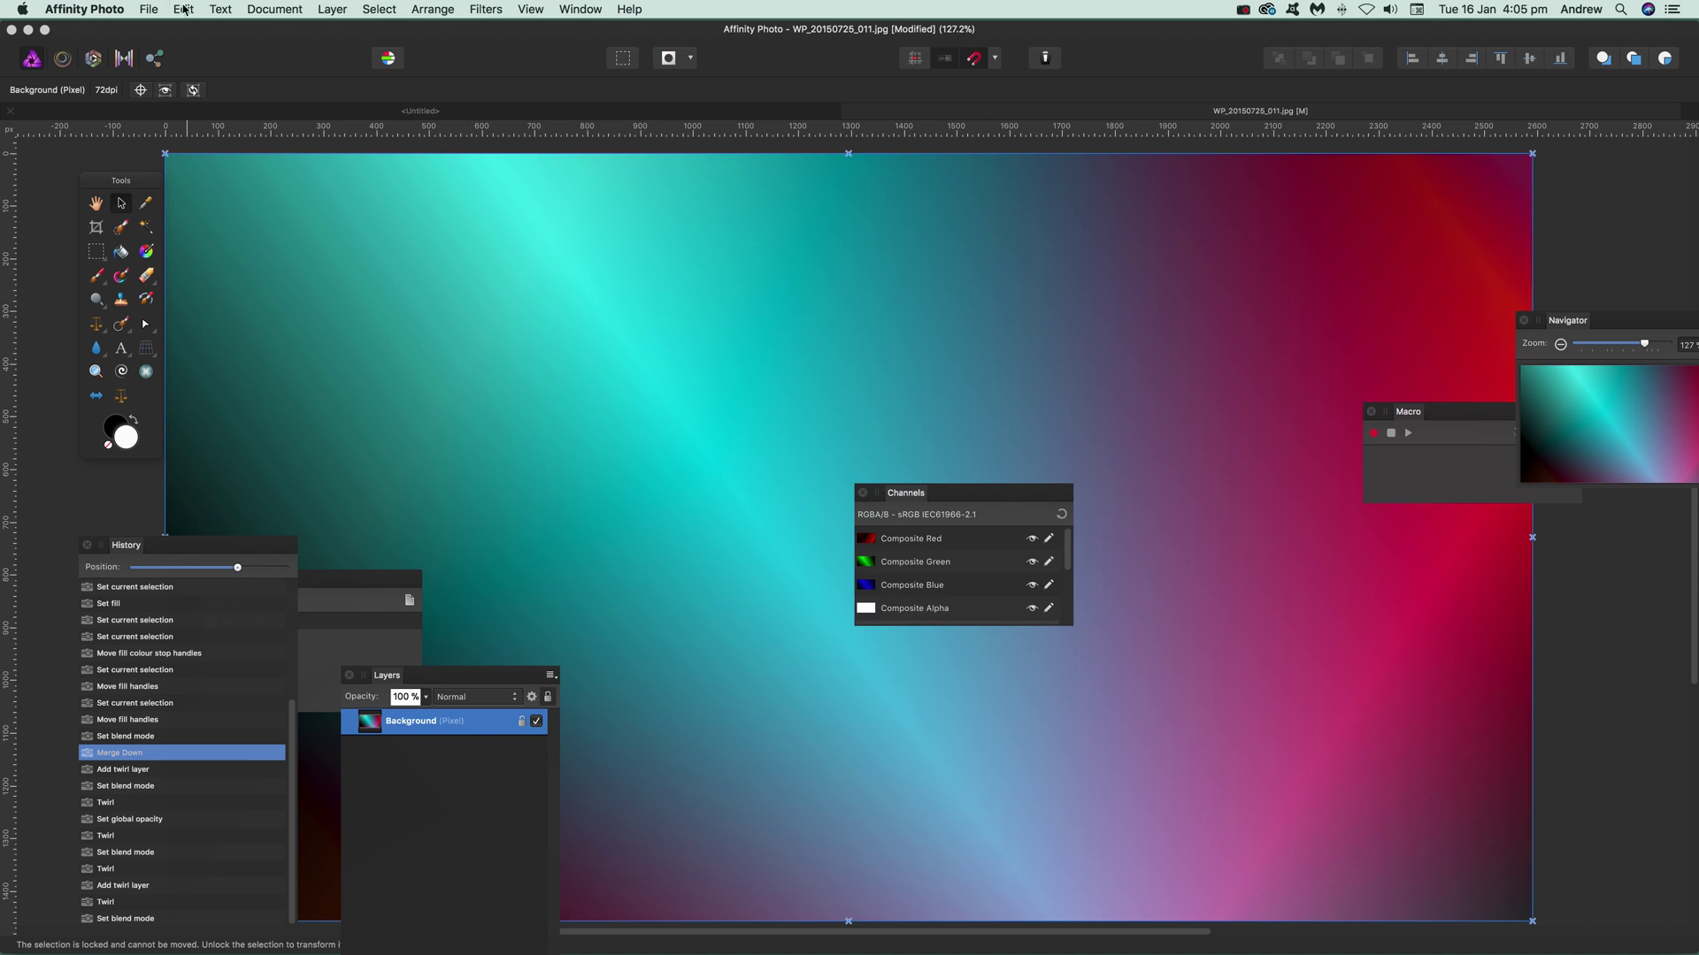
left_click(492, 10)
mouse_move(508, 87)
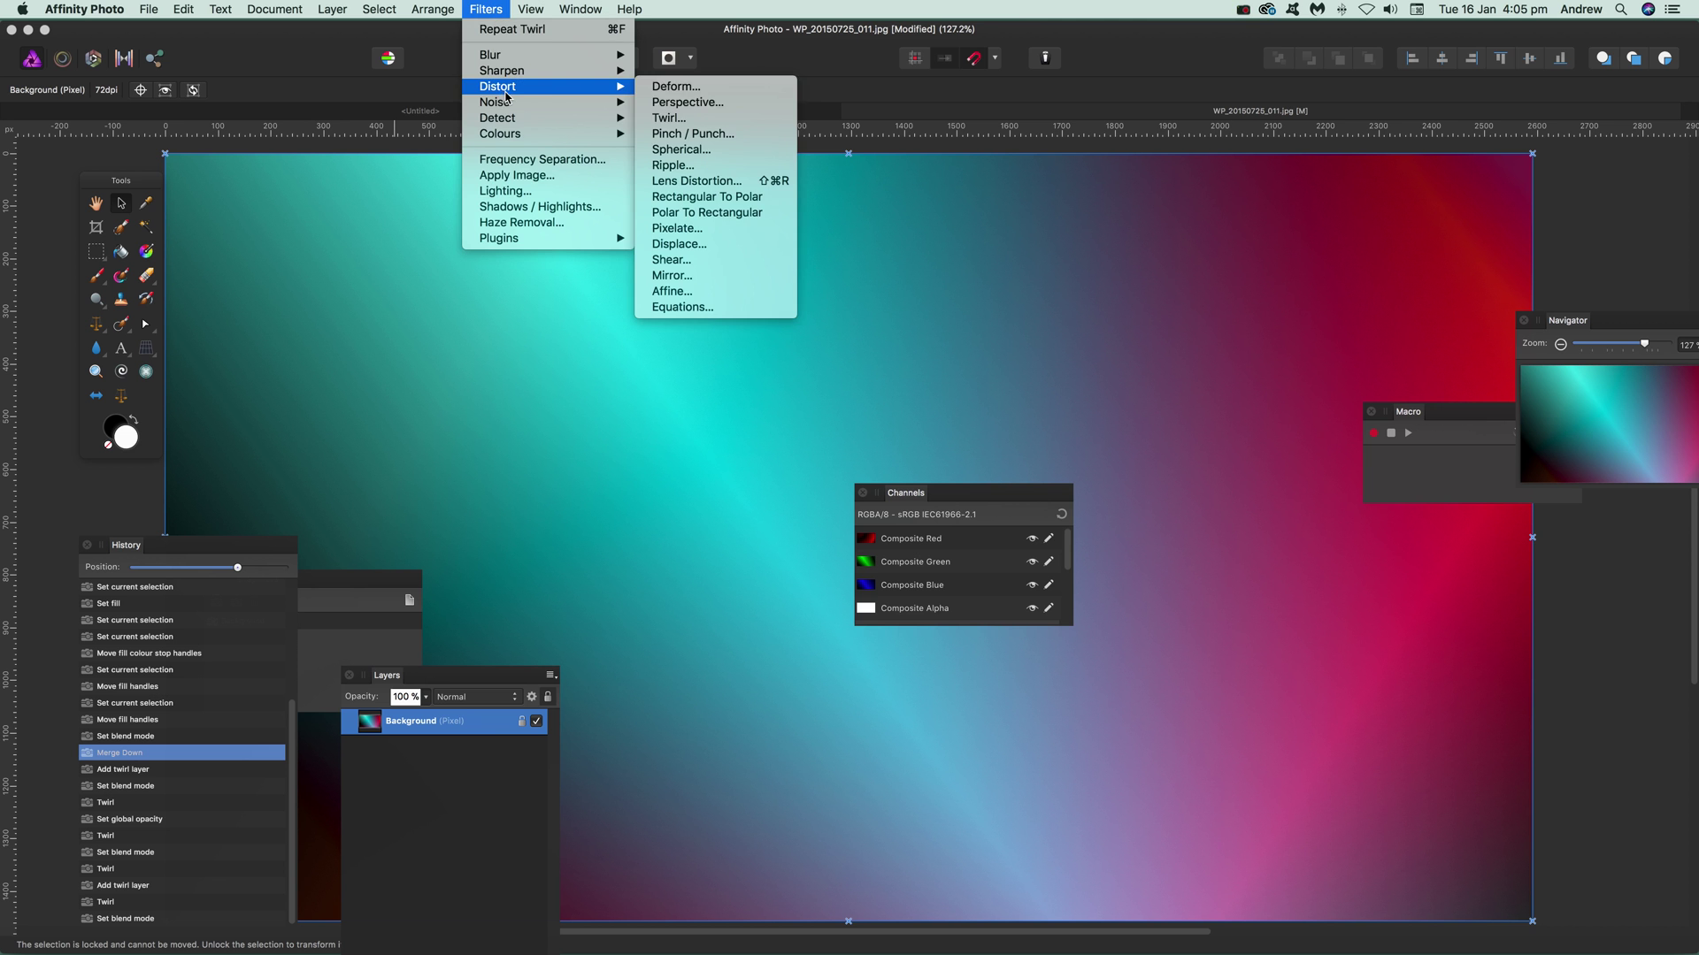
left_click(704, 119)
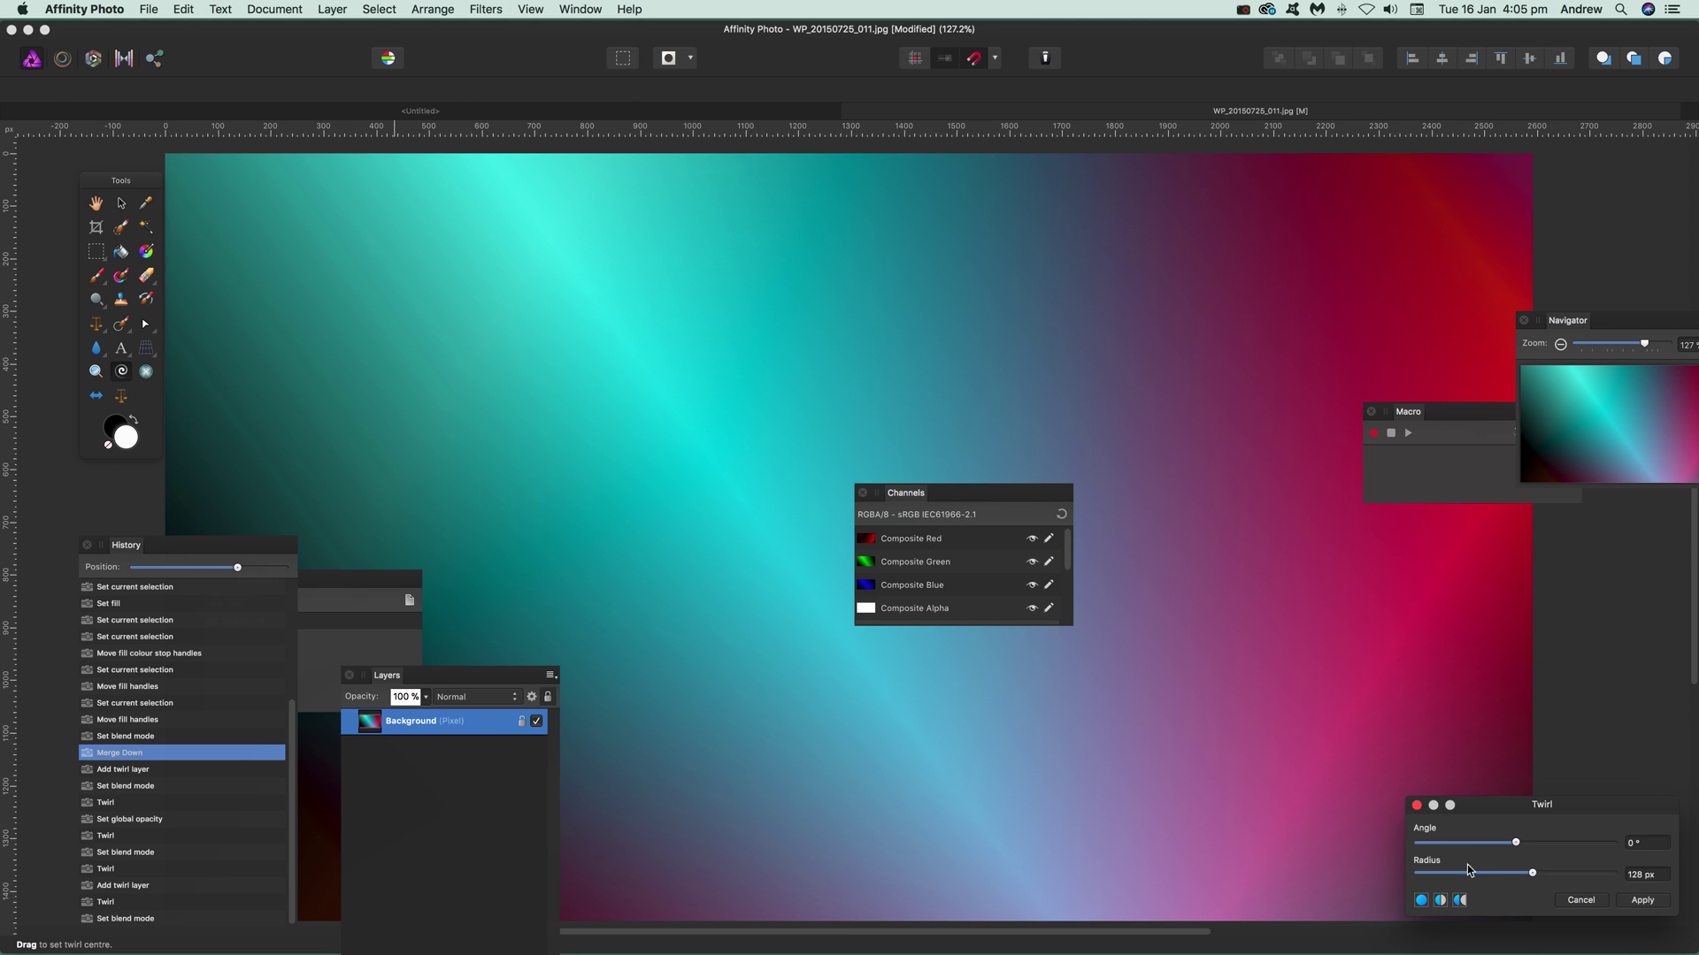
left_click_drag(1515, 842, 1644, 876)
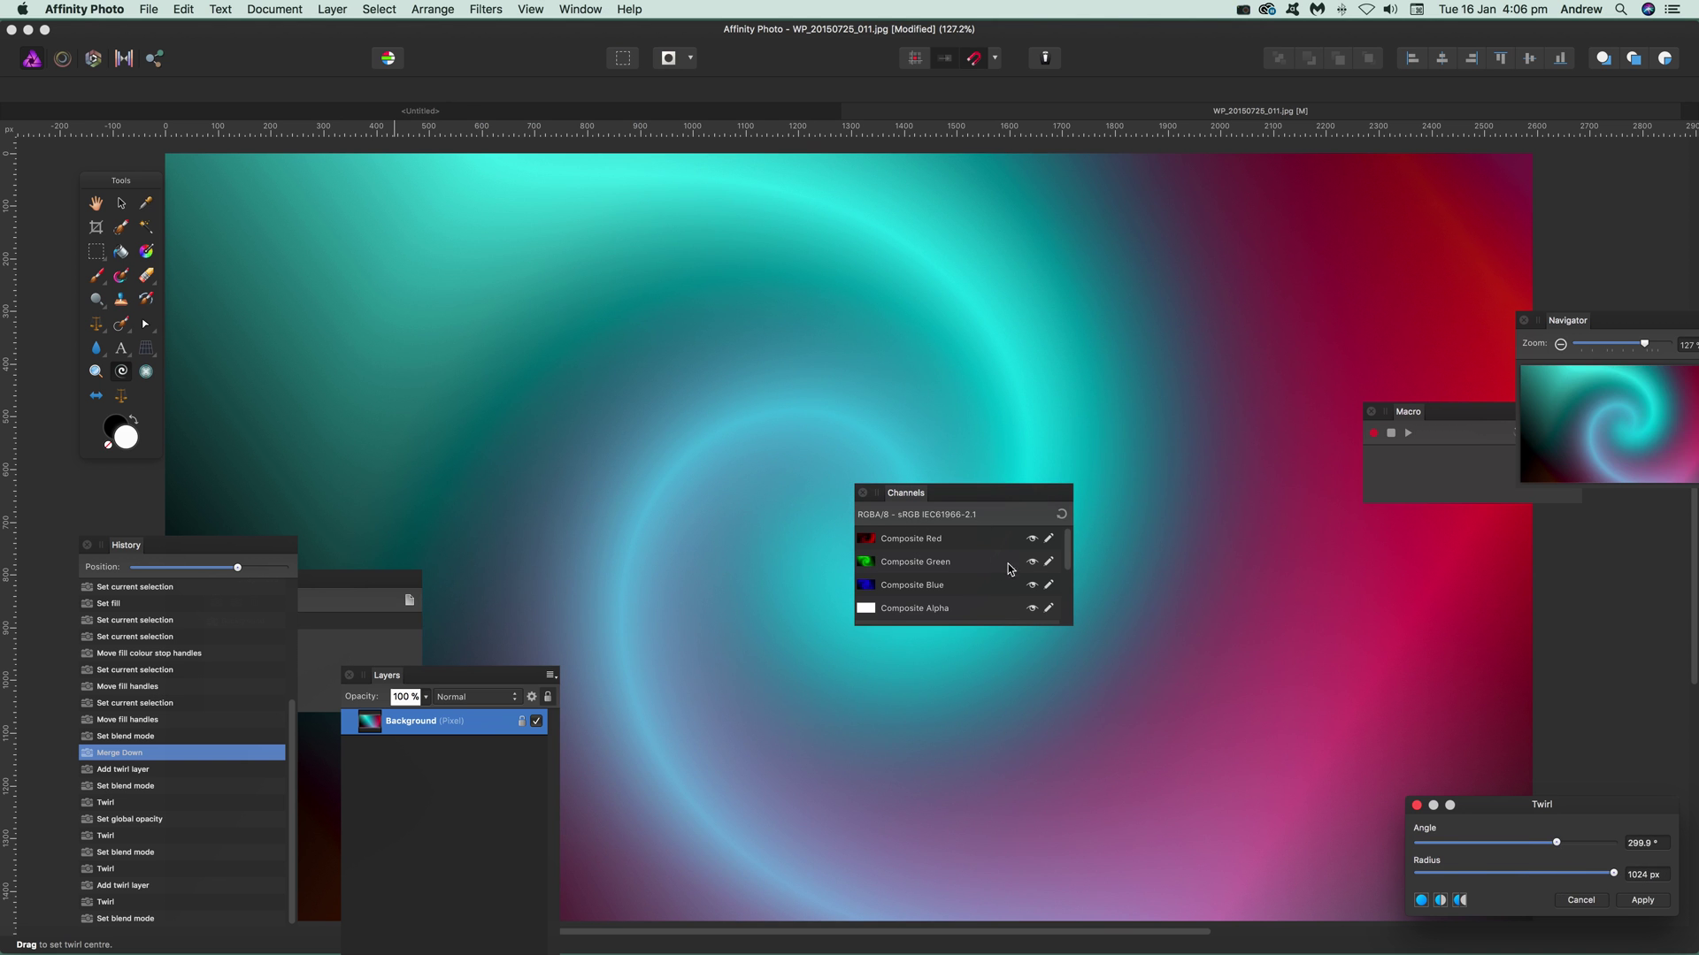
left_click(1642, 900)
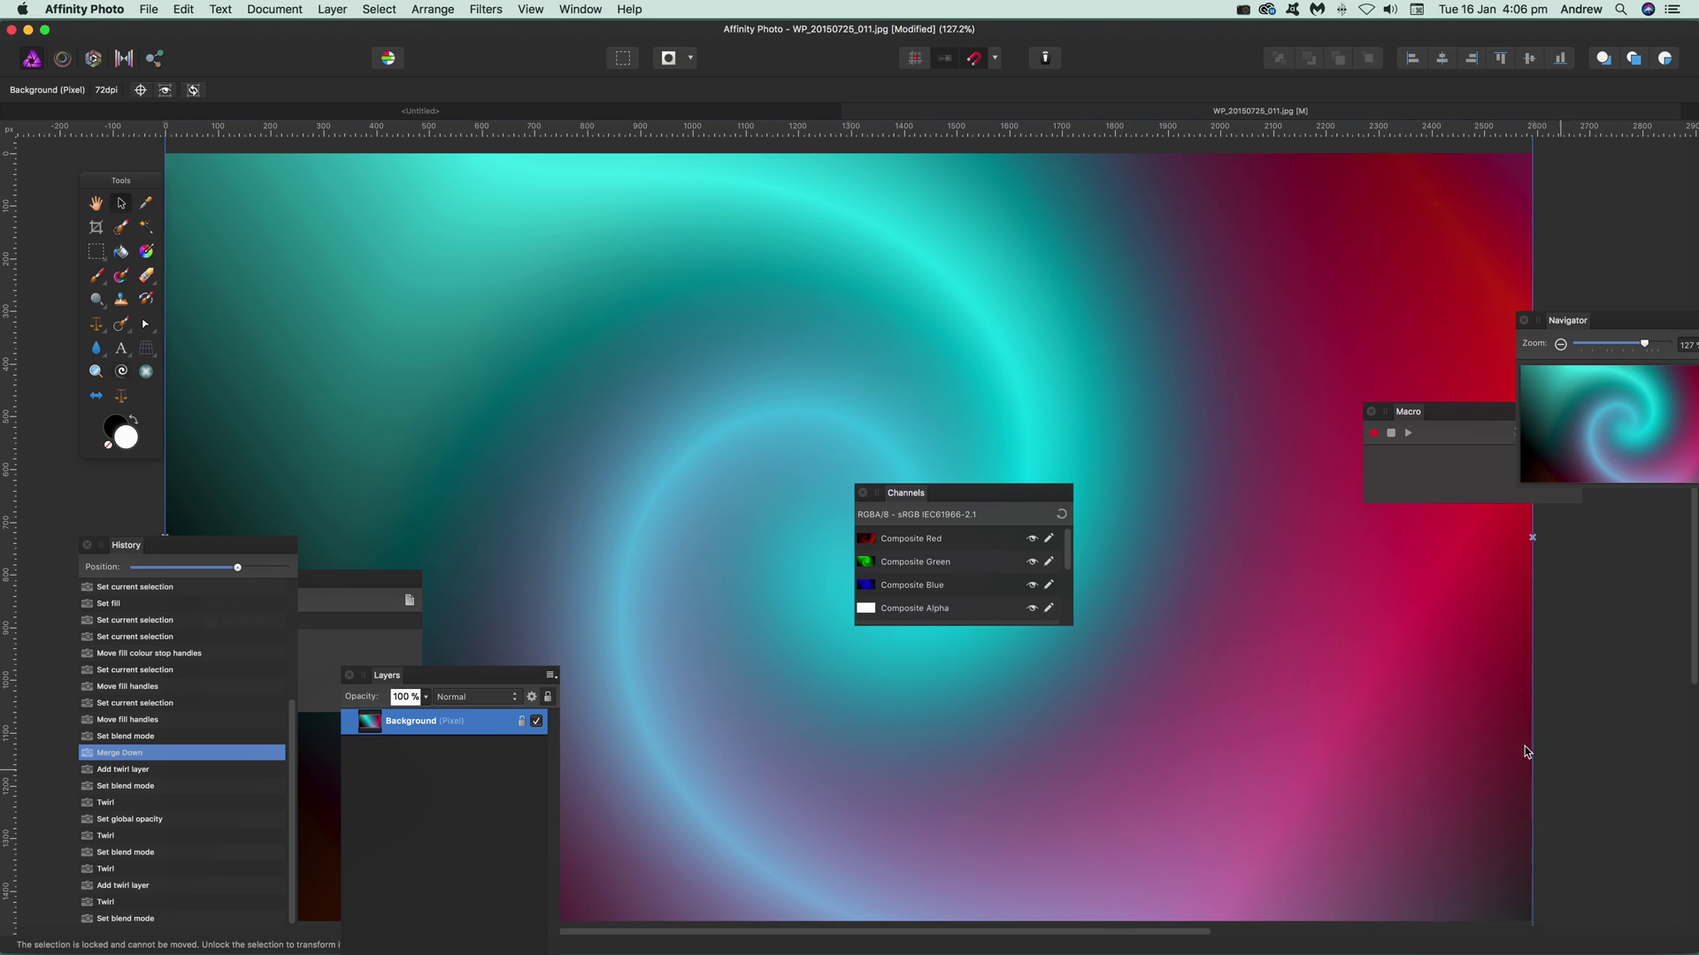
Apply a −569° twirl at 848.2 px to the red channel only, centred left of middle
left_click(936, 540)
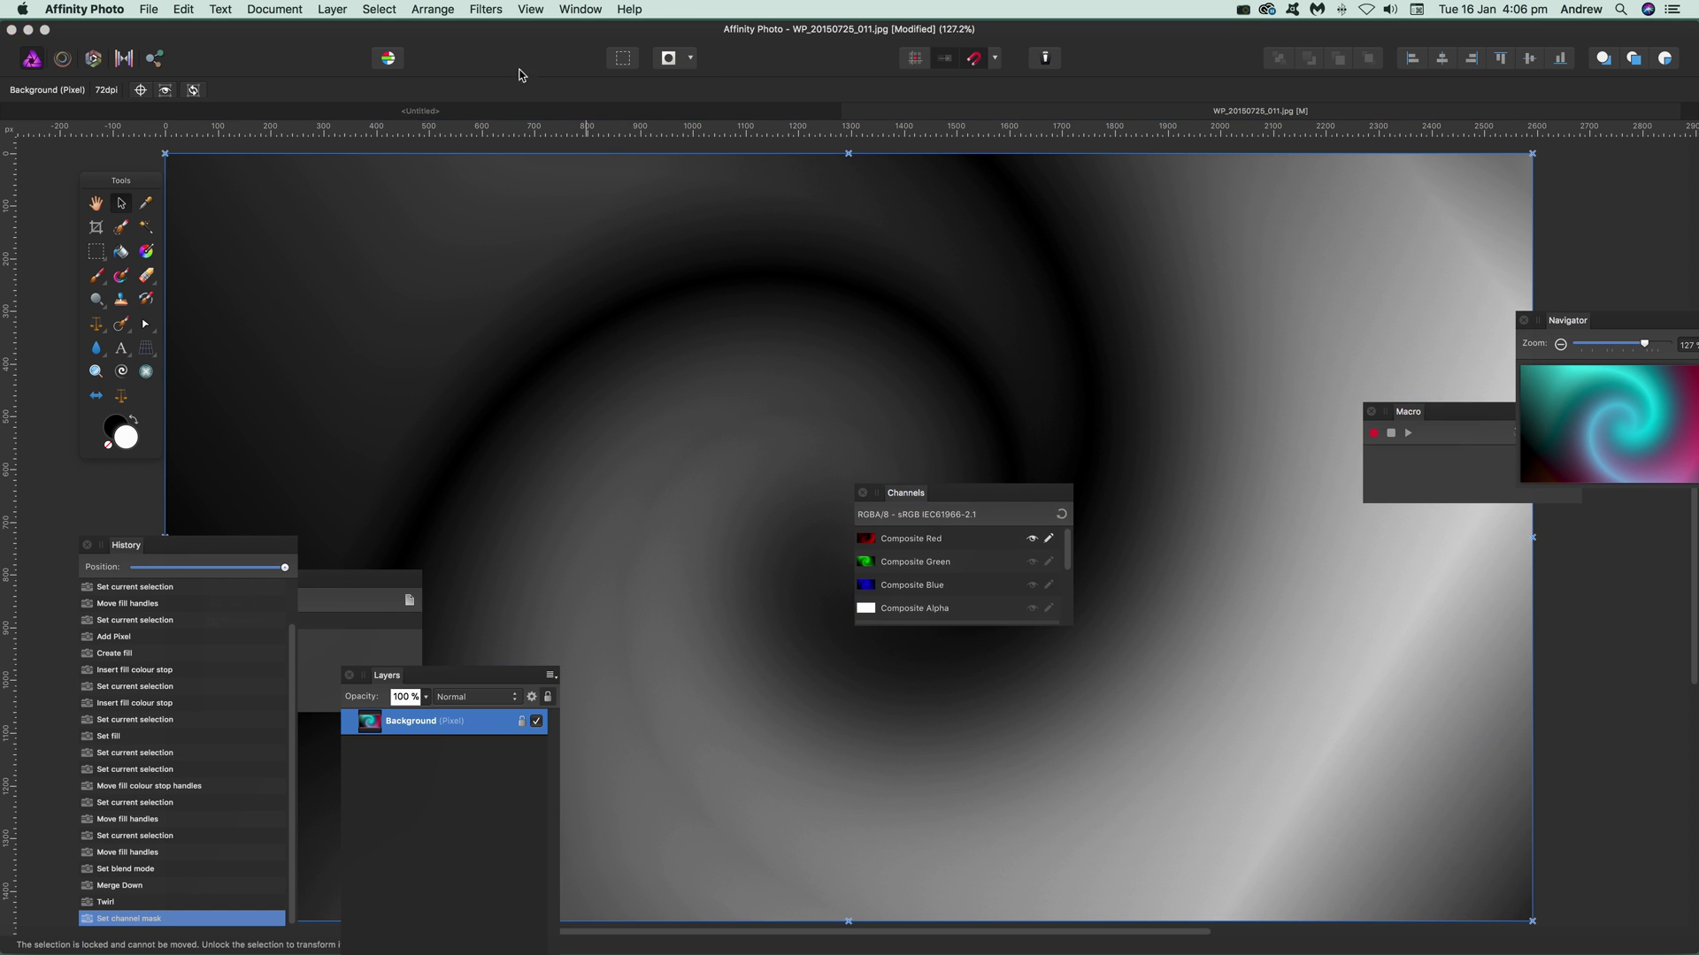
left_click(501, 7)
mouse_move(503, 86)
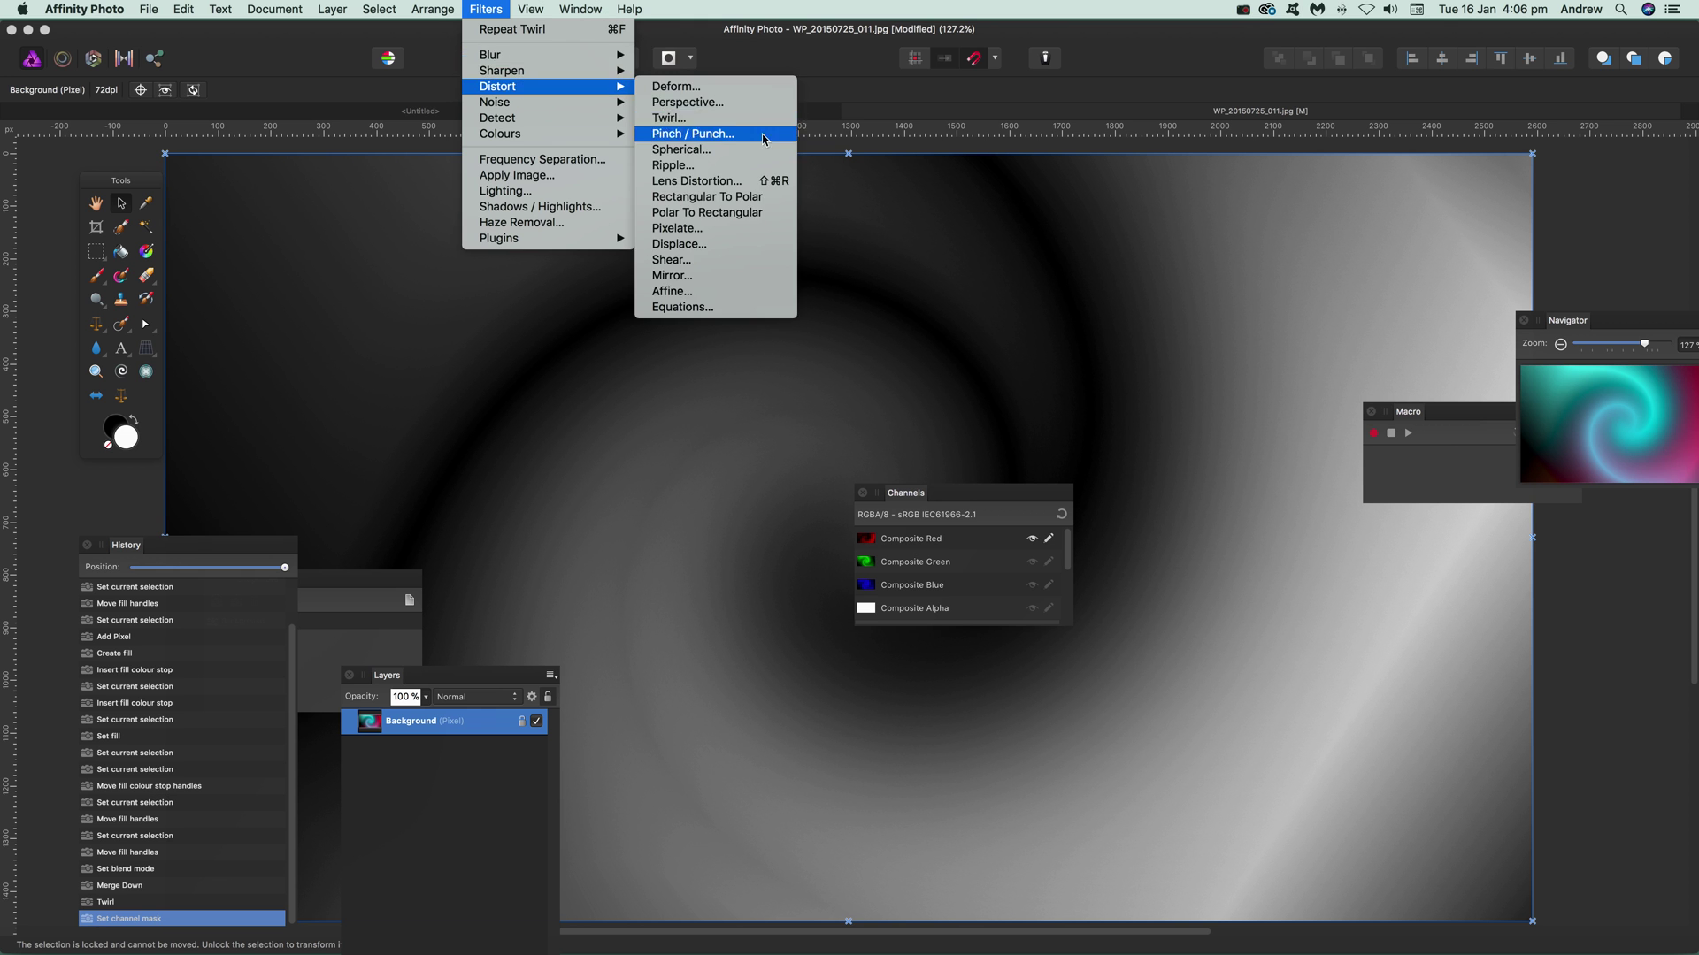
left_click(690, 119)
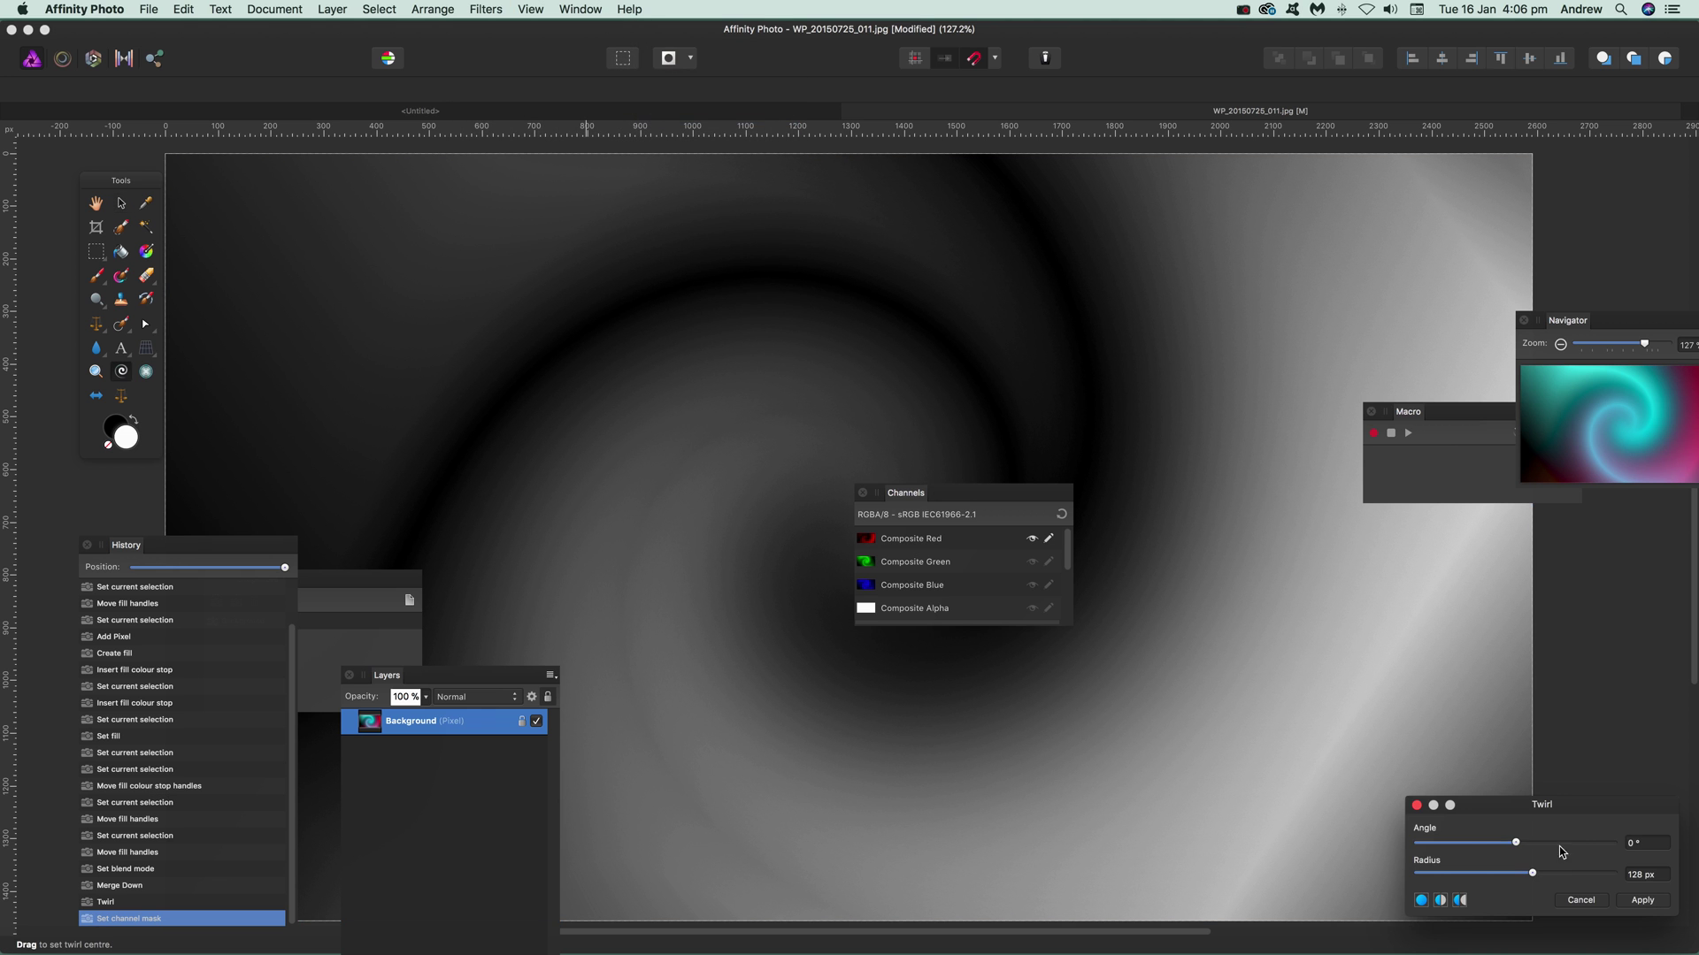
left_click_drag(1575, 841, 1610, 889)
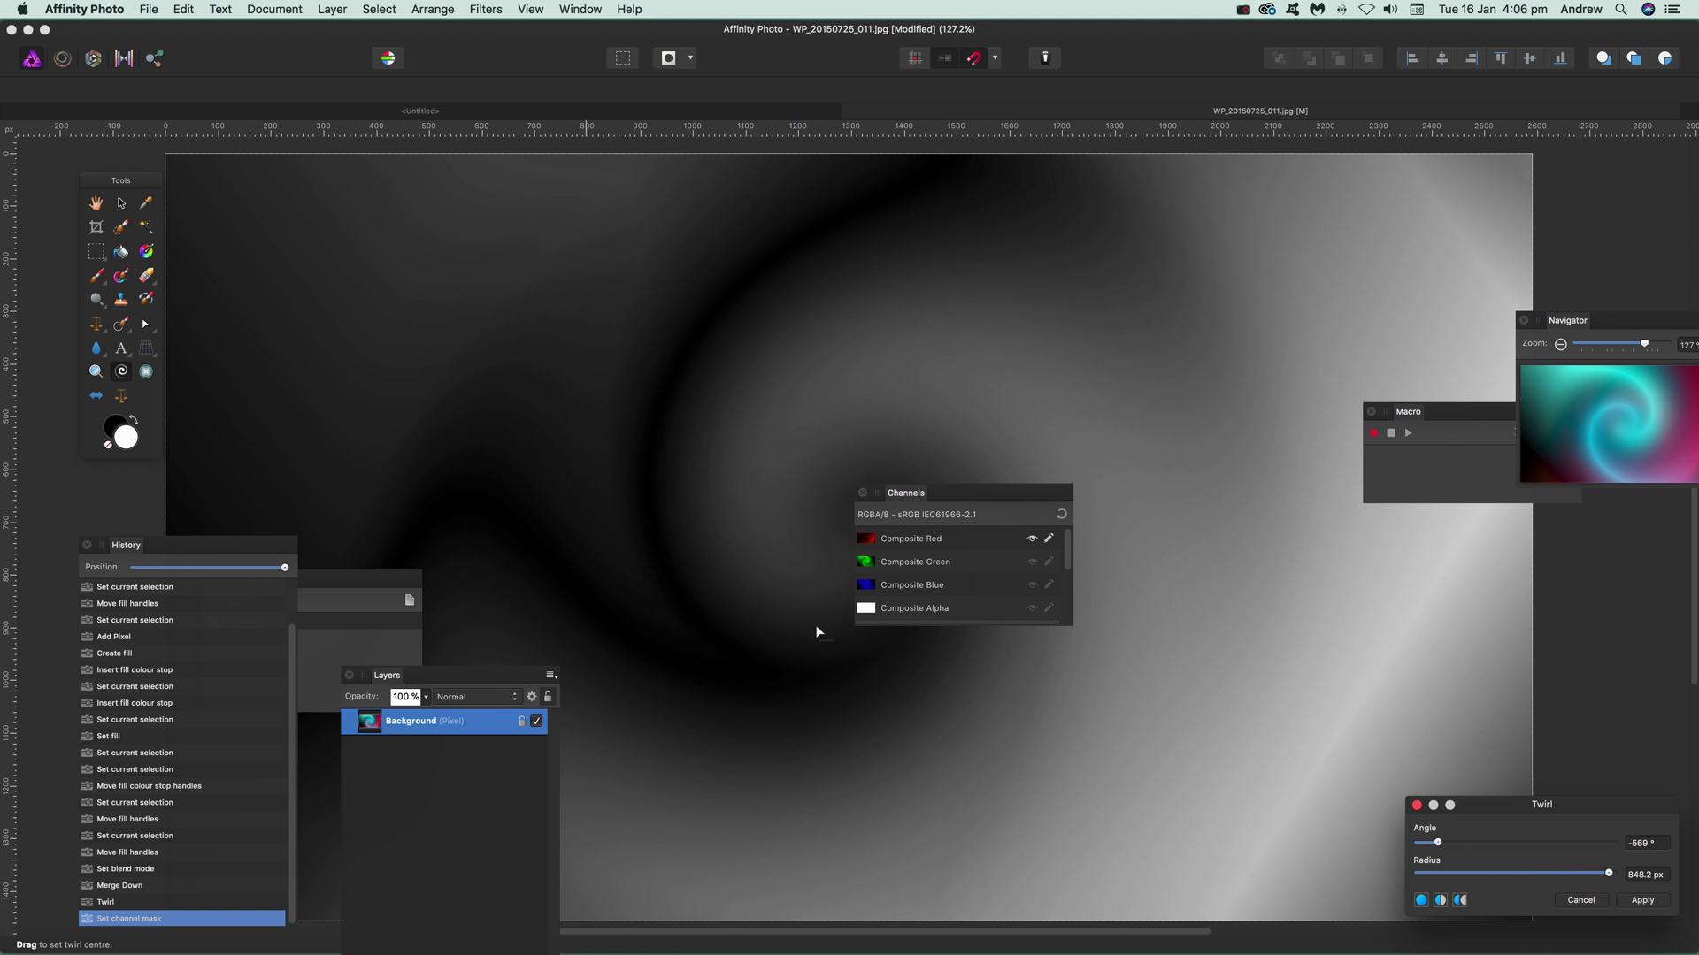
left_click_drag(721, 612, 543, 607)
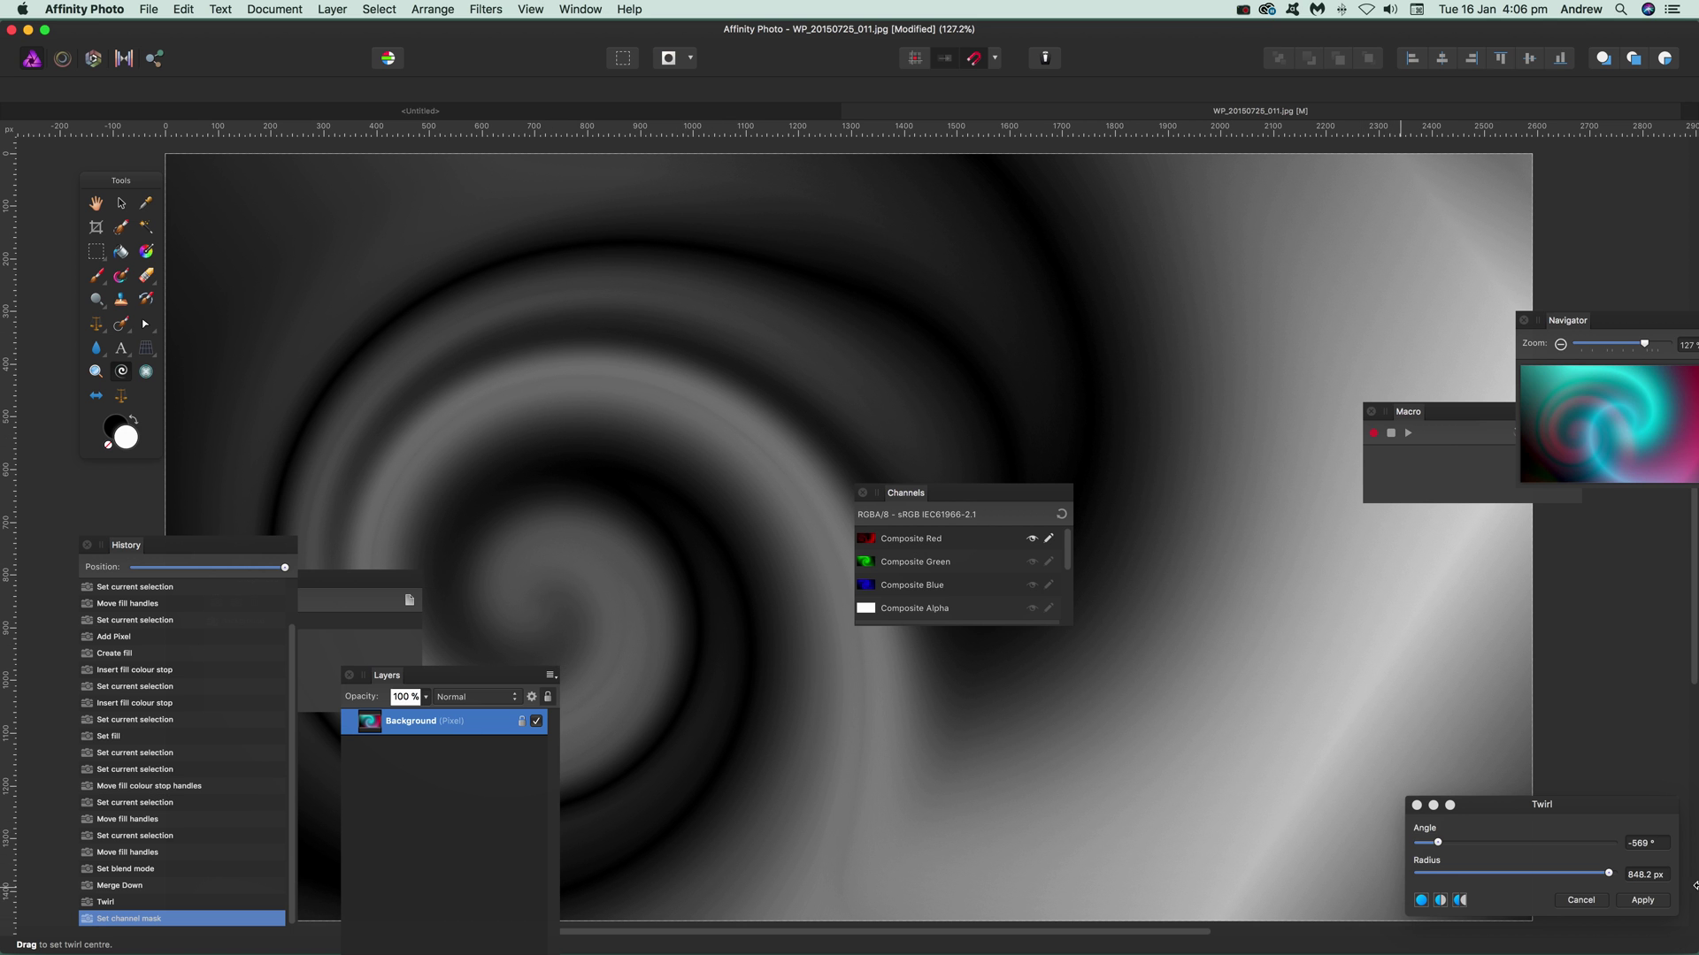
left_click(1643, 901)
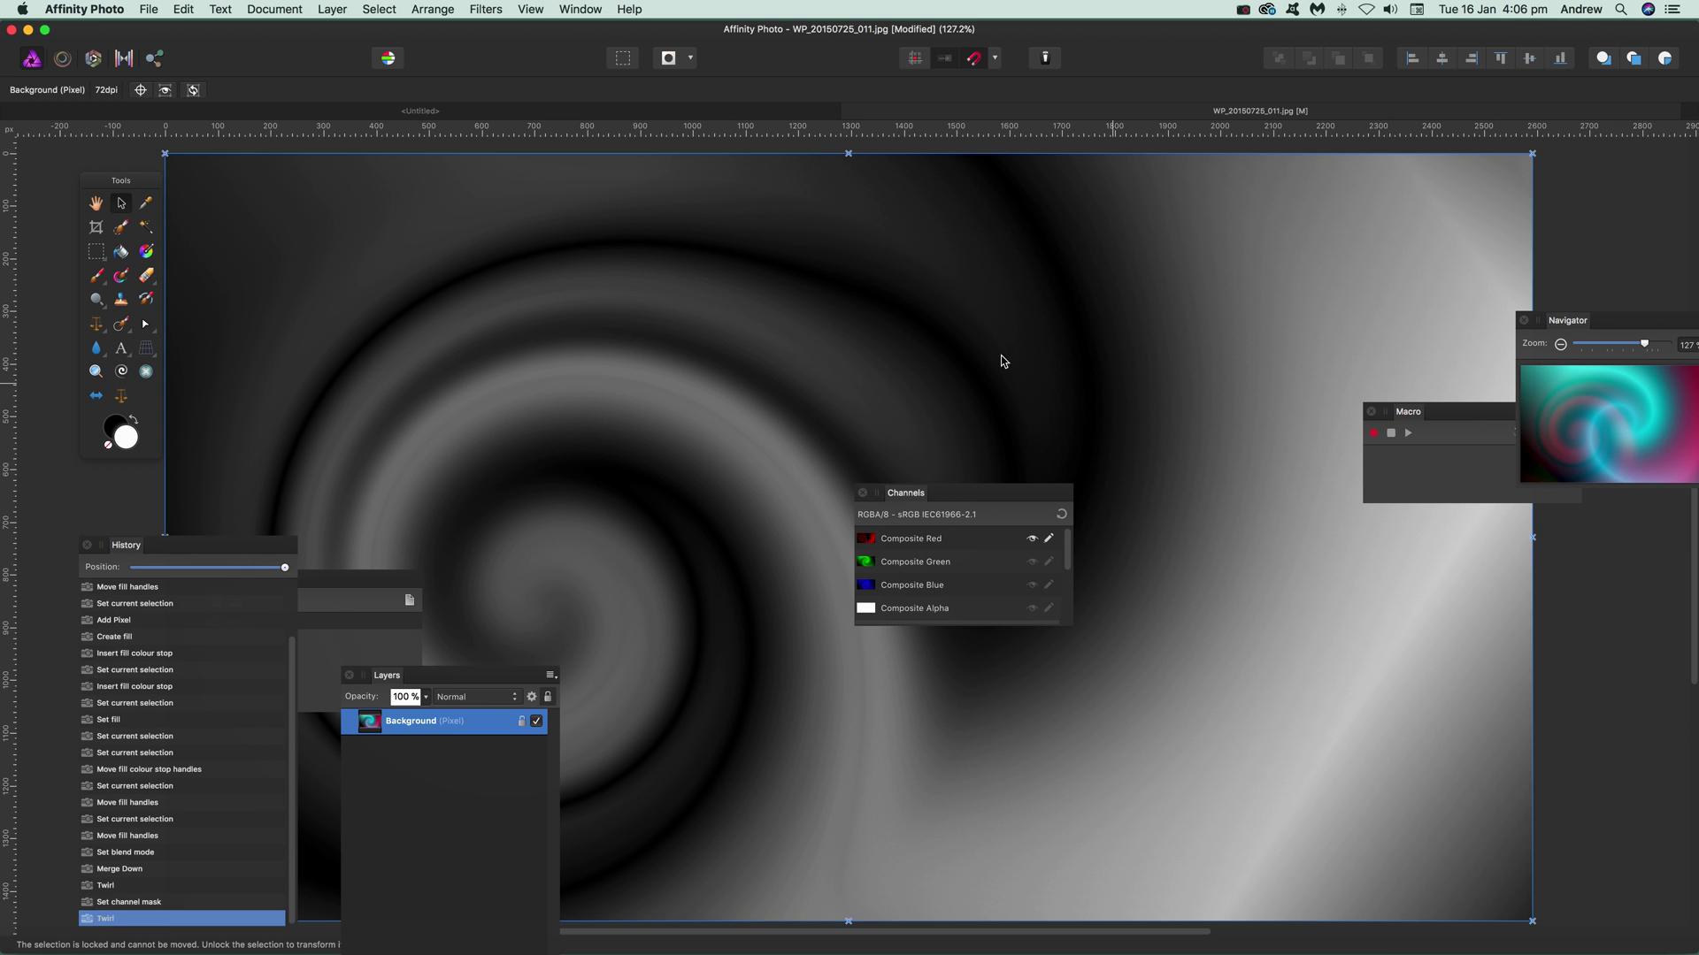
Twirl only the green channel at about 435° and 462 px, centred upper right
left_click(904, 571)
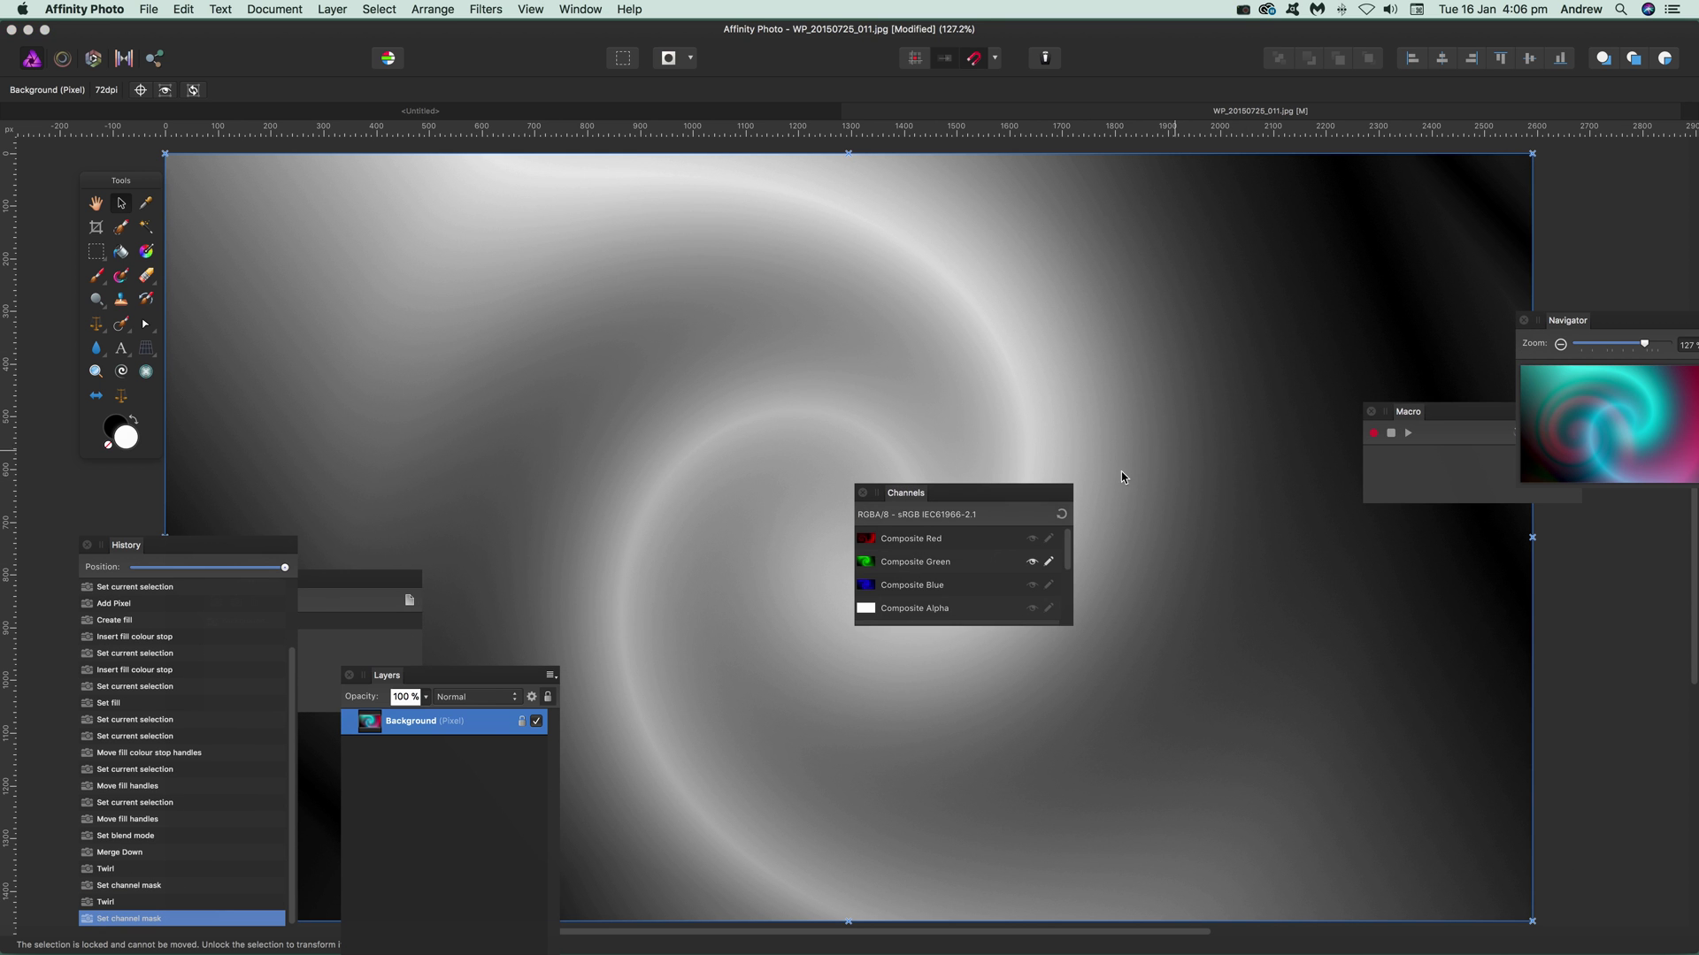
left_click(478, 11)
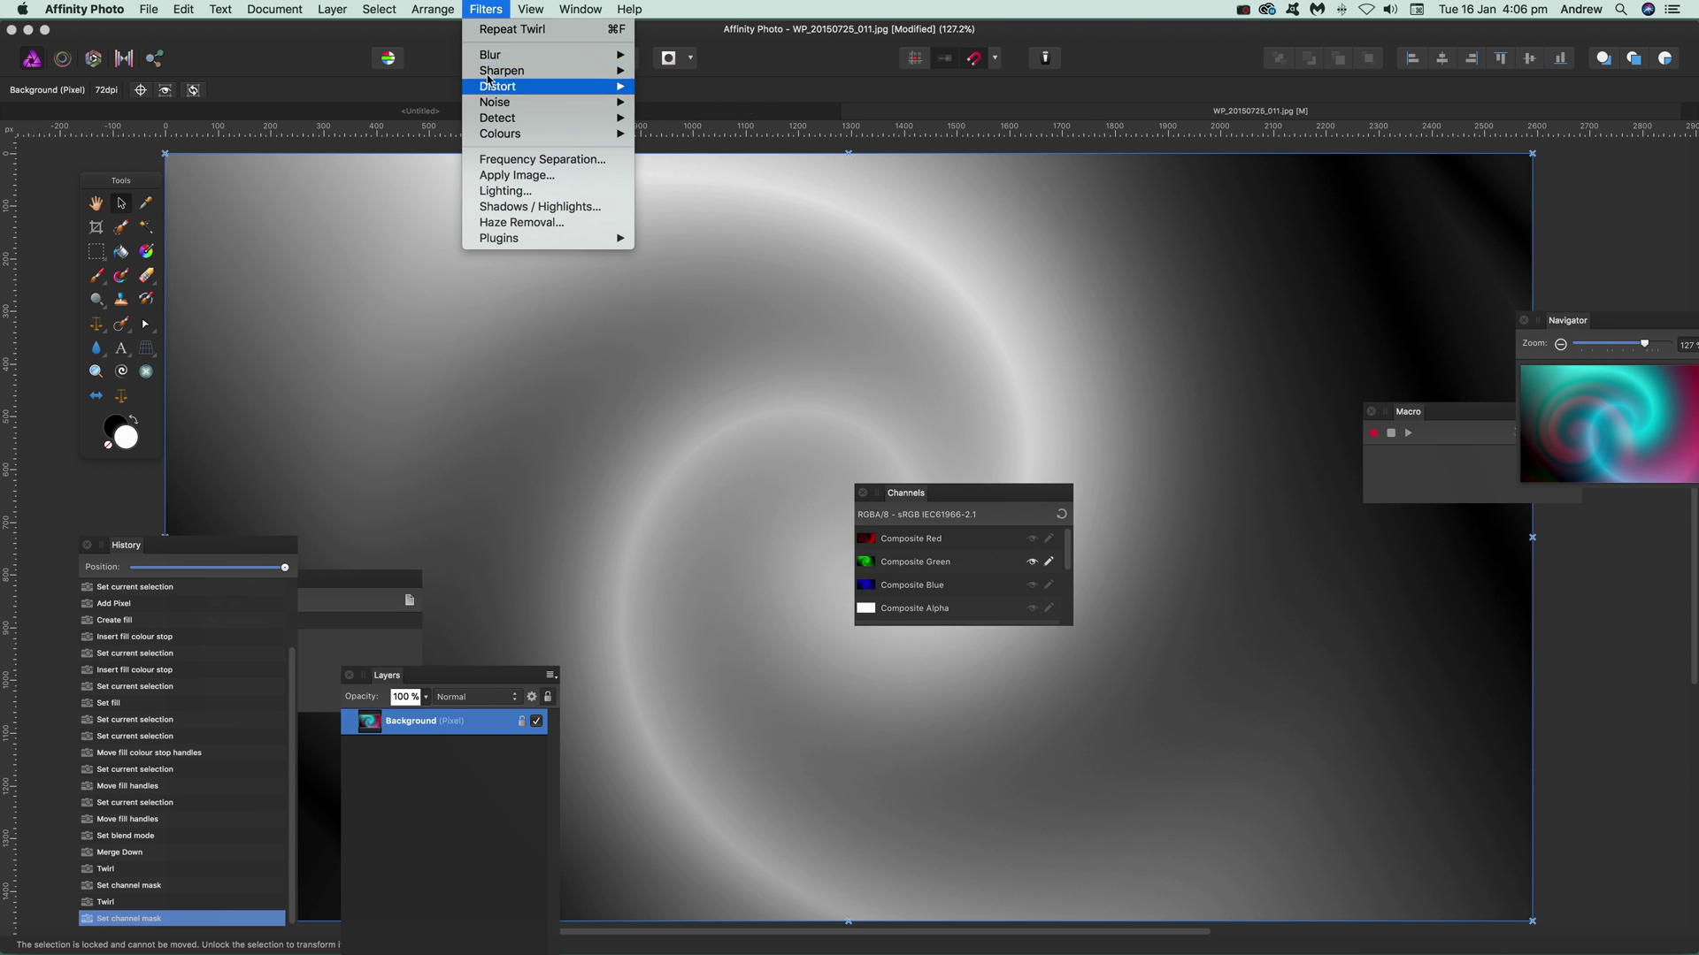
mouse_move(500, 85)
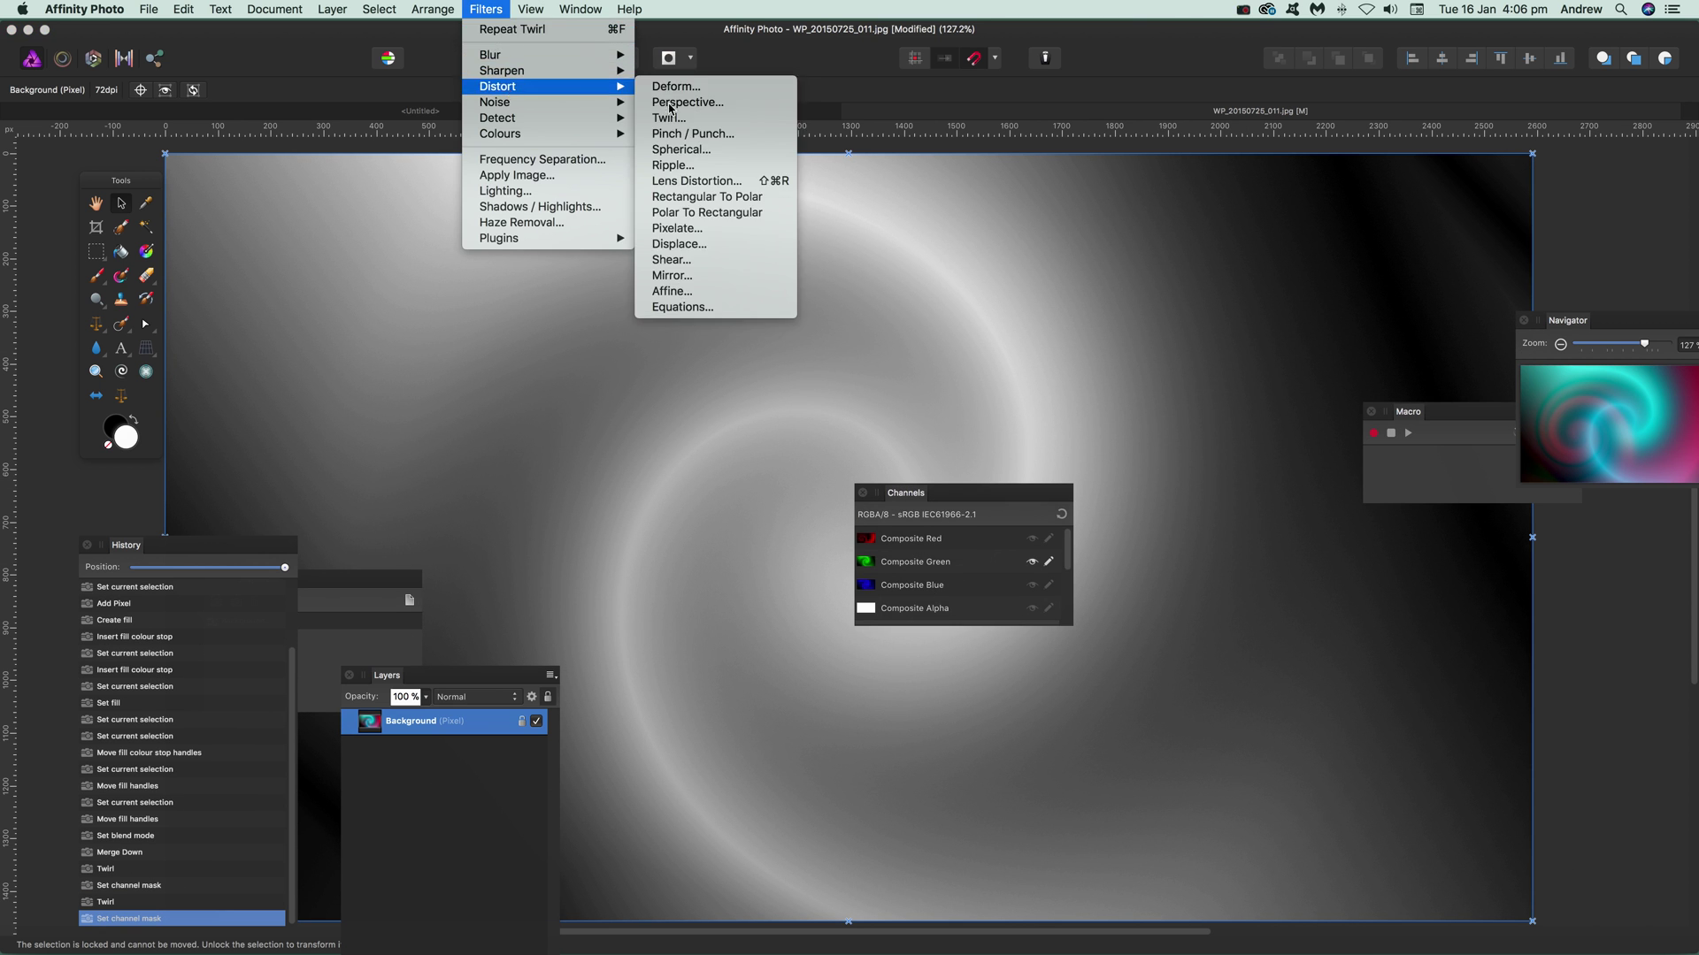
left_click(659, 119)
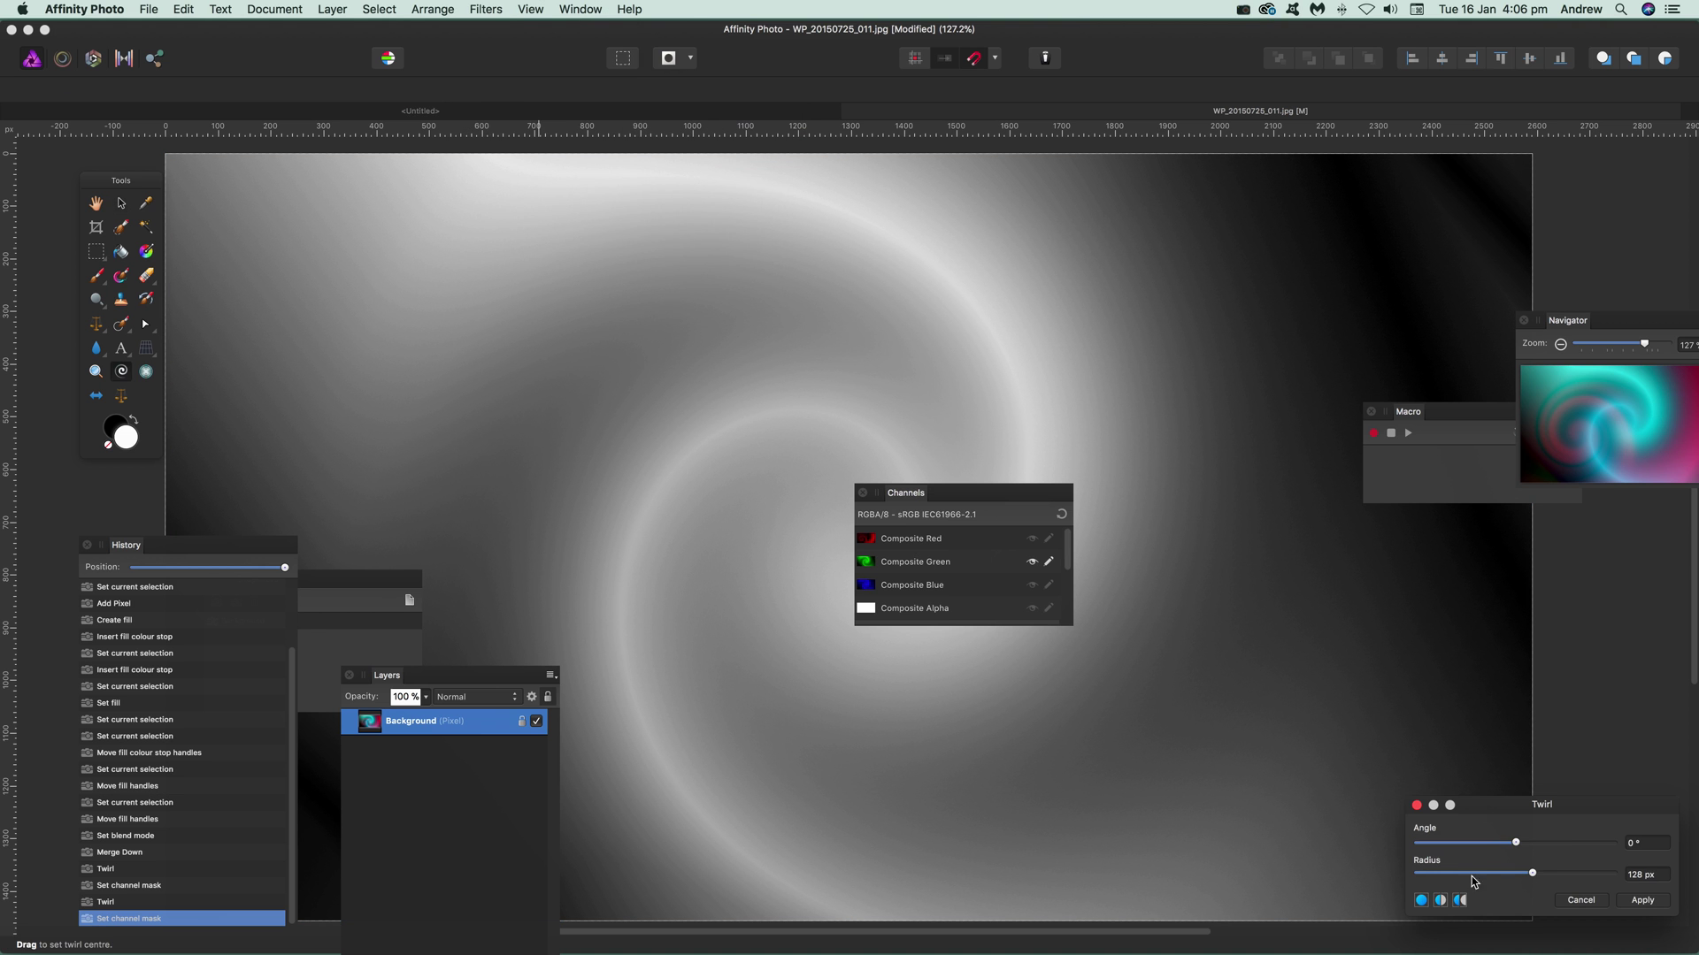
left_click(1574, 842)
left_click(1595, 874)
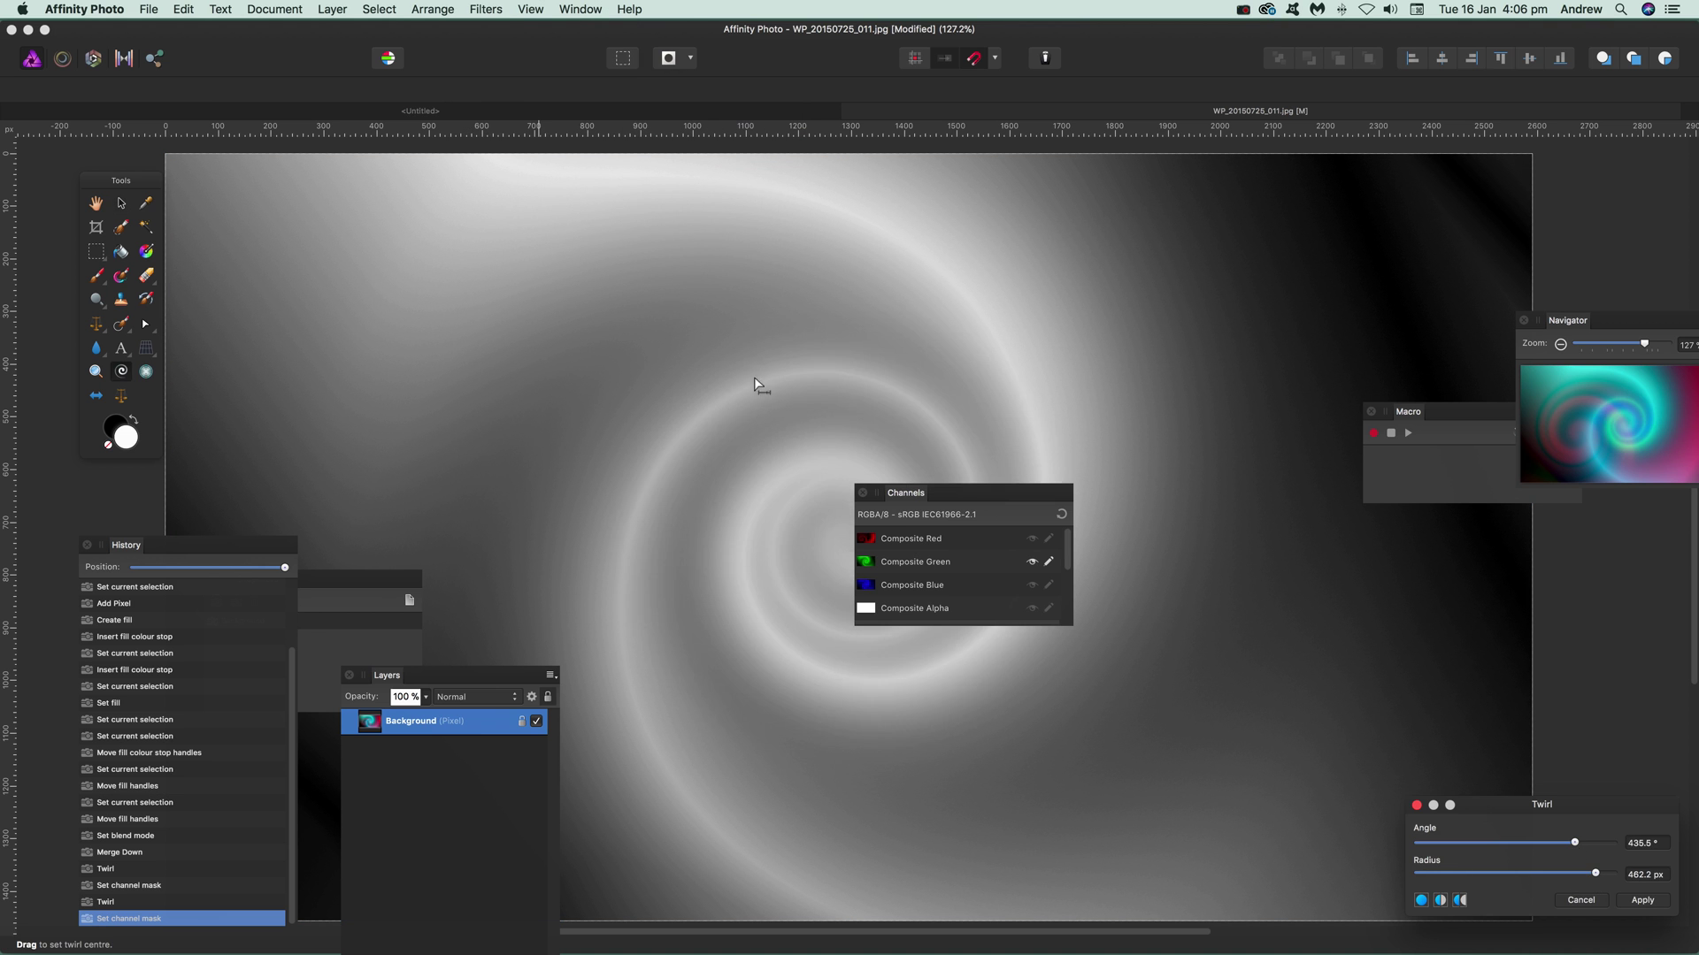
left_click_drag(753, 377, 1203, 364)
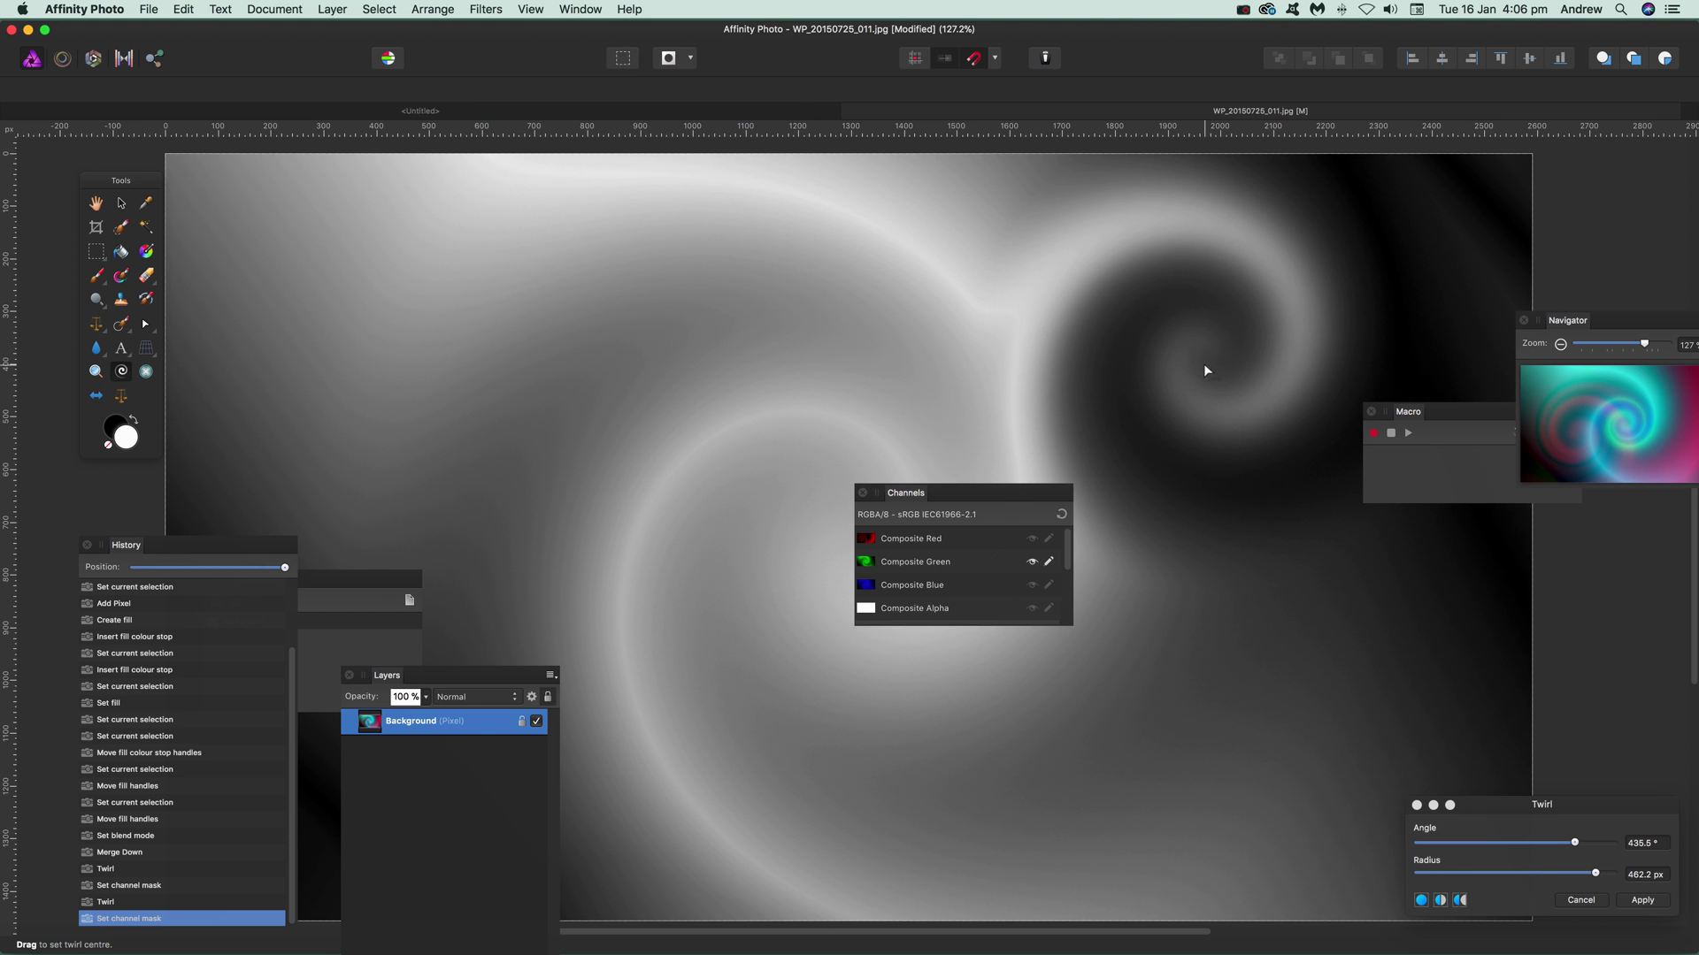
left_click(1641, 901)
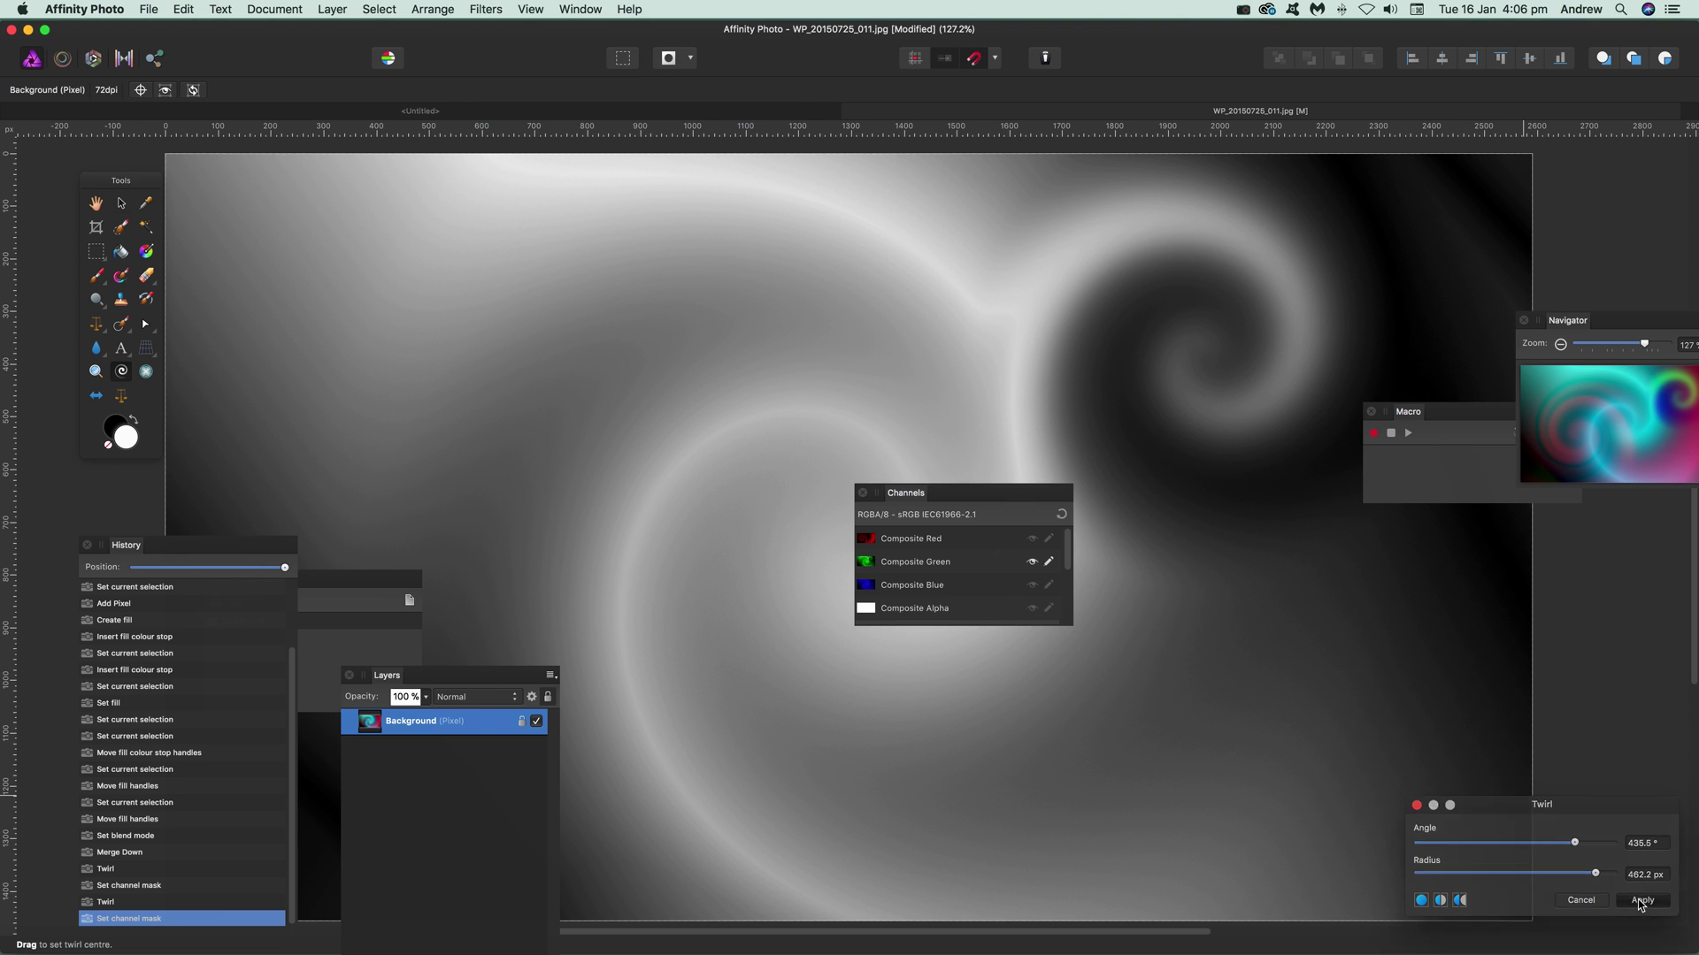
Show all channels again, move the Channels panel aside, and revert to Merge Down
left_click(1061, 514)
left_click_drag(927, 505, 1239, 651)
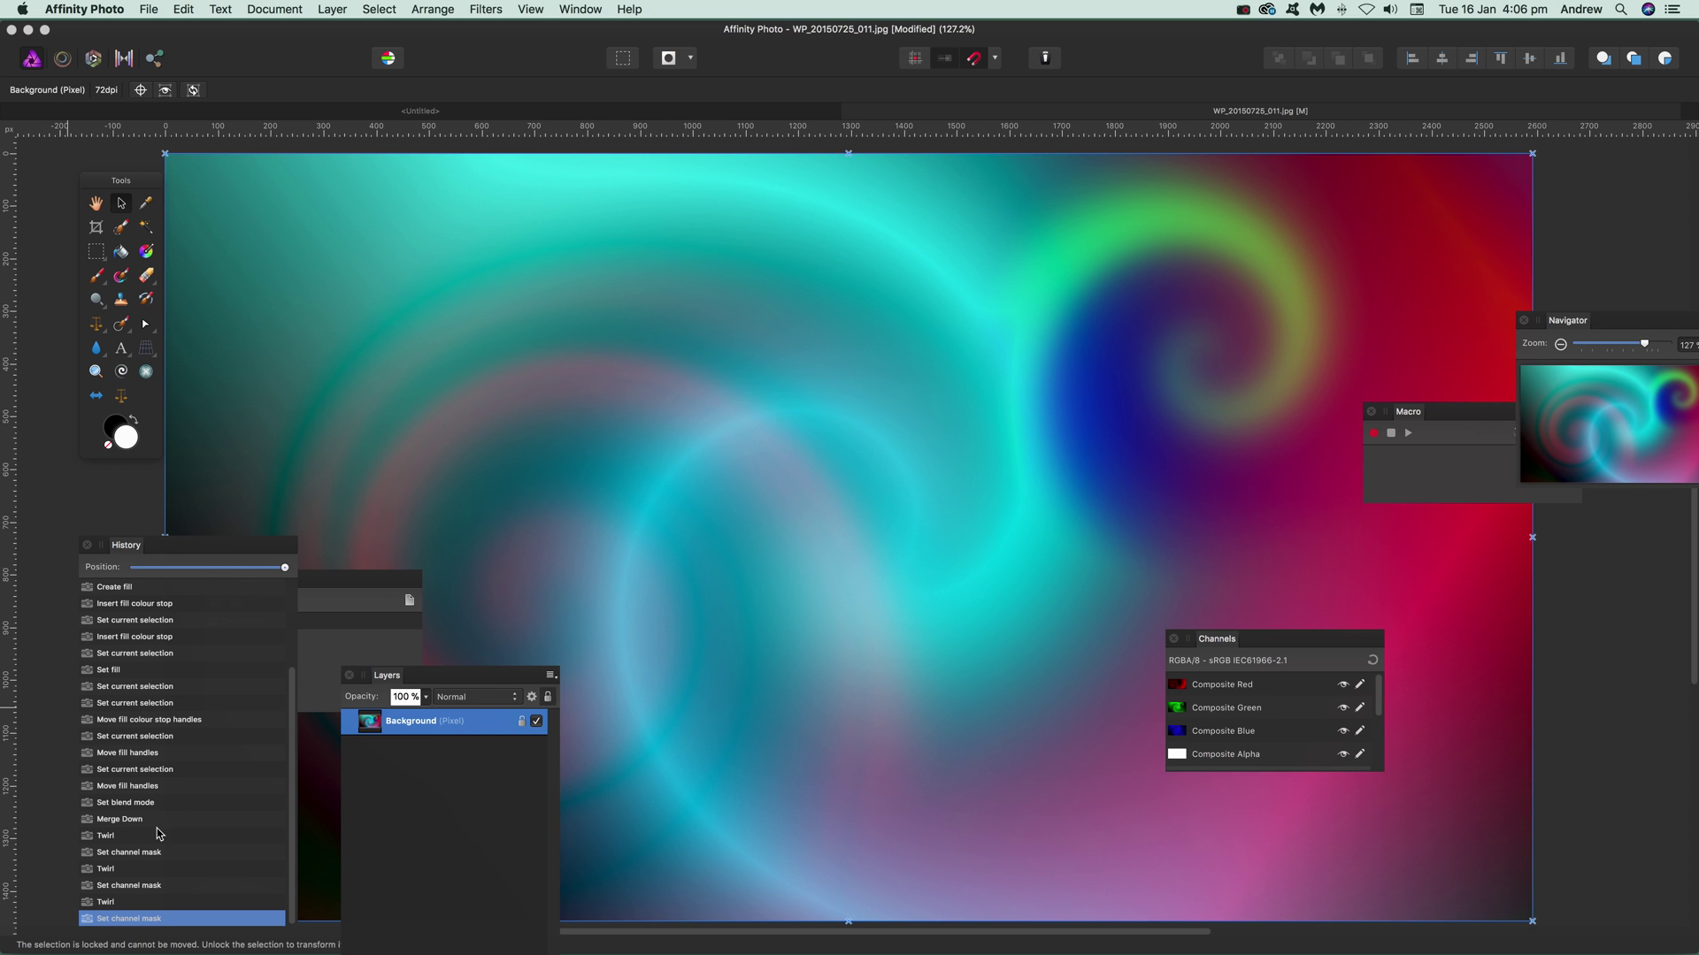
left_click(121, 821)
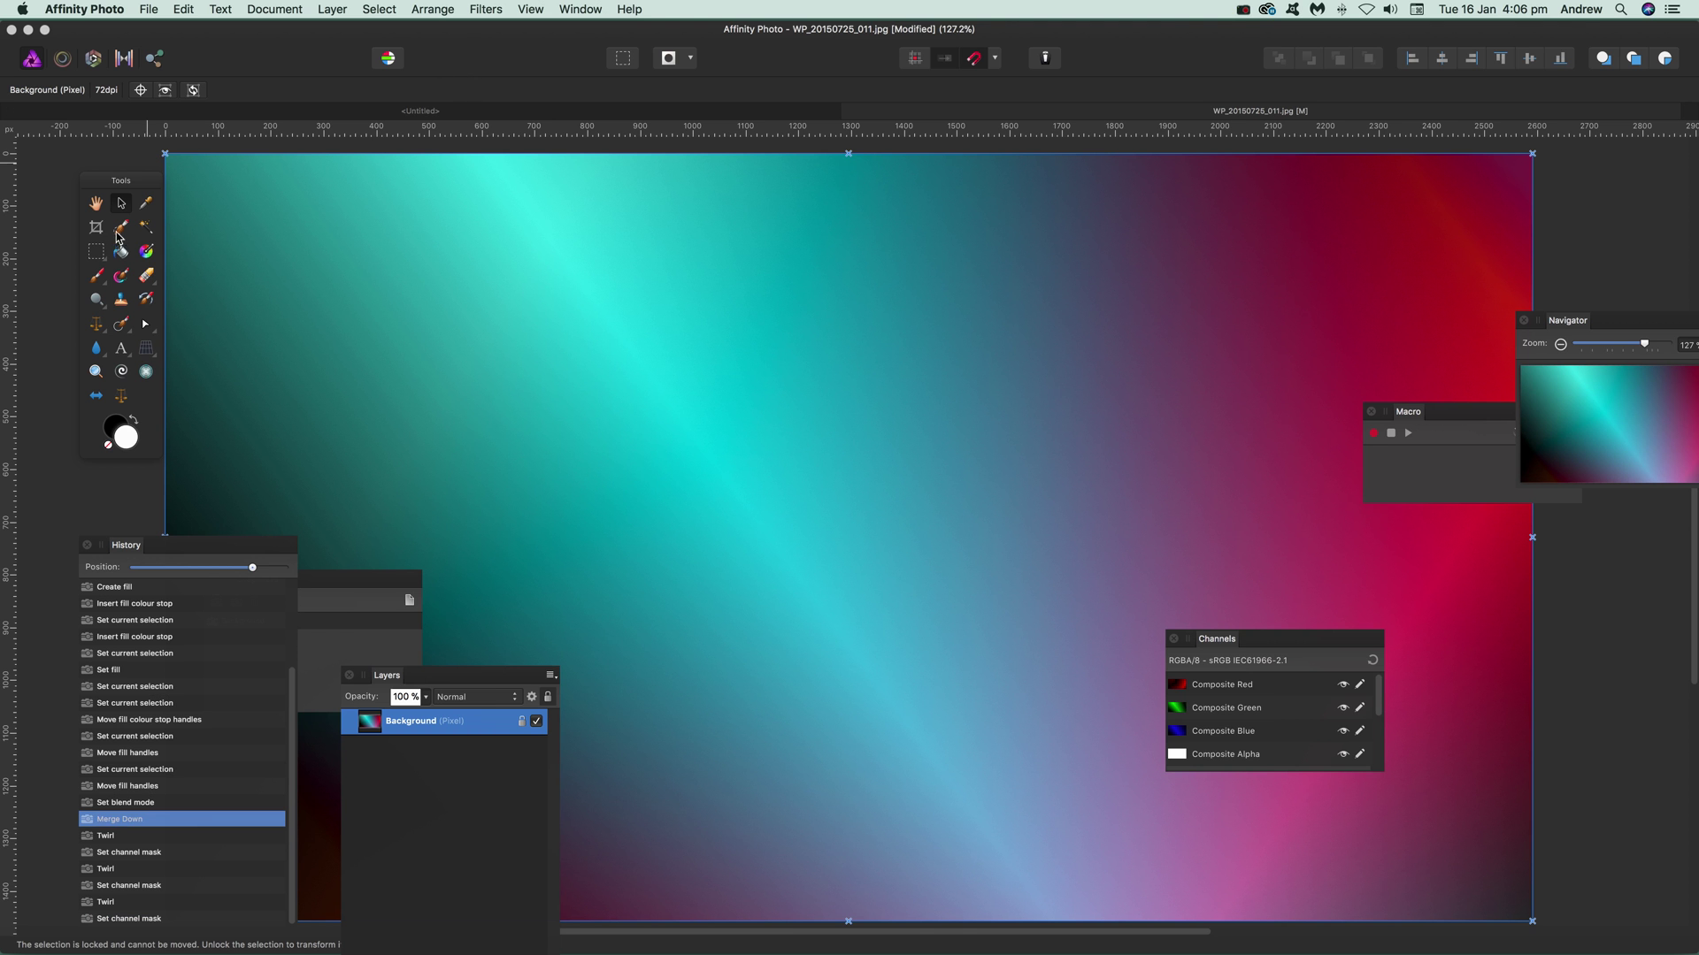
Draw a rectangular marquee selection over the right side of the gradient
left_click(96, 252)
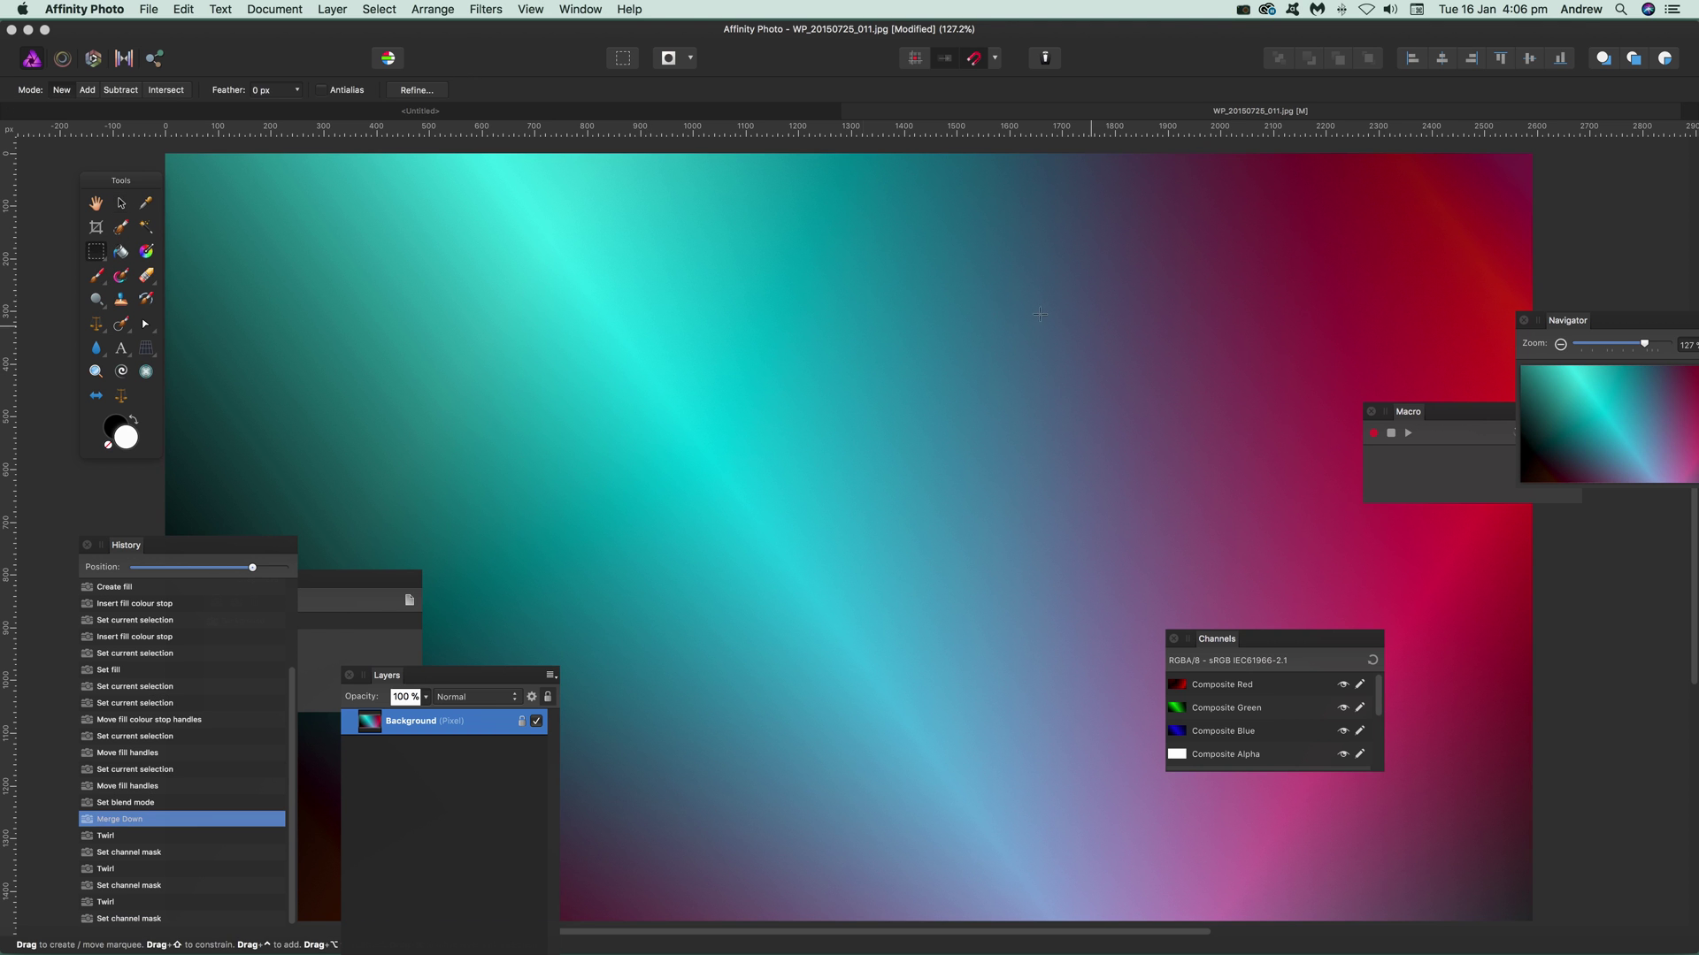
left_click_drag(938, 231, 1308, 599)
left_click_drag(1481, 843, 1480, 847)
Twirl the selected area at 720° and 1024 px radius, centred toward its lower right
left_click(483, 10)
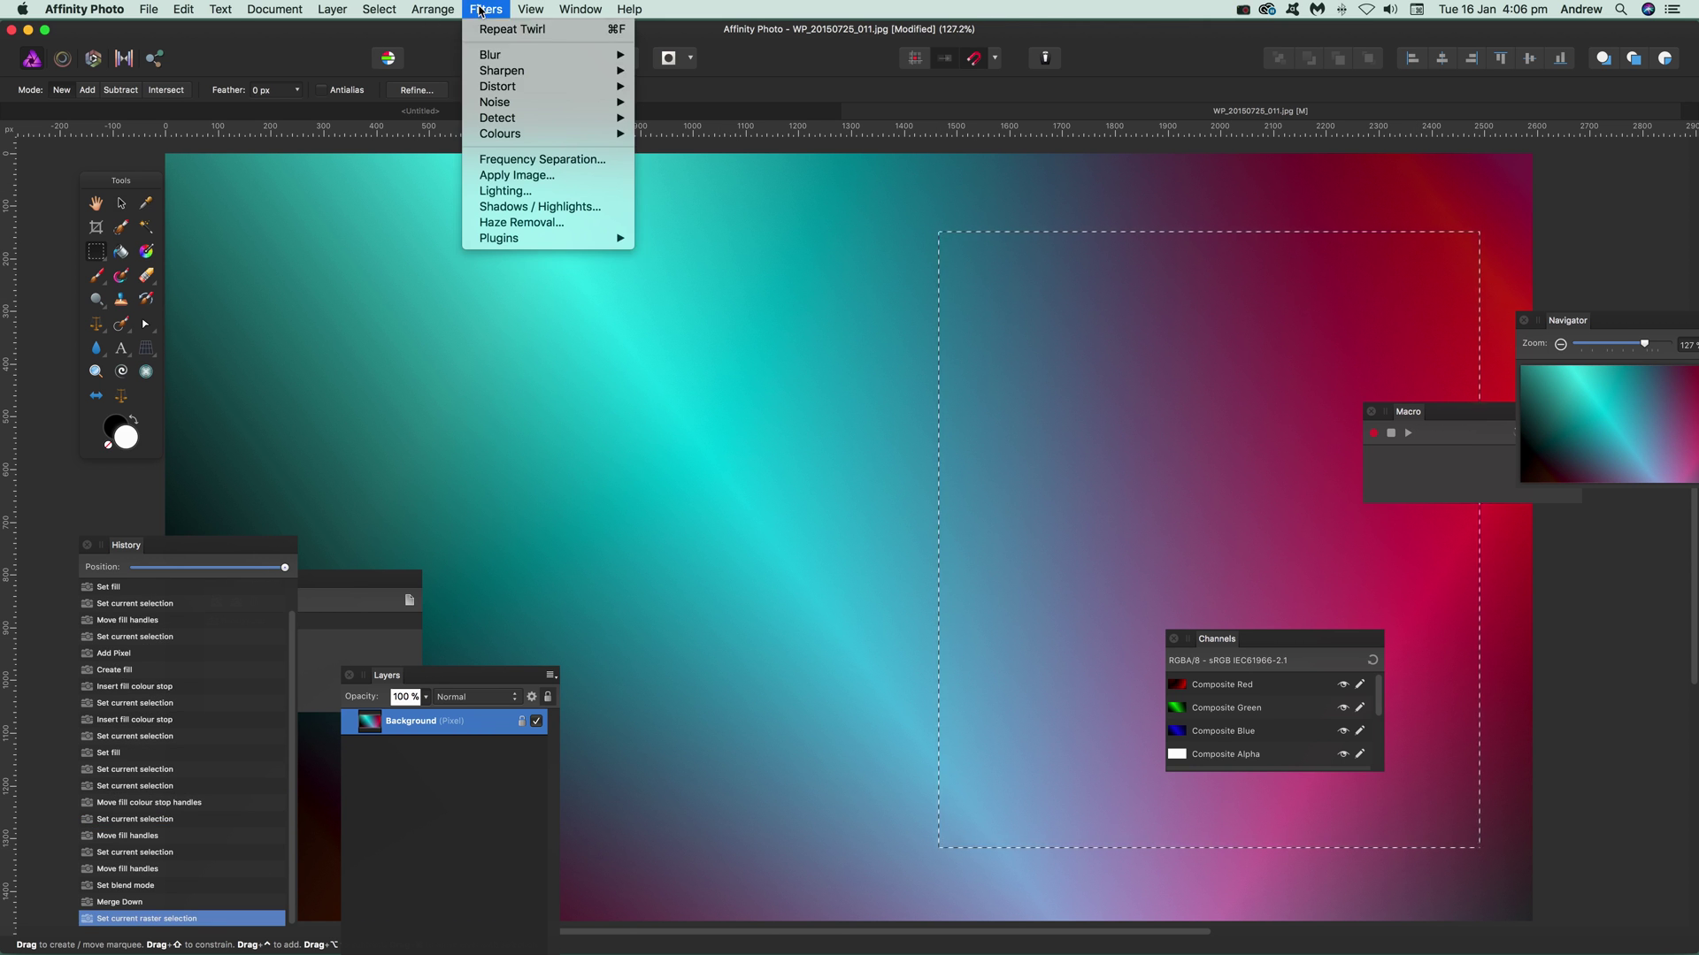
mouse_move(512, 87)
left_click(778, 117)
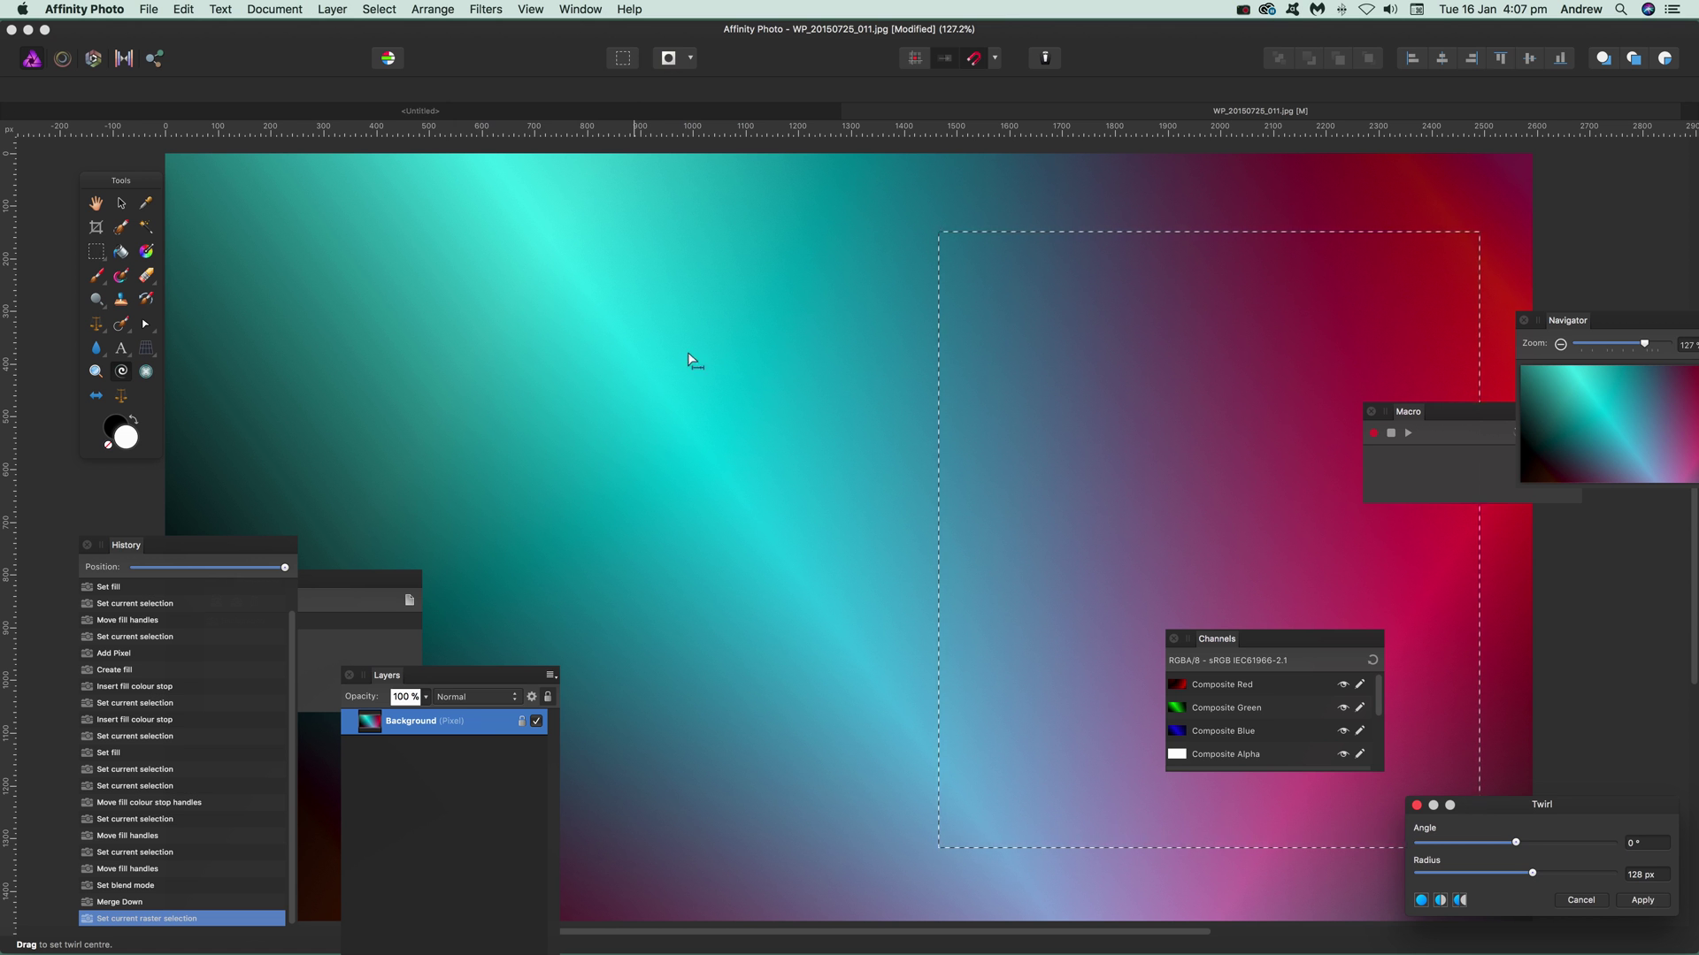
left_click_drag(1563, 844, 1592, 873)
left_click_drag(1069, 504, 821, 294)
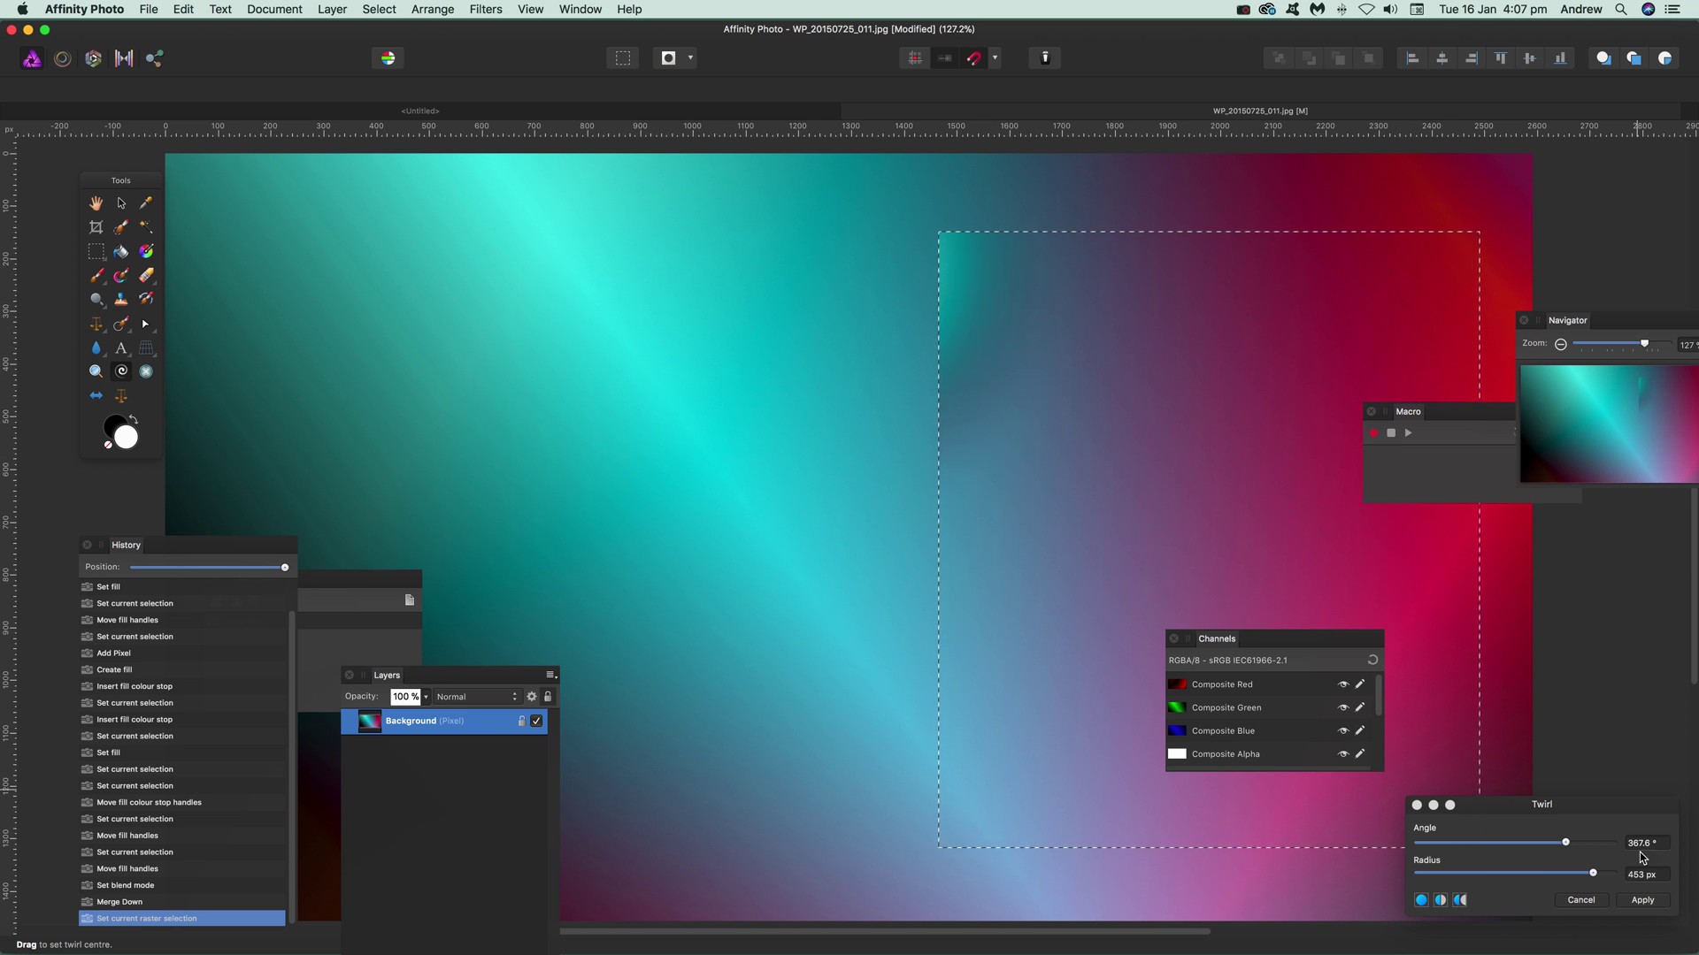
left_click_drag(1565, 842, 1628, 873)
left_click_drag(1050, 433, 1403, 572)
left_click(1651, 906)
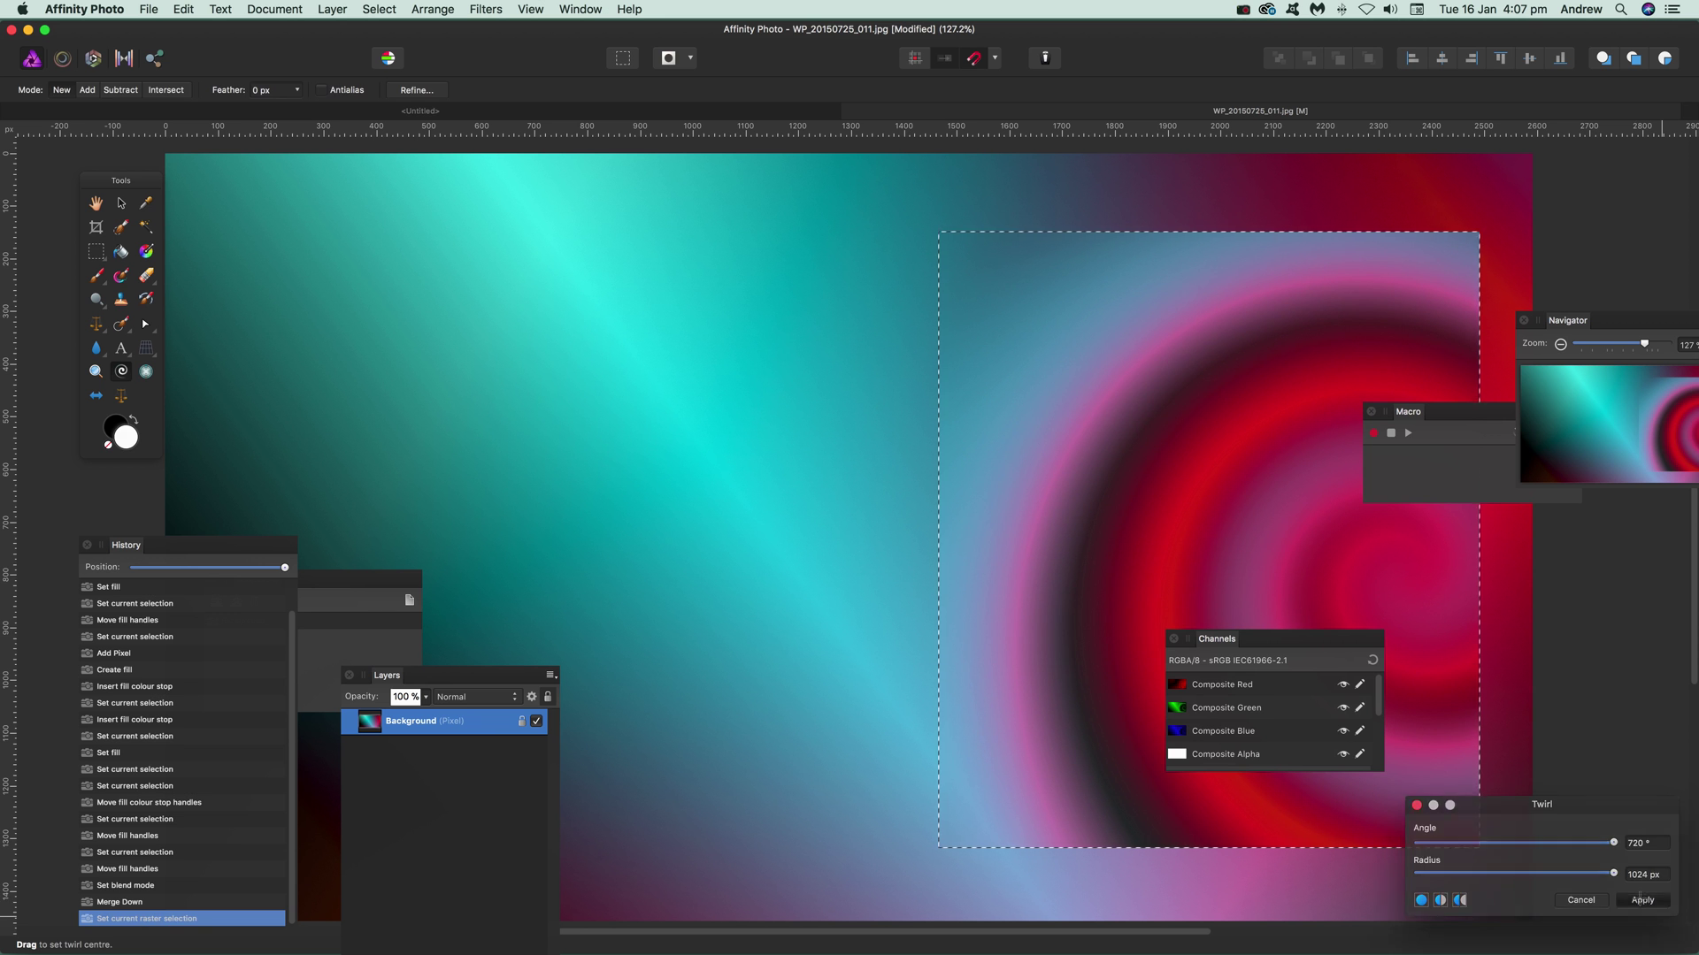
Select a rectangle across the middle and repeat the last twirl on it
left_click_drag(592, 230, 1196, 581)
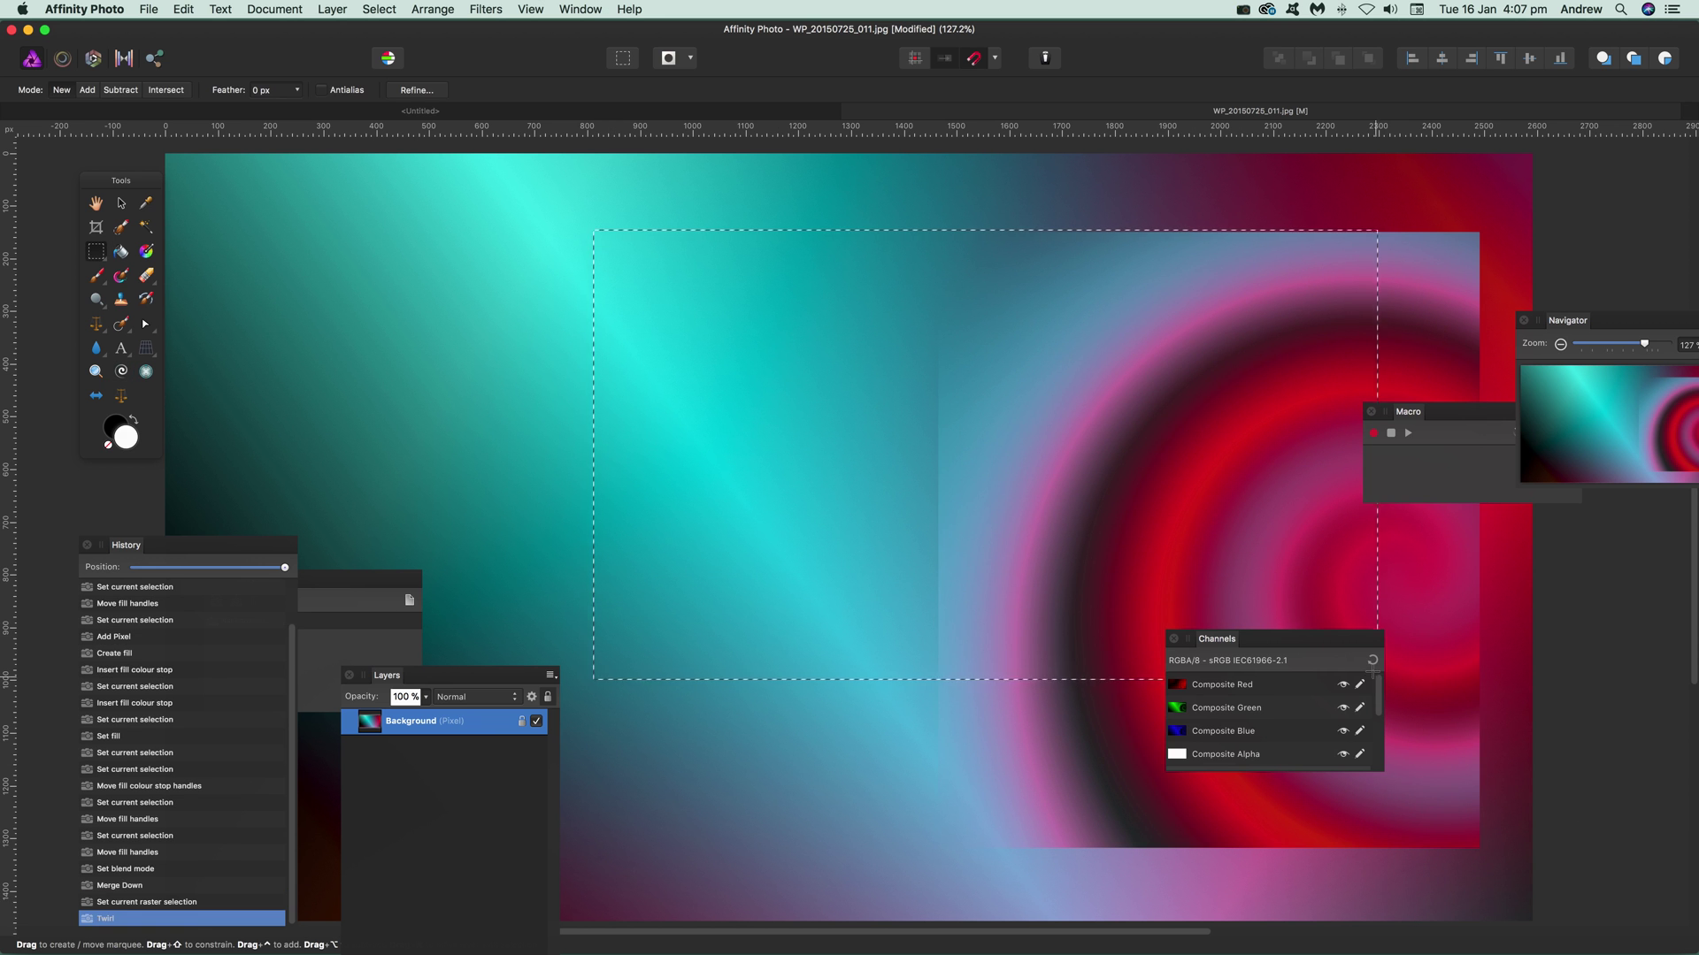
left_click_drag(1372, 670, 1372, 666)
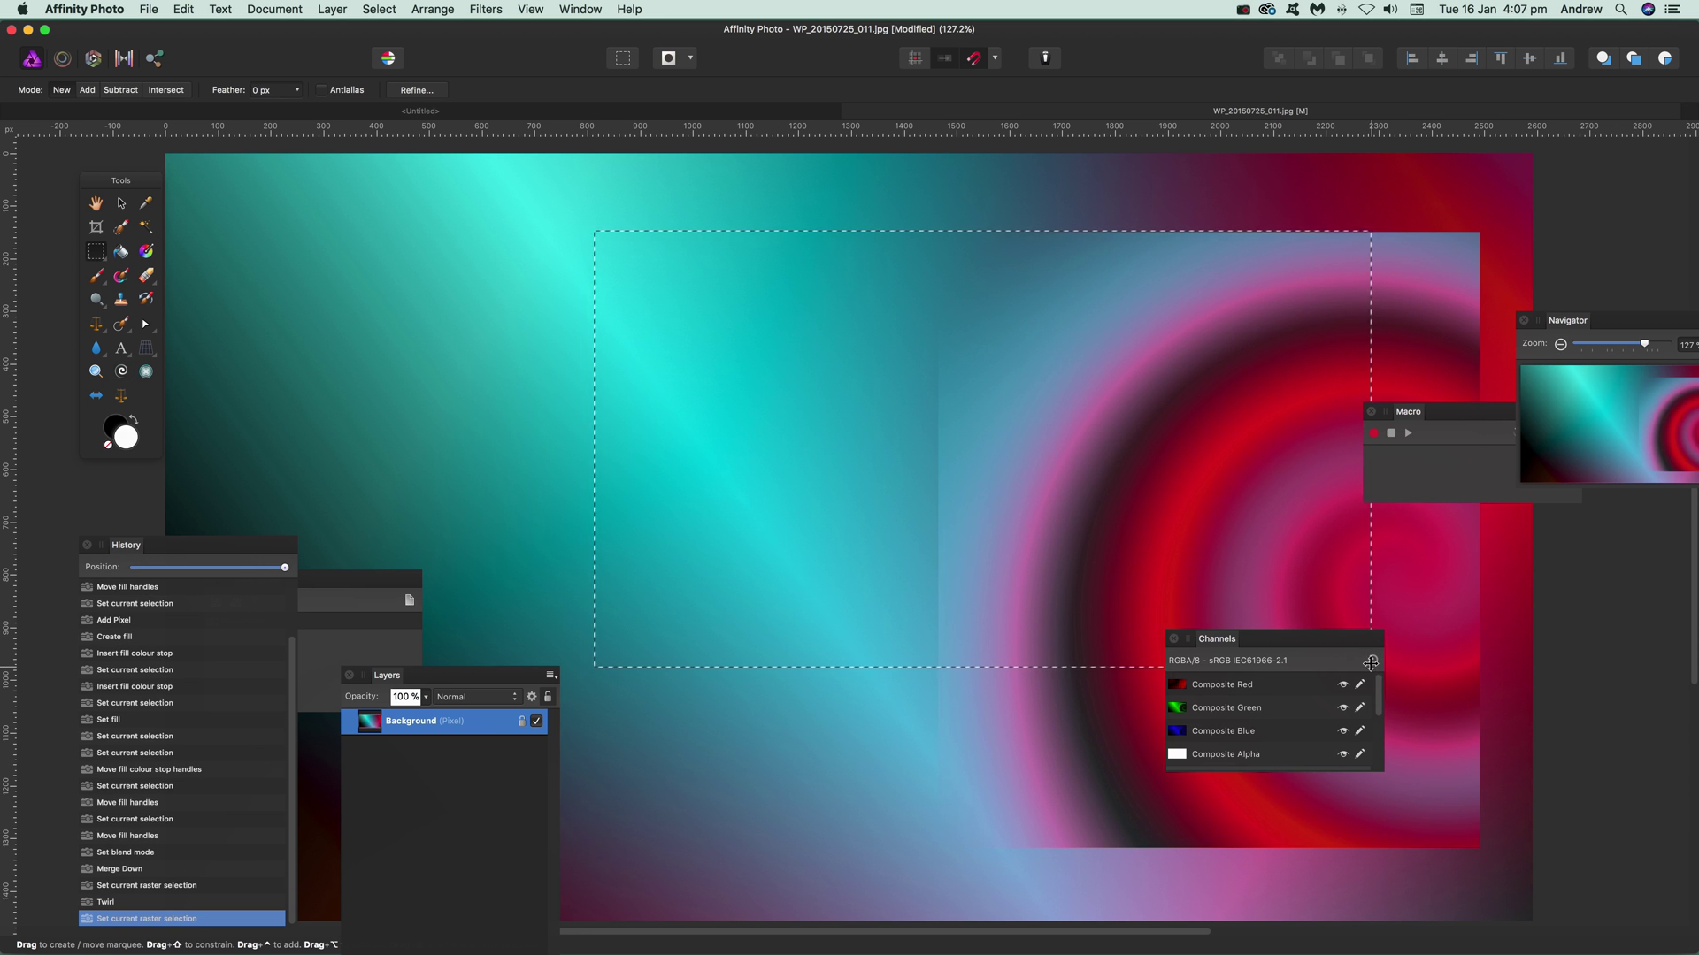
left_click(485, 8)
left_click(493, 25)
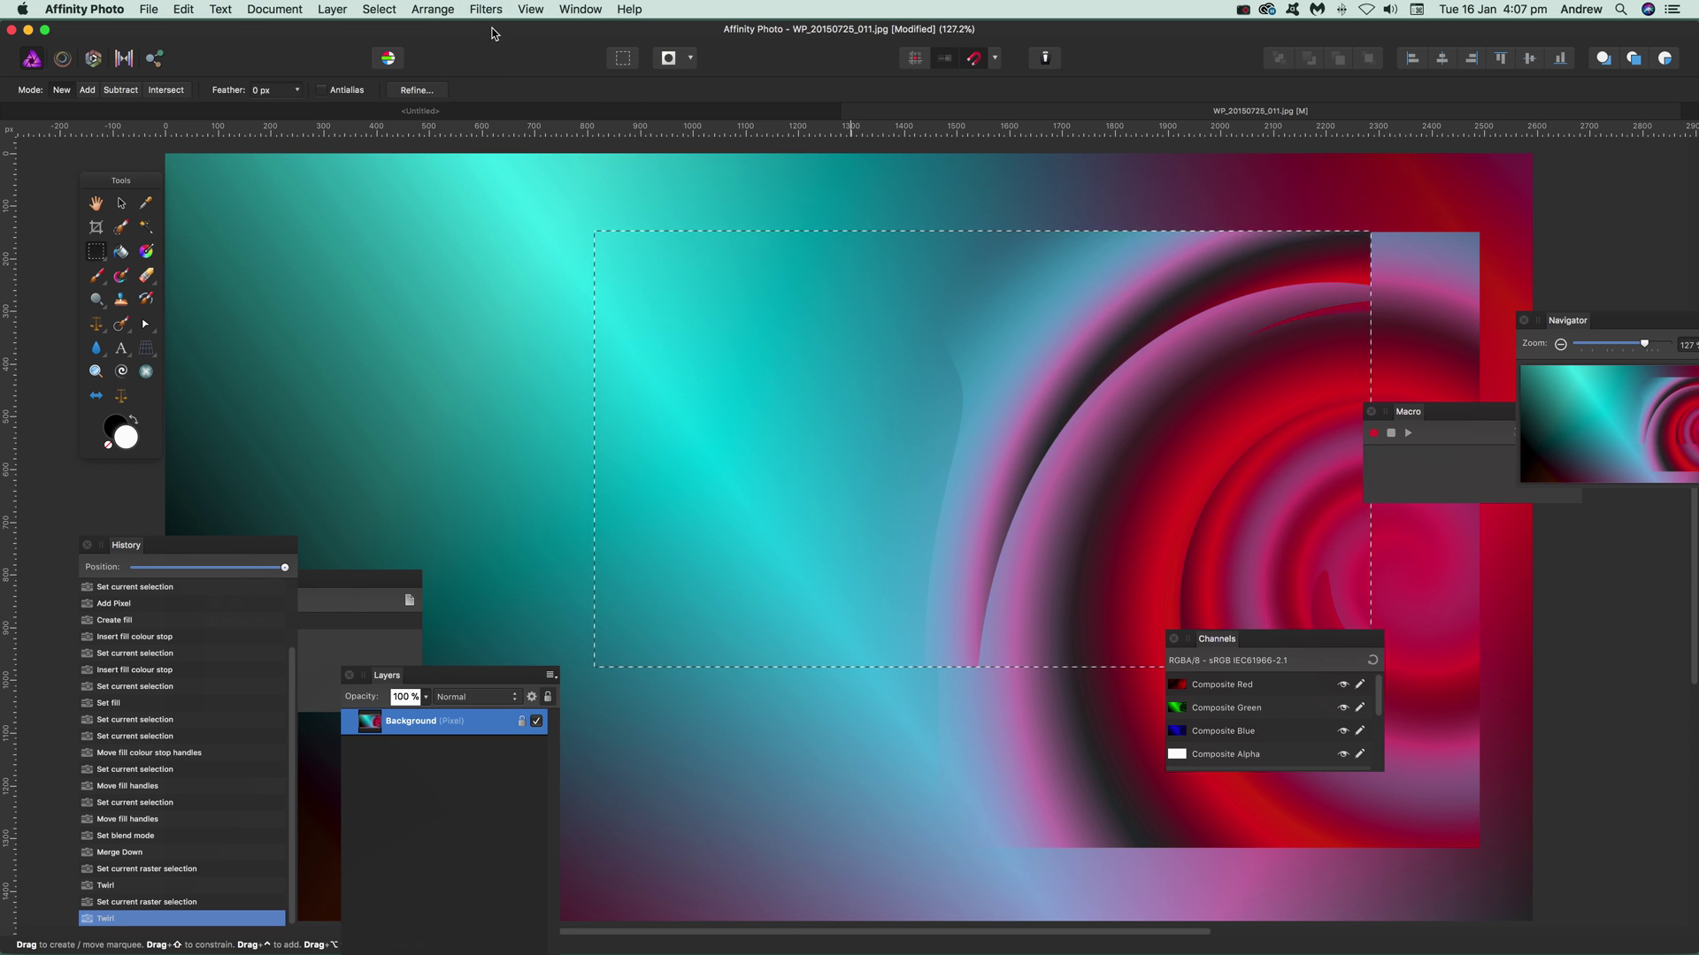
Apply a Twirl of about 391° and 485 px radius to the middle selection
left_click(485, 9)
mouse_move(509, 97)
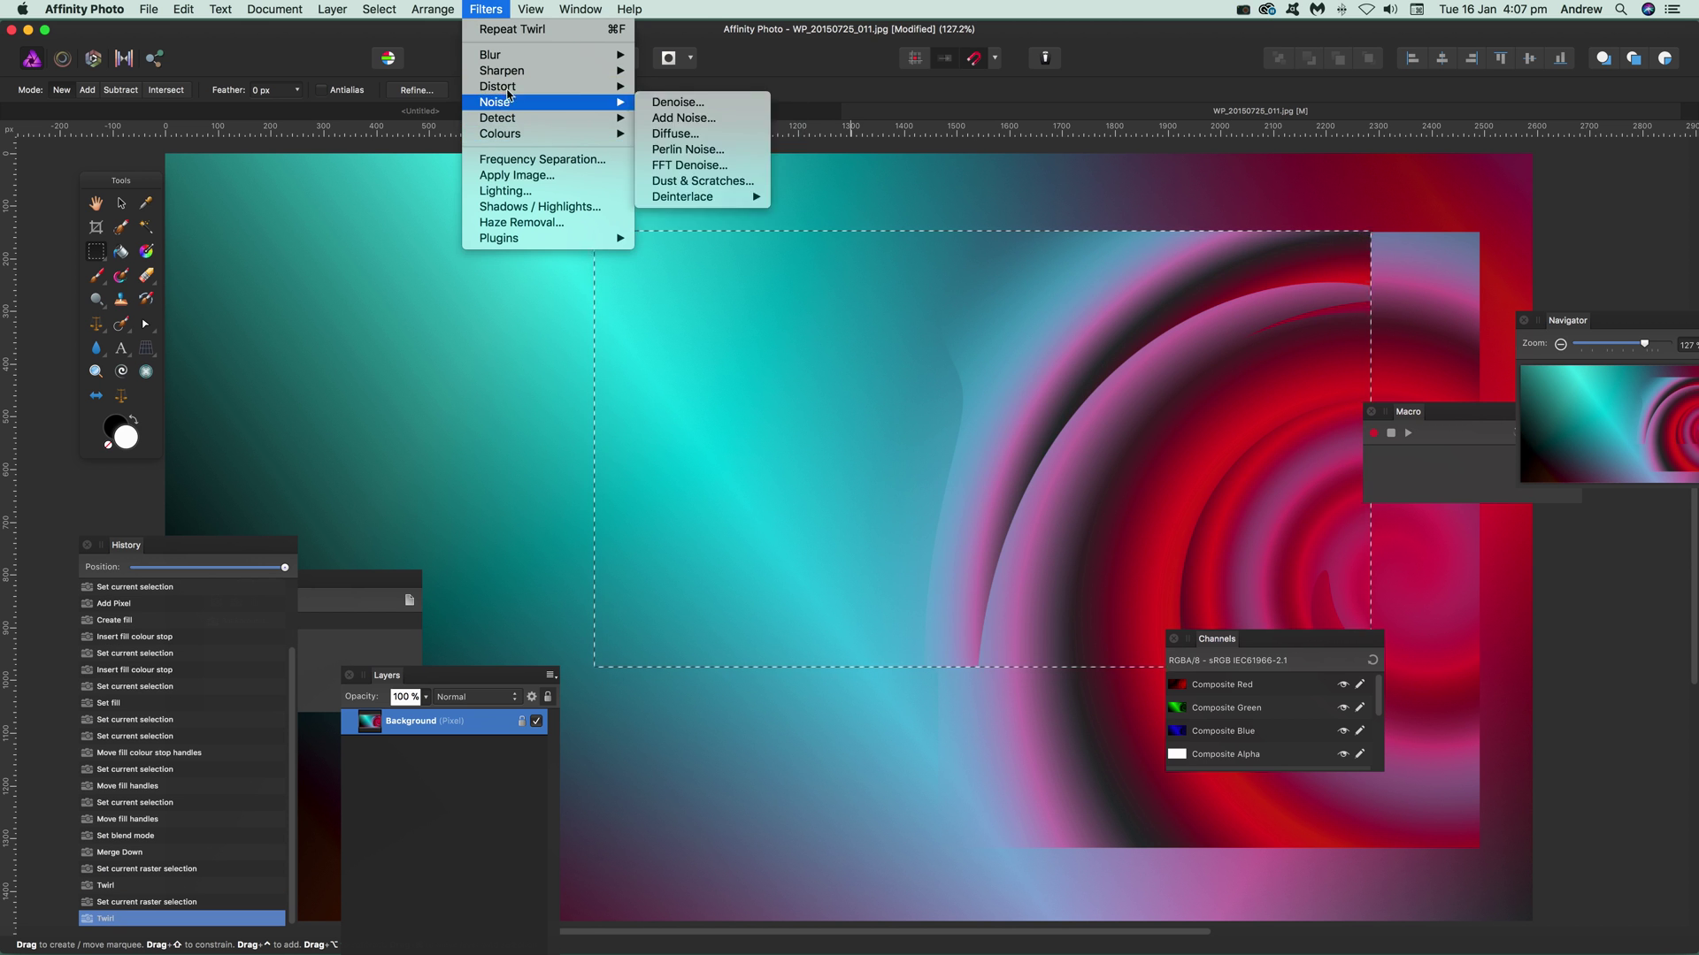
left_click(677, 120)
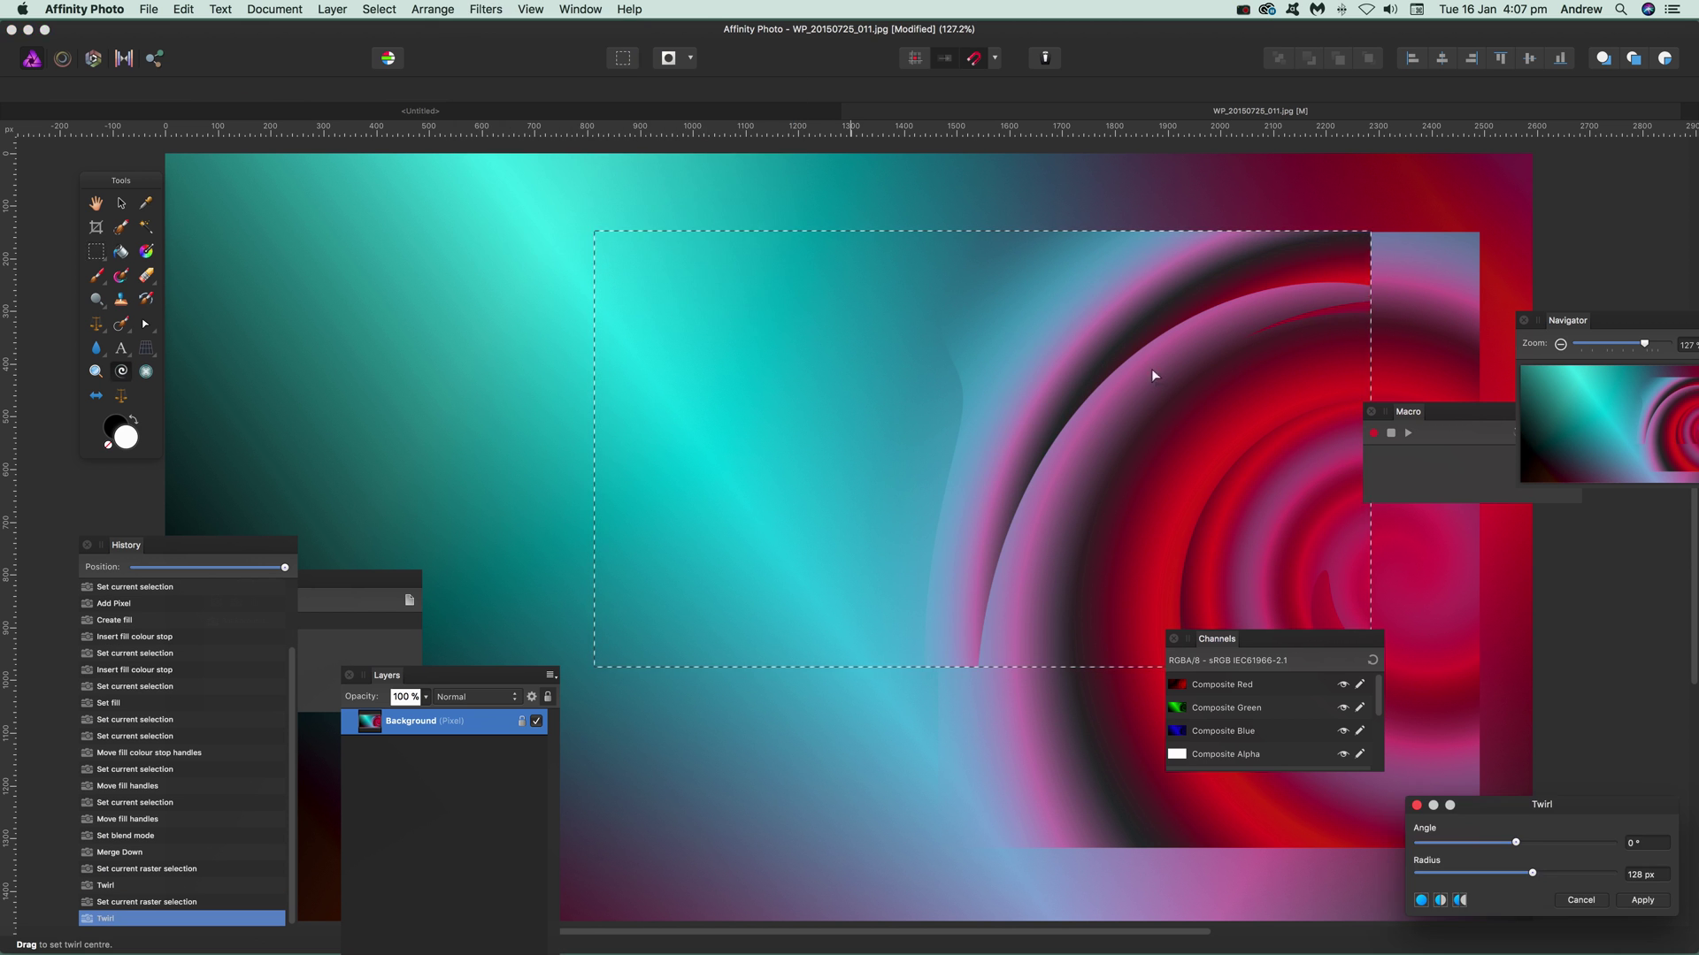
left_click(973, 539)
left_click_drag(1516, 842, 1601, 879)
left_click_drag(1118, 523, 1149, 334)
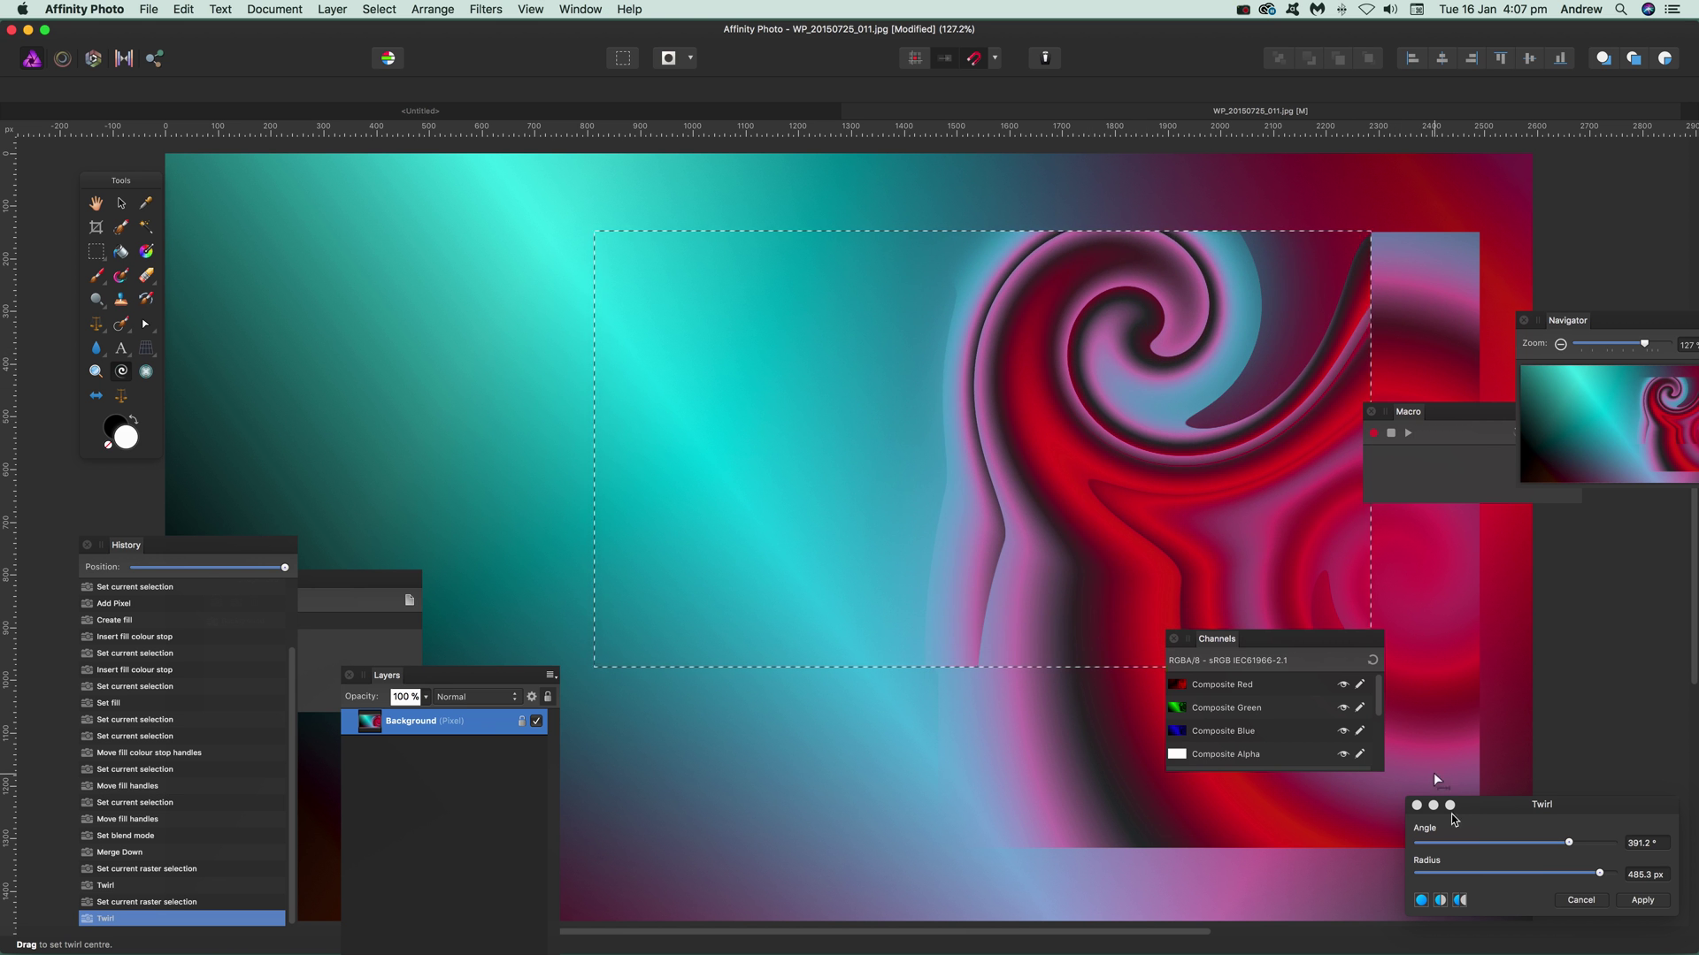
left_click(1642, 900)
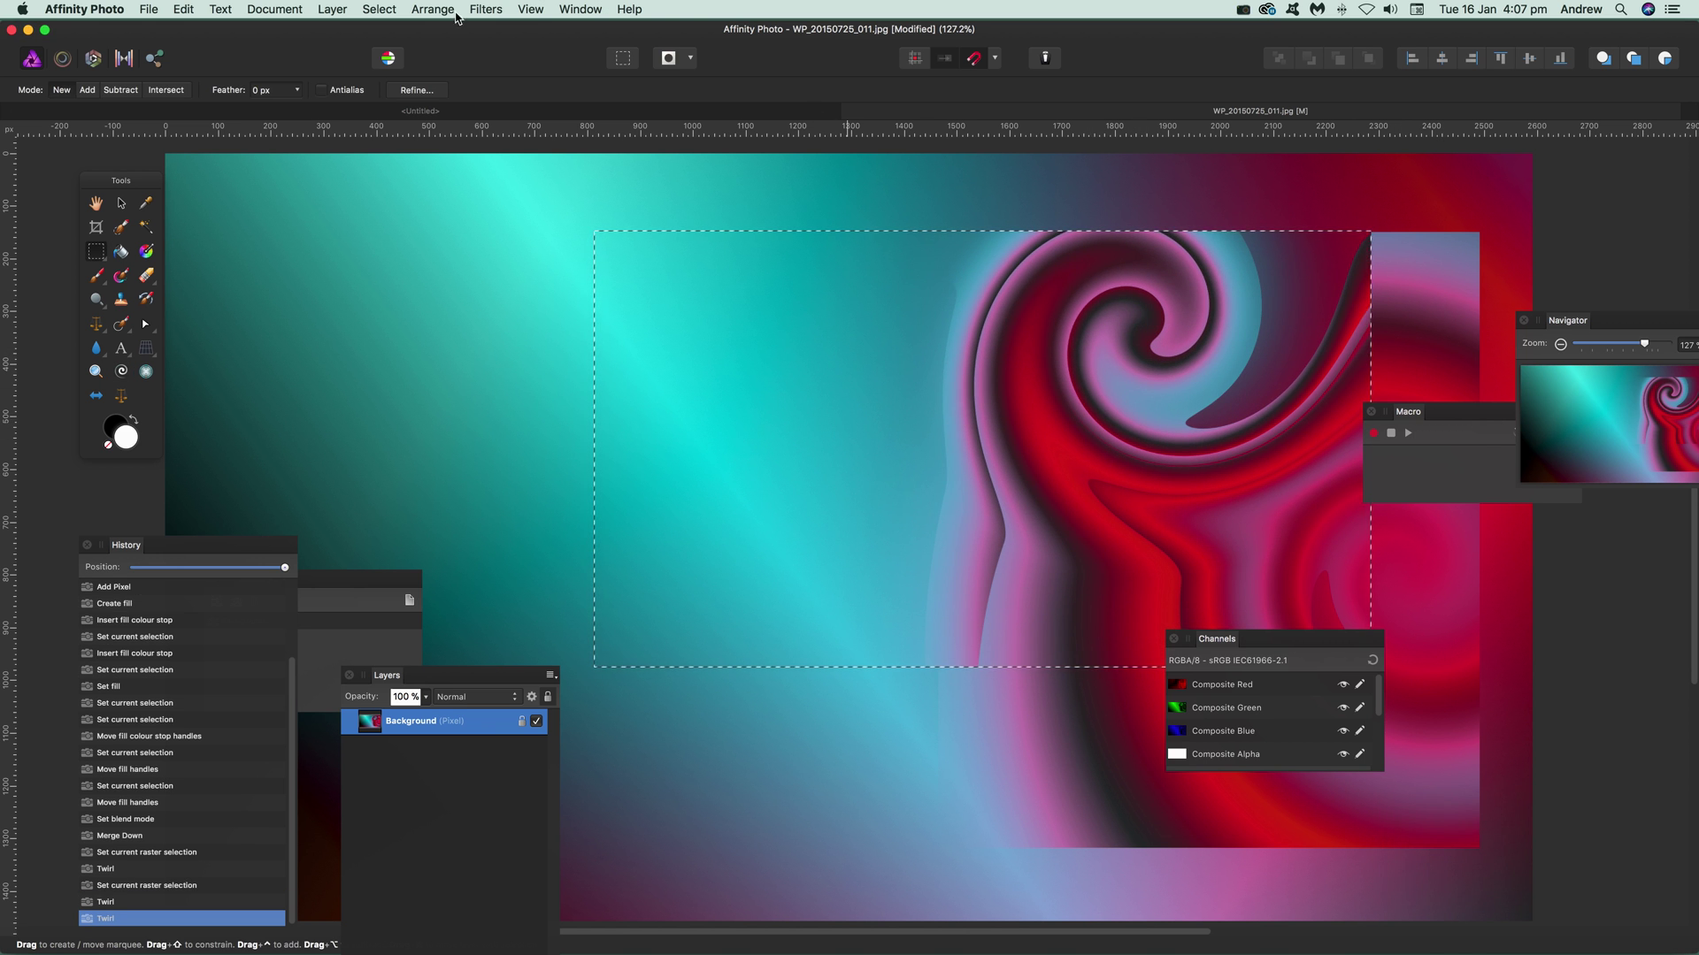
Deselect and step back in History to before the twirls
left_click(388, 12)
left_click(396, 45)
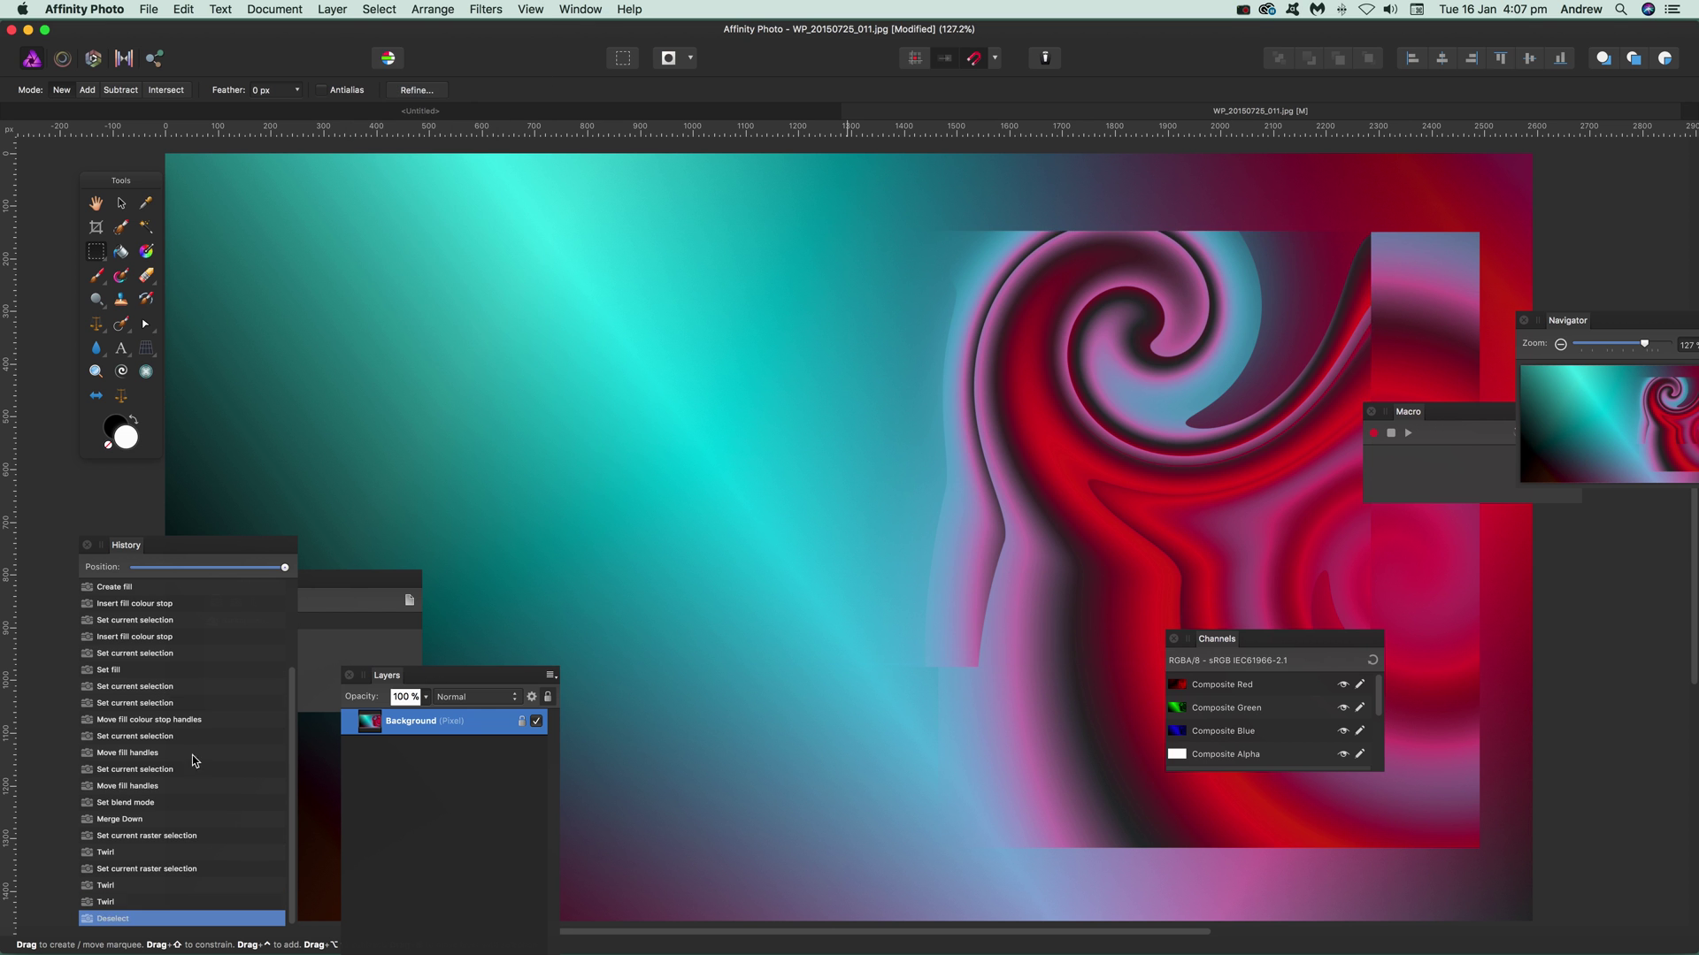
left_click(133, 821)
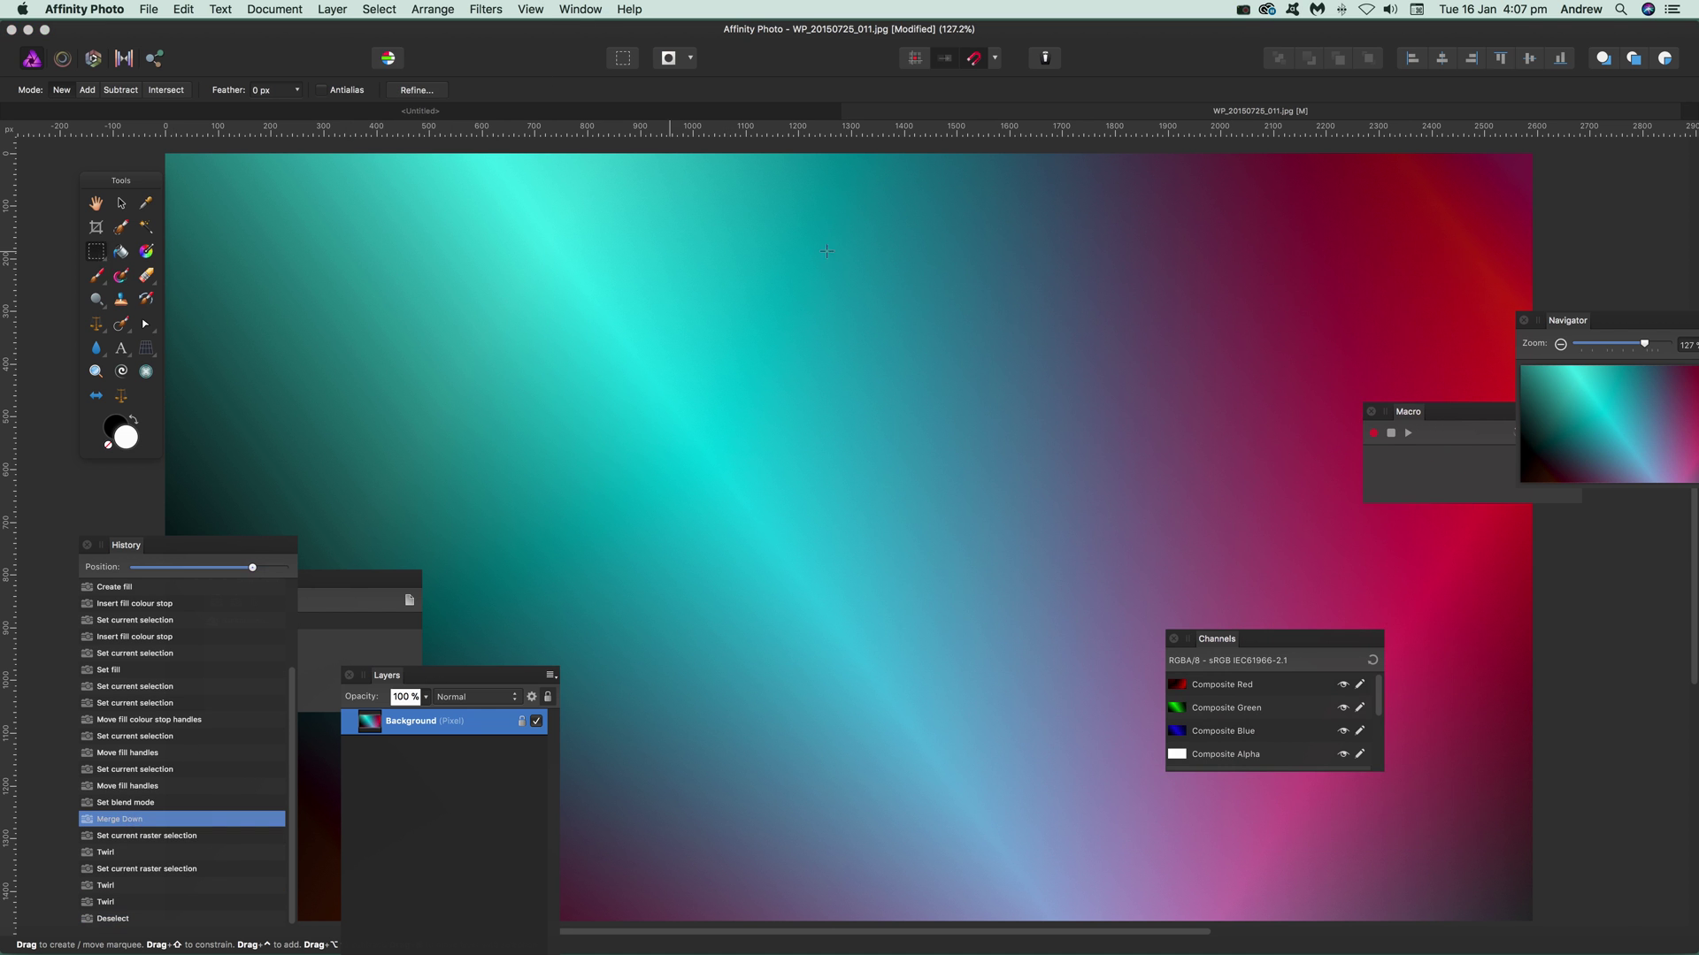
Copy a rectangle from the gradient's right side, paste it as a new layer, and deselect
left_click_drag(1394, 683, 1449, 817)
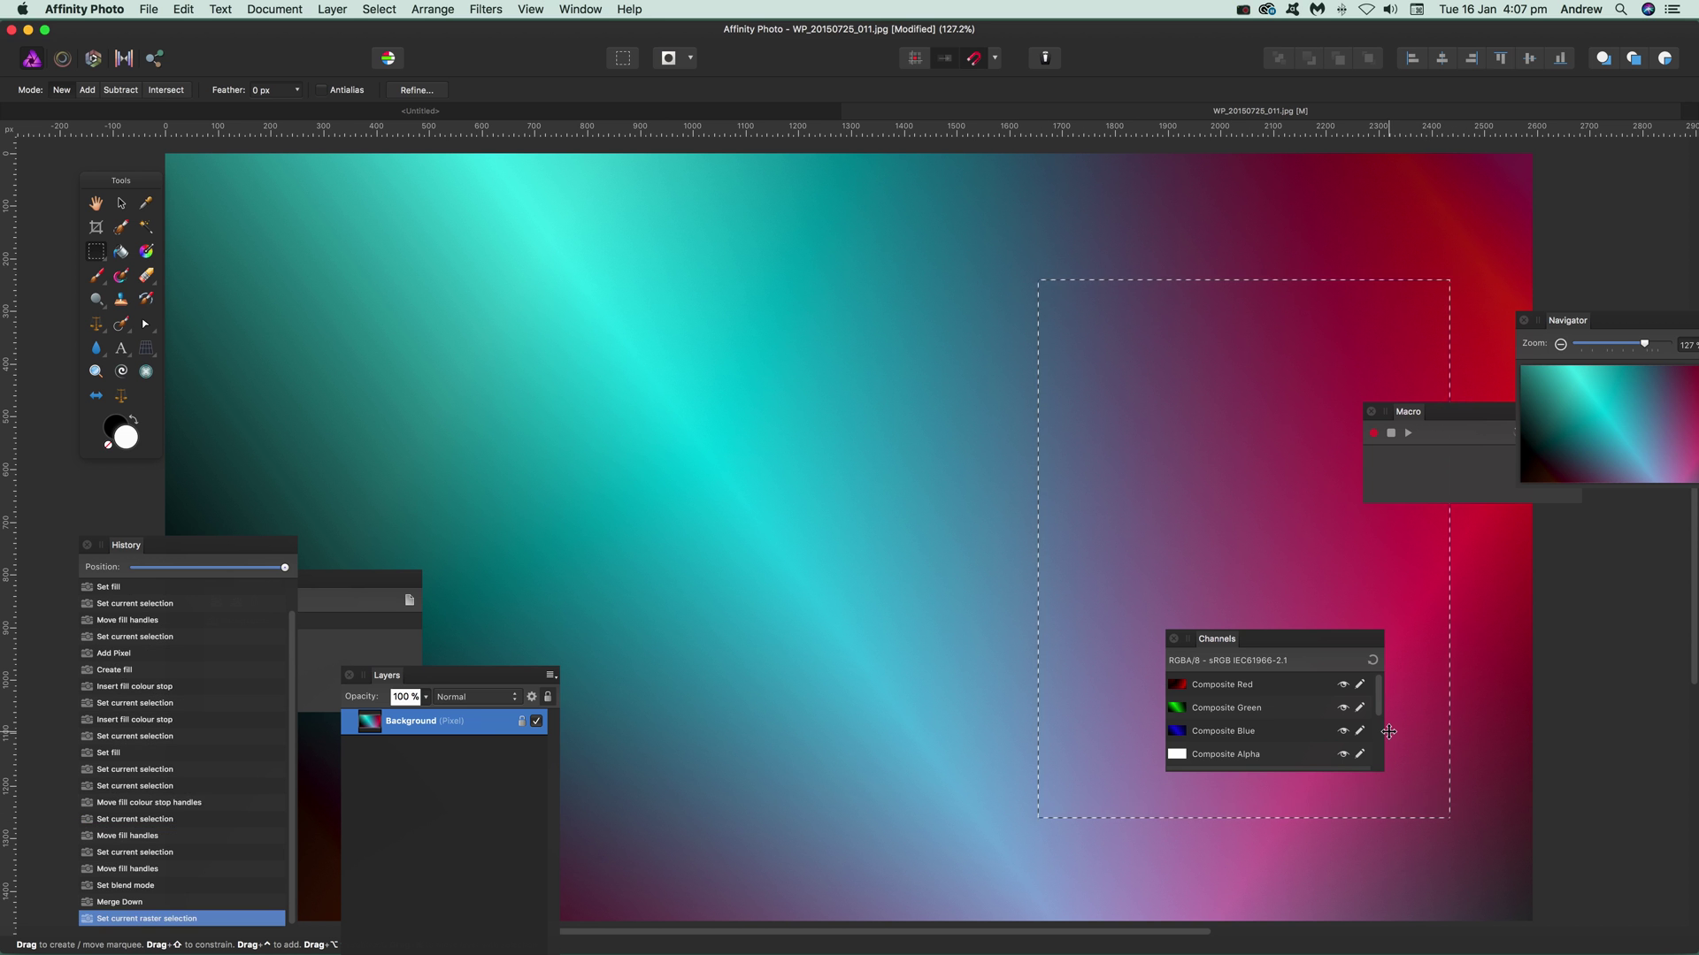
key("super+c")
key("super+v")
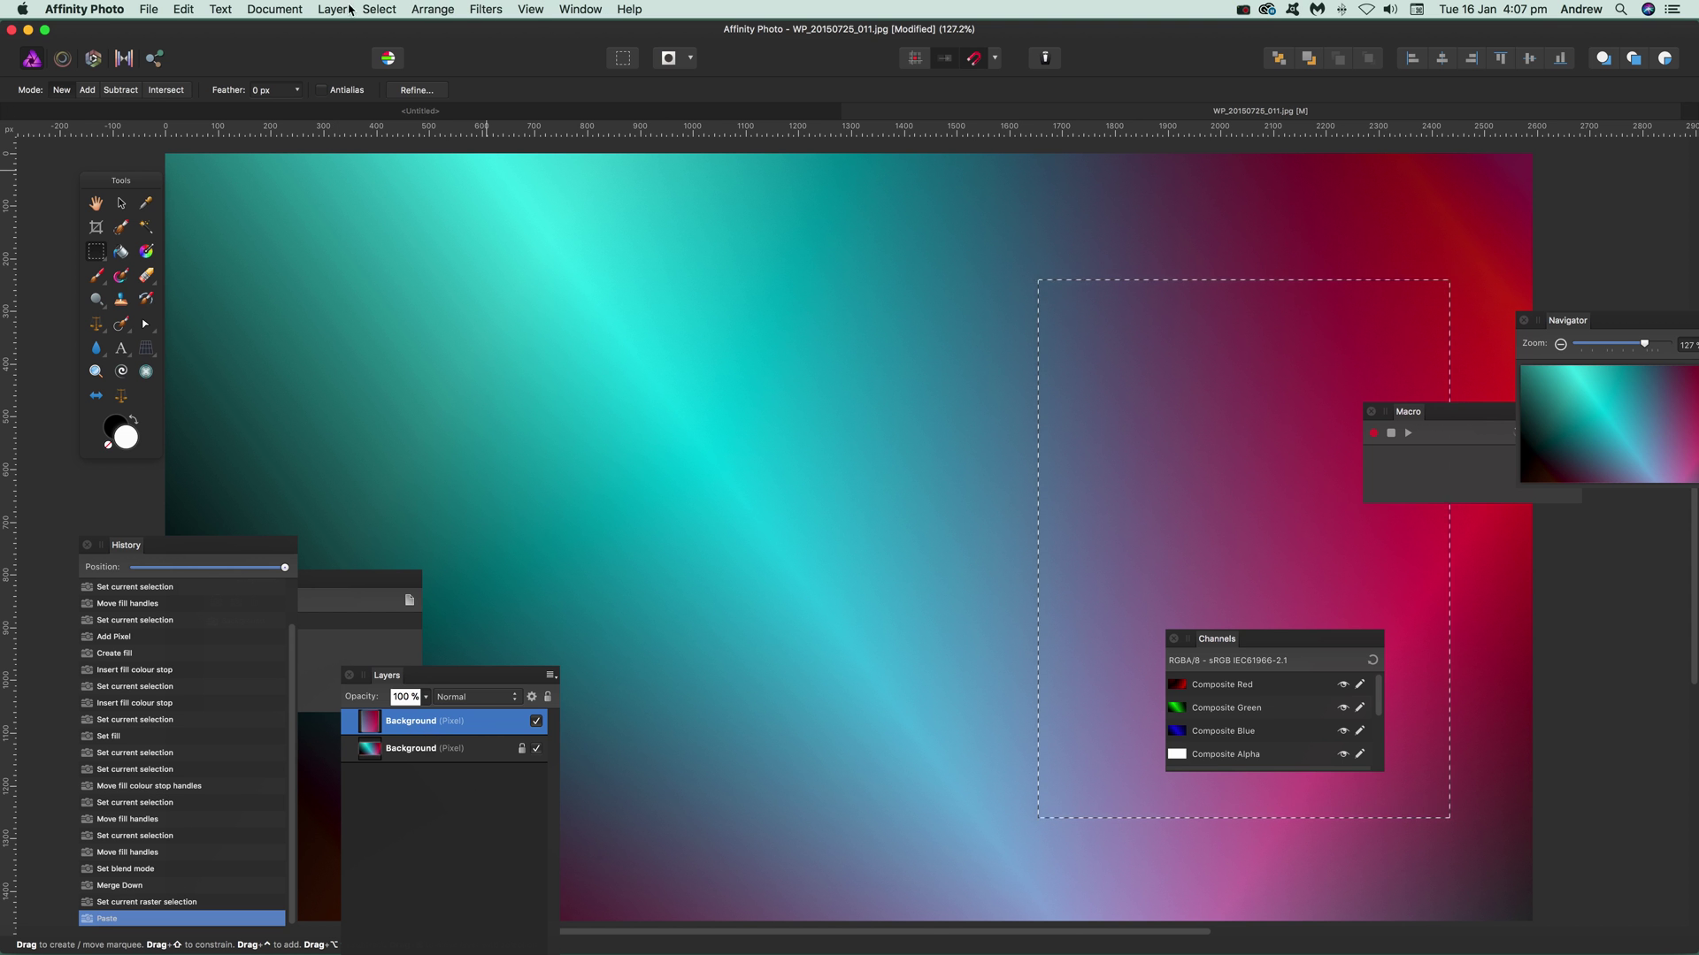
left_click(379, 9)
left_click(389, 45)
Twirl the pasted piece at 397.9° and 458.2 px radius
left_click(490, 8)
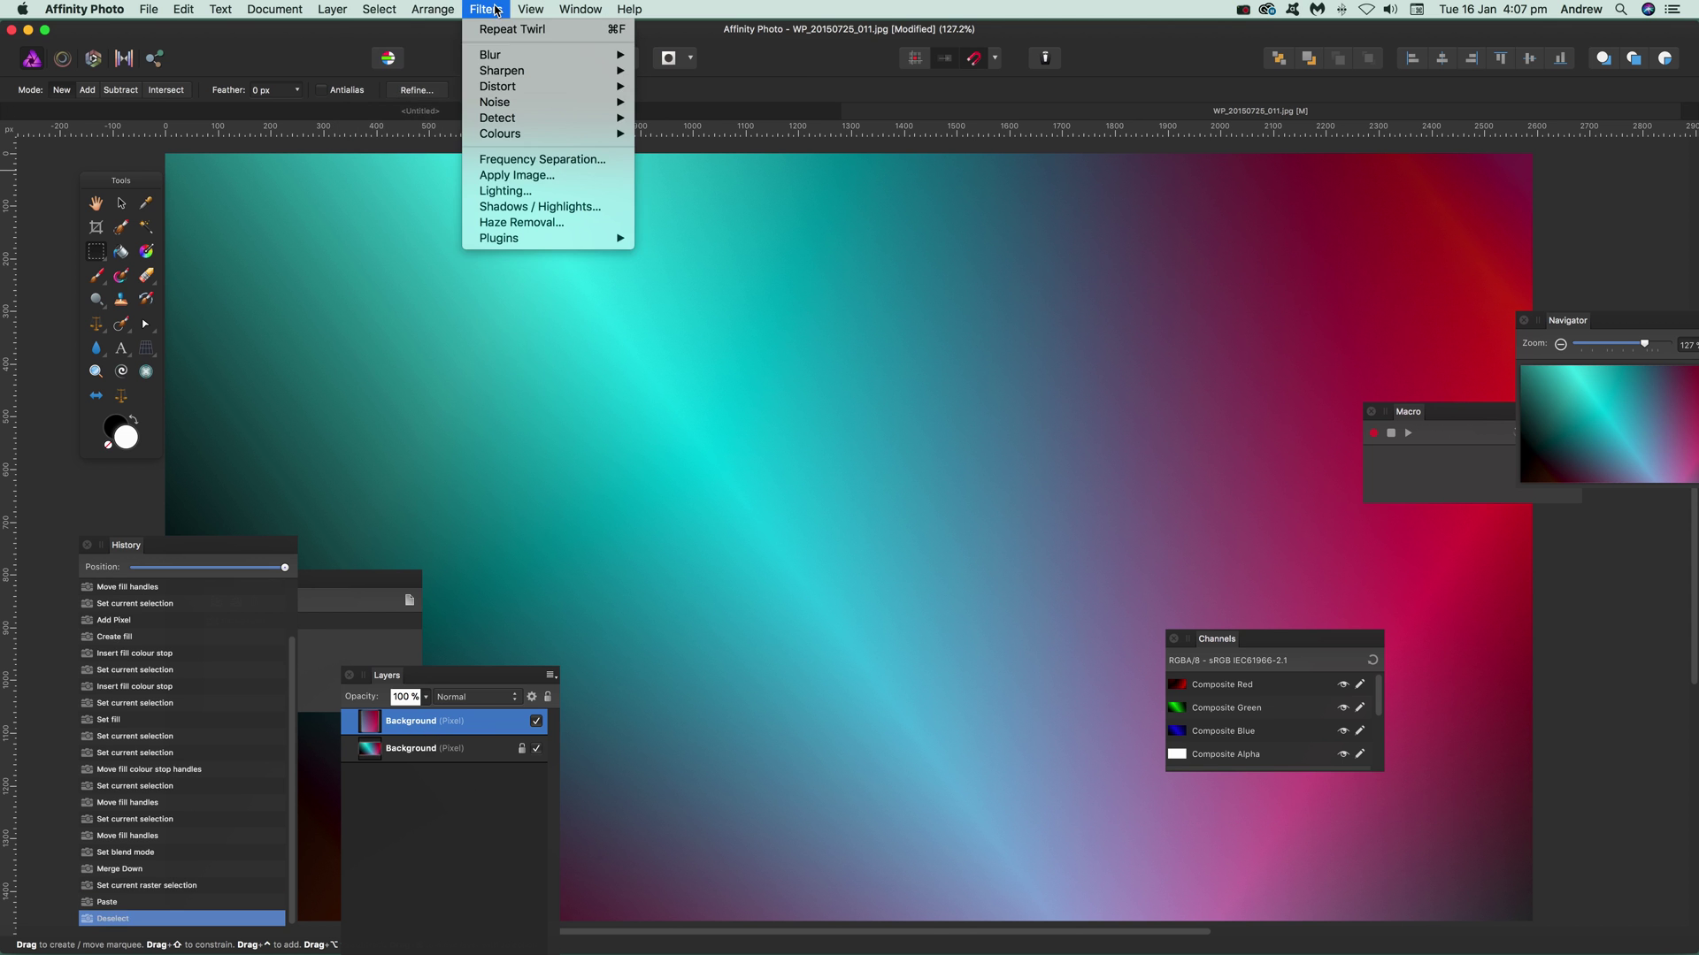
mouse_move(584, 89)
left_click(699, 122)
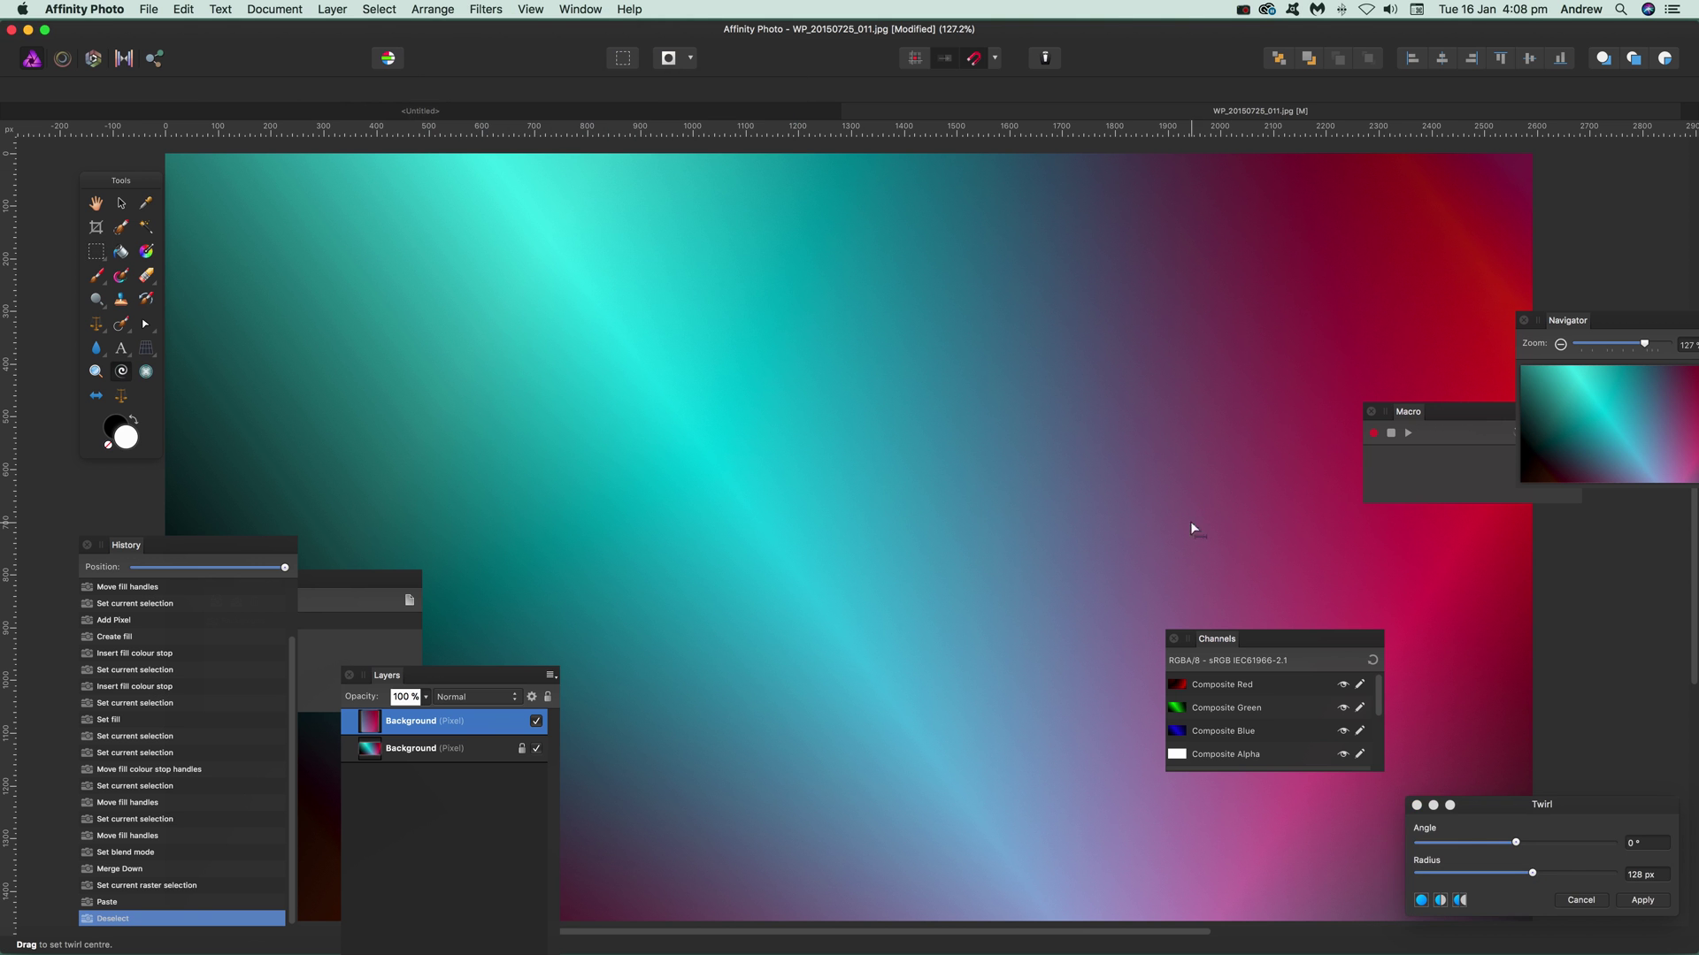
left_click_drag(1567, 844, 1595, 874)
left_click_drag(1279, 539, 1180, 306)
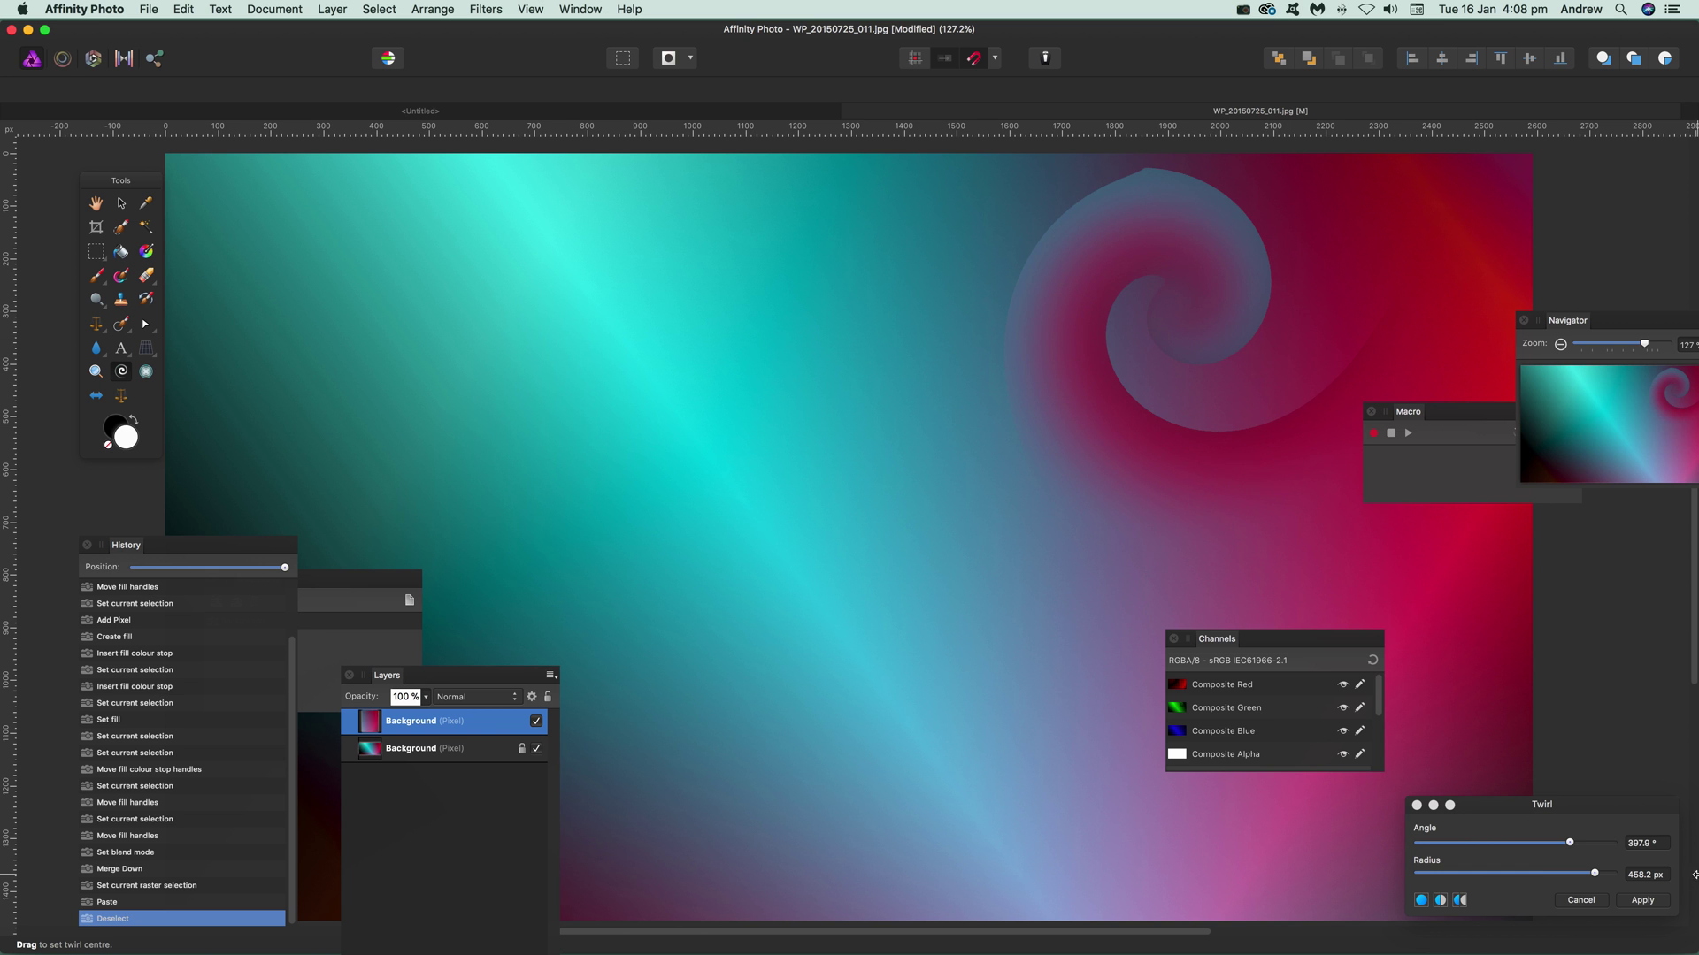
left_click(1642, 899)
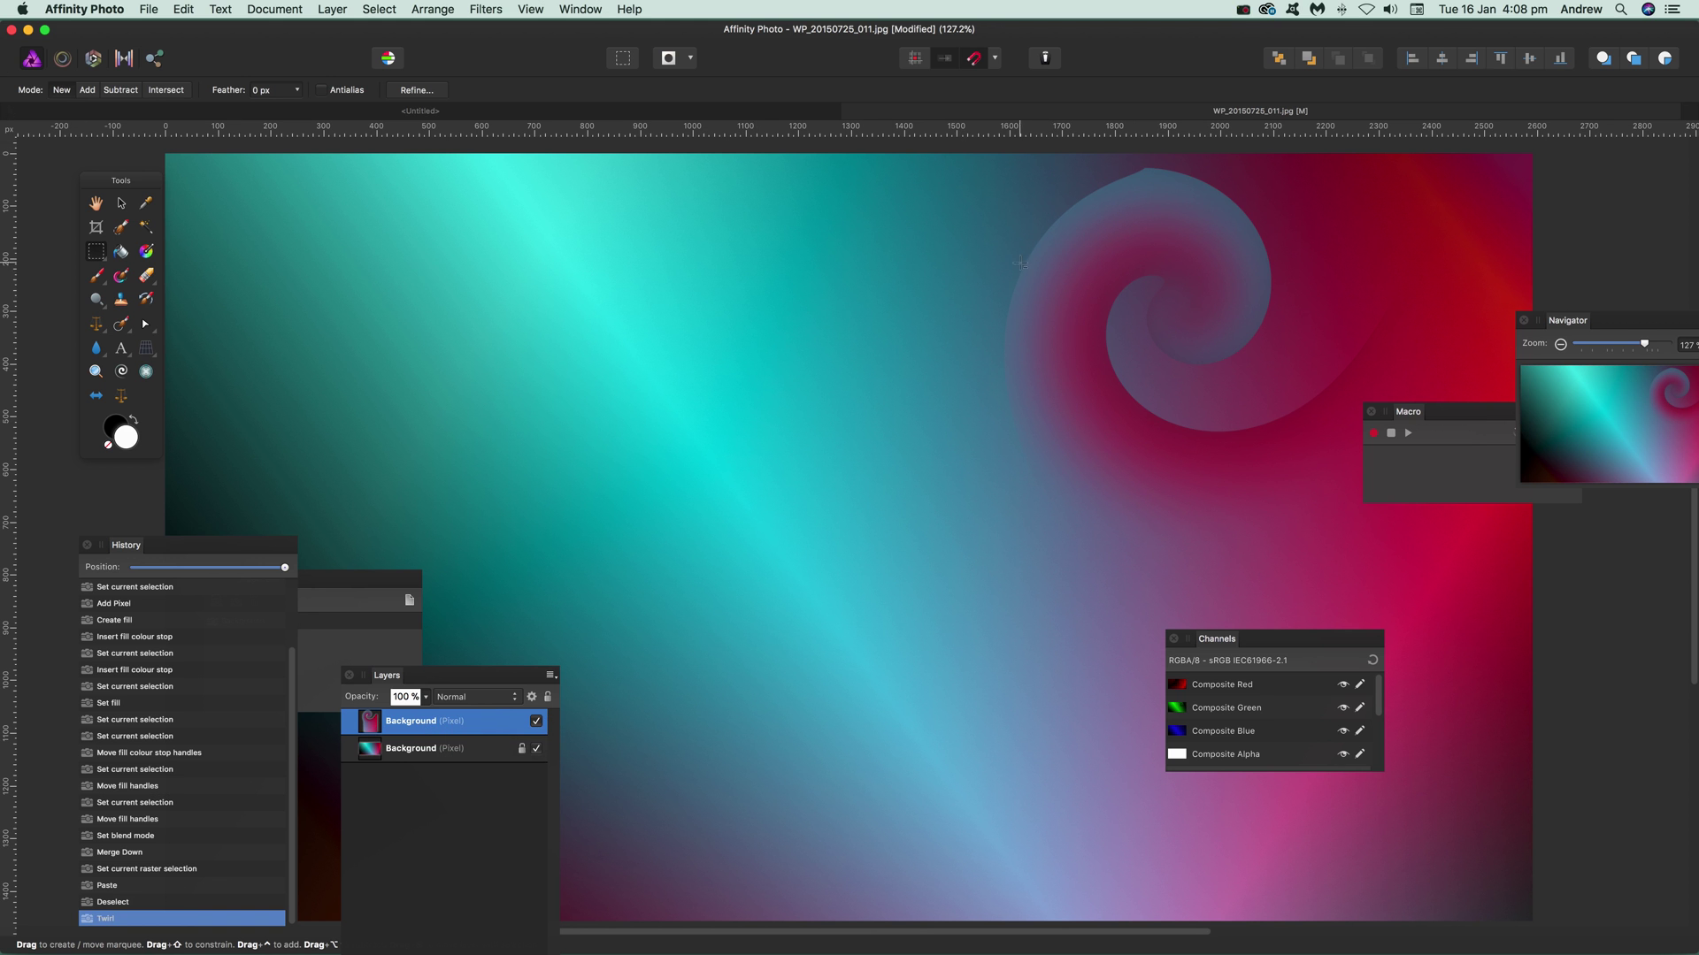
Duplicate and spread the spiral piece across the canvas, blending it in Vivid Light
left_click(121, 202)
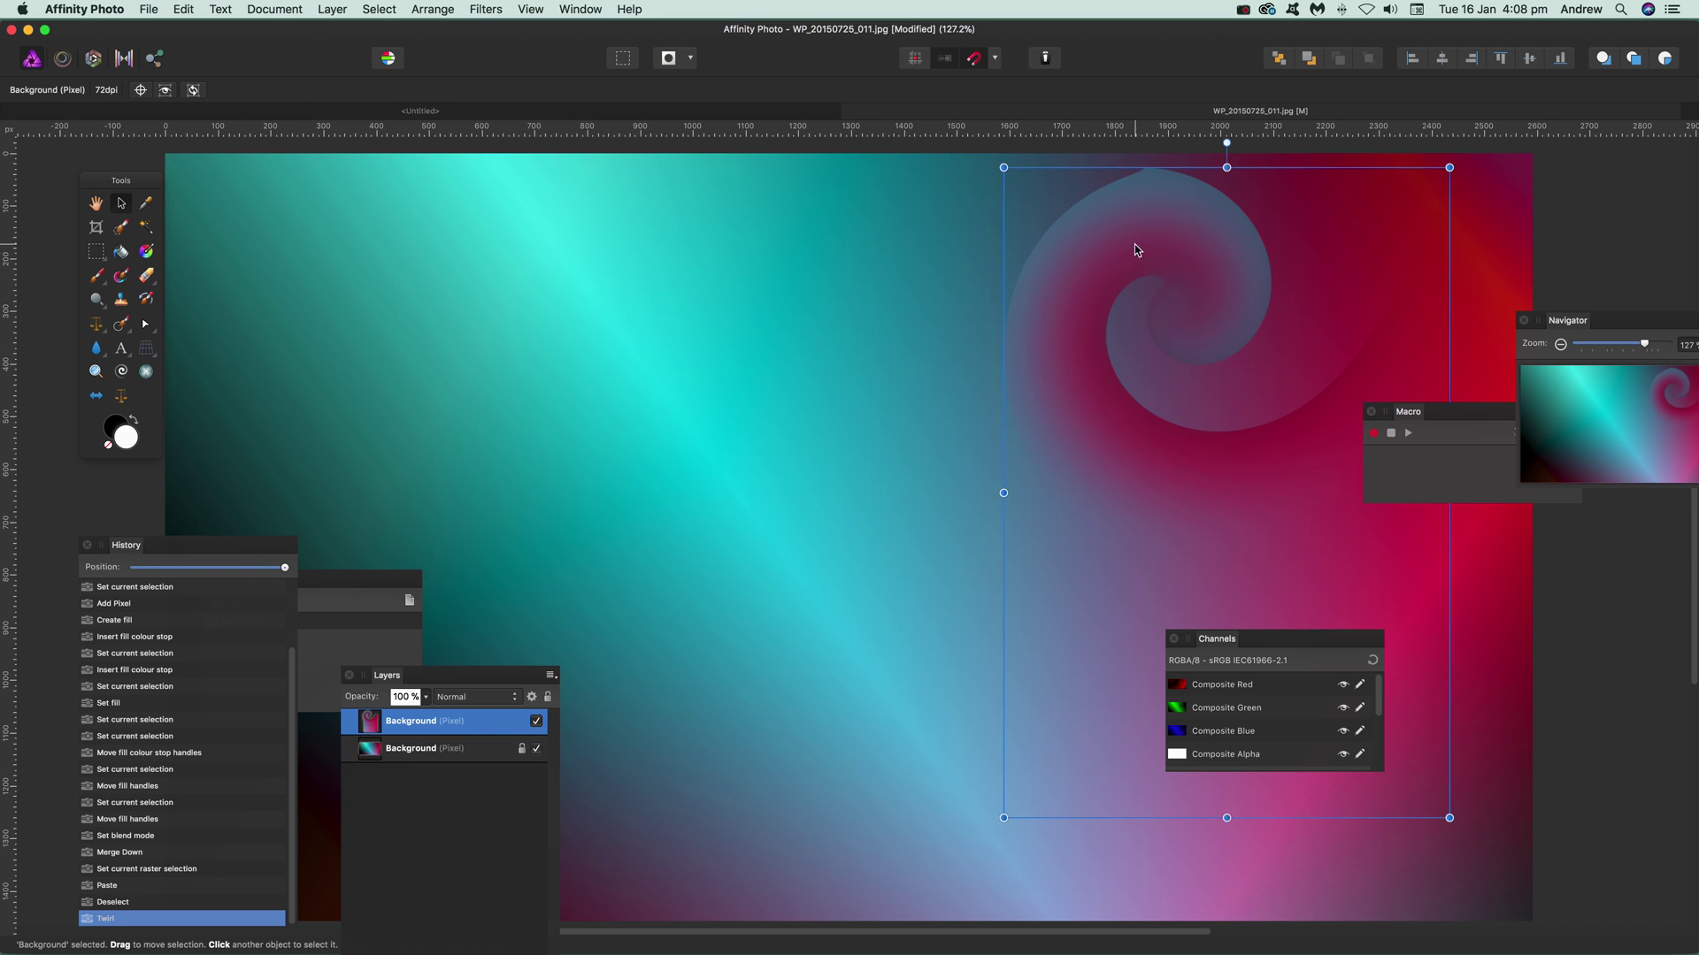
left_click_drag(1134, 244, 1297, 485)
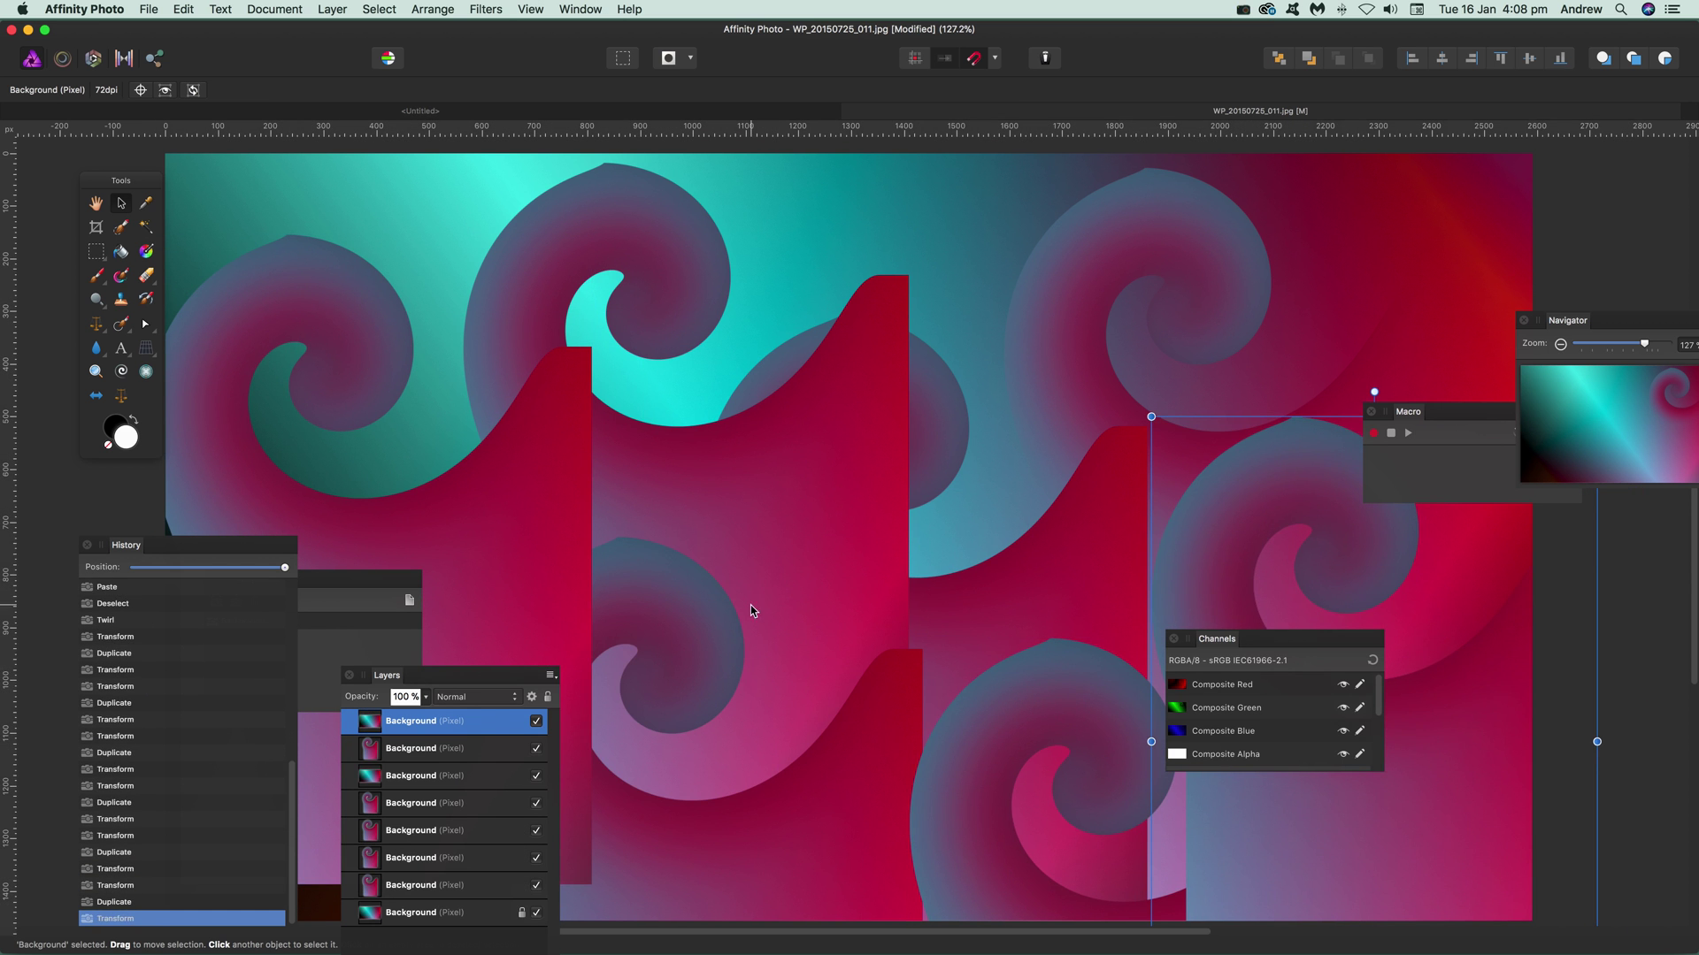
left_click(483, 705)
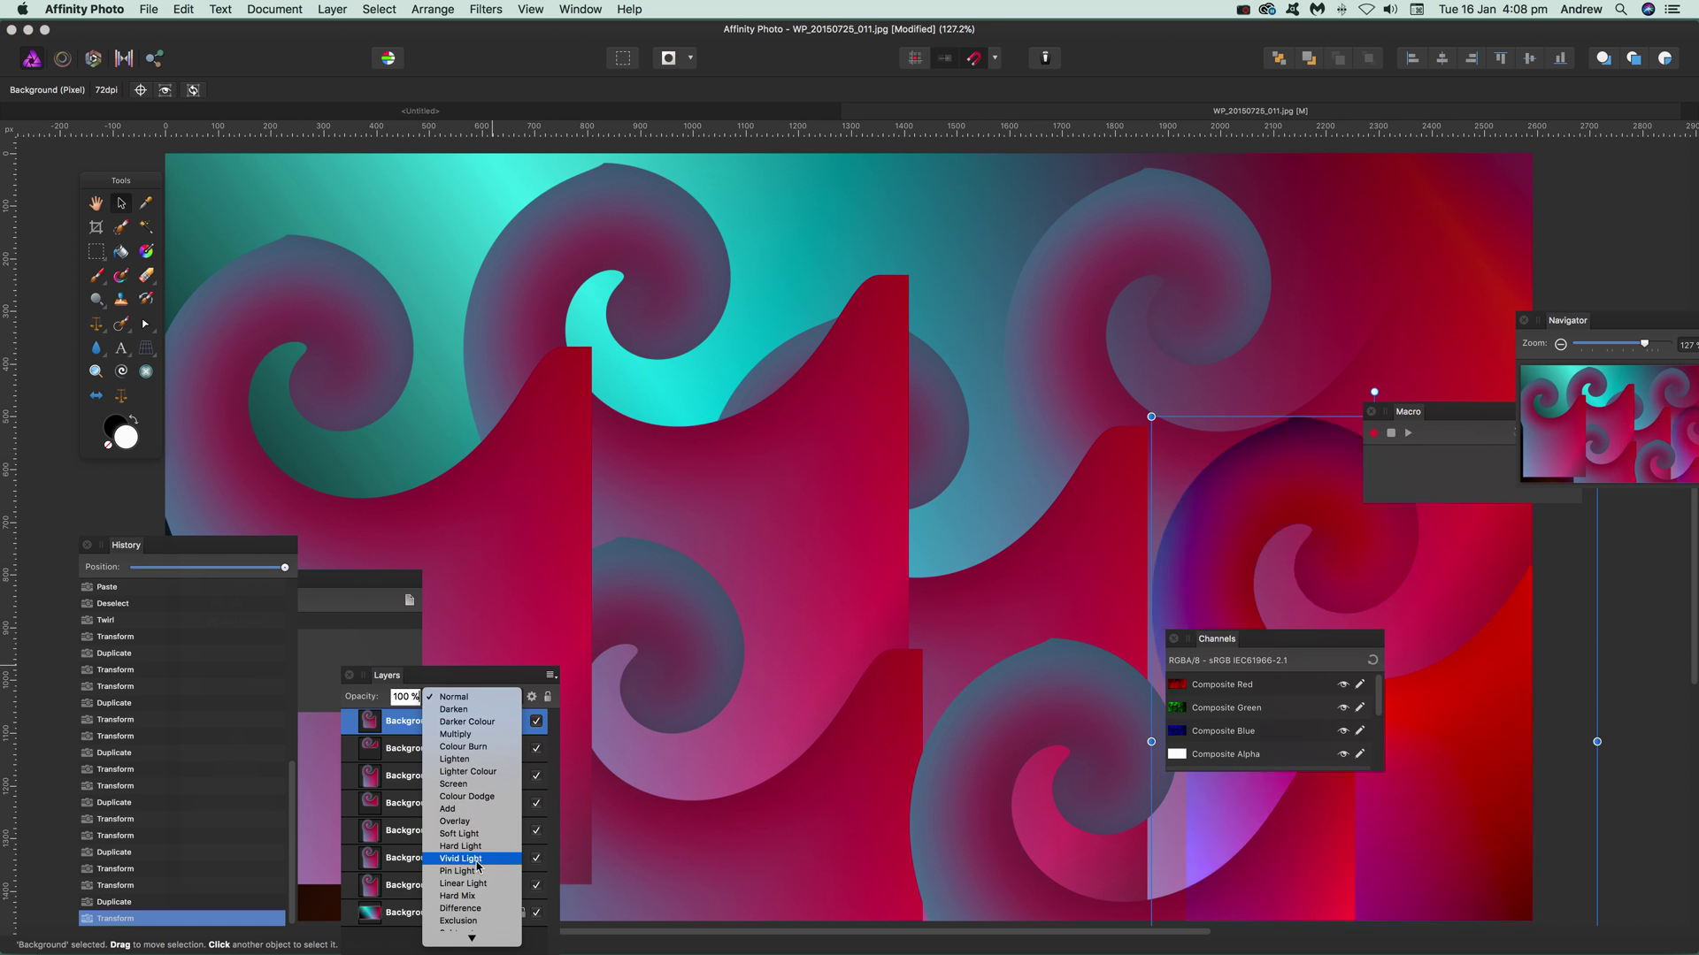
left_click(483, 858)
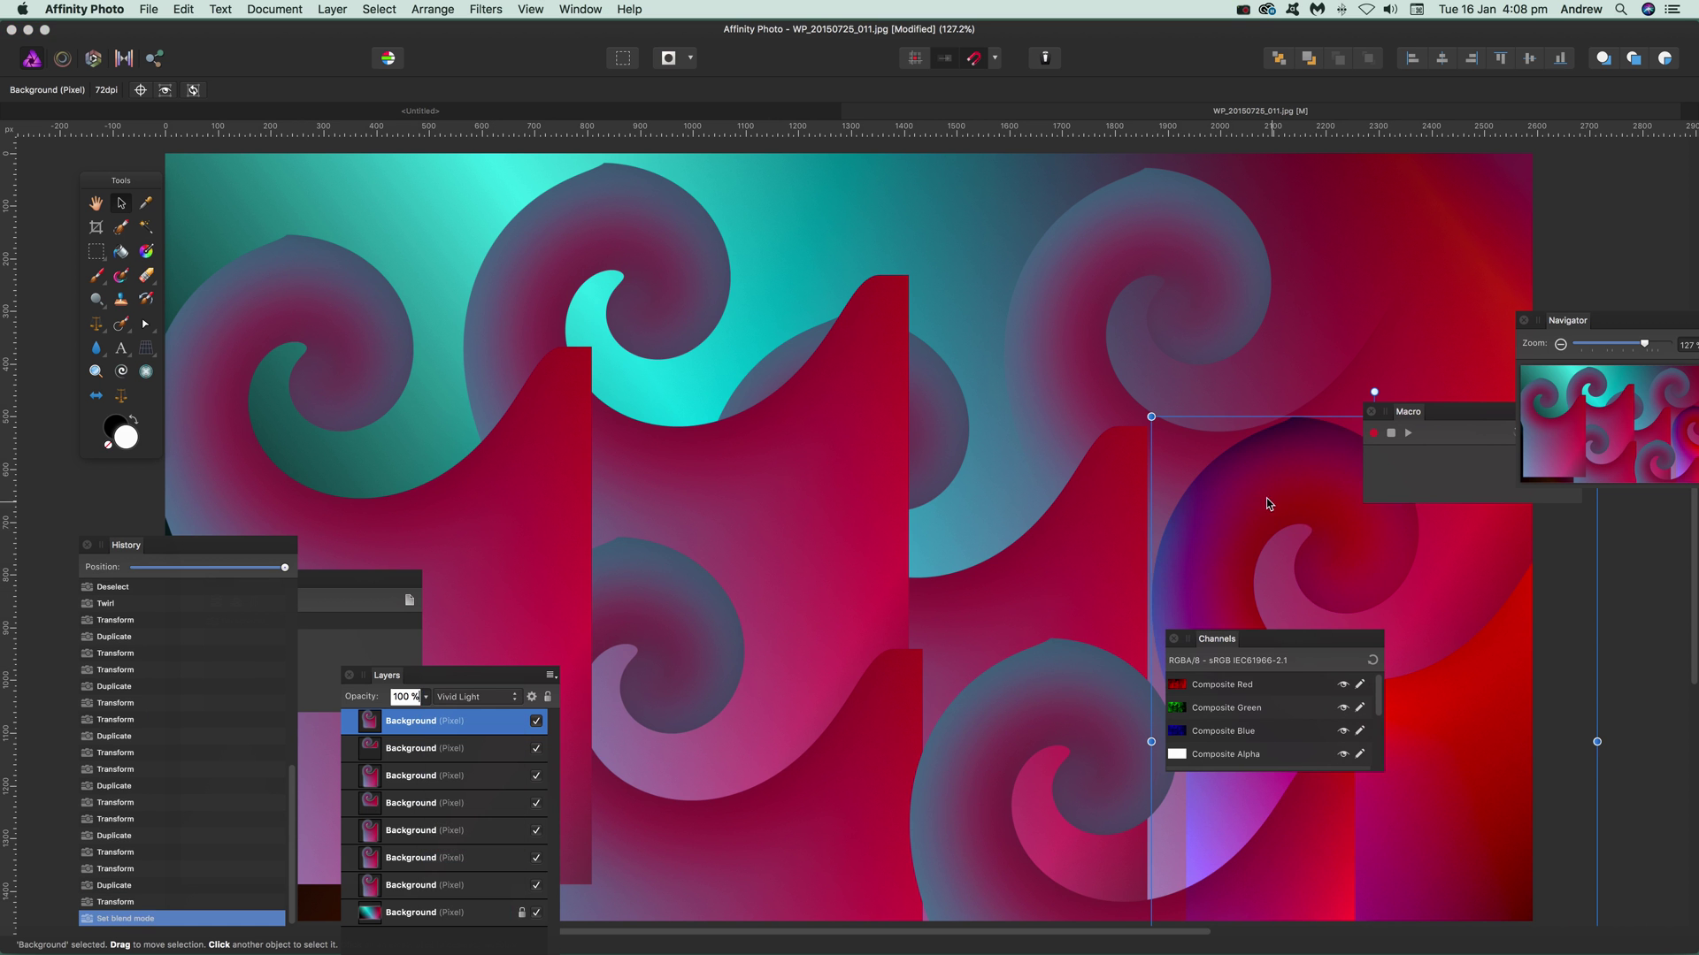
left_click_drag(1271, 504, 394, 249)
key("super+j")
key("super+j")
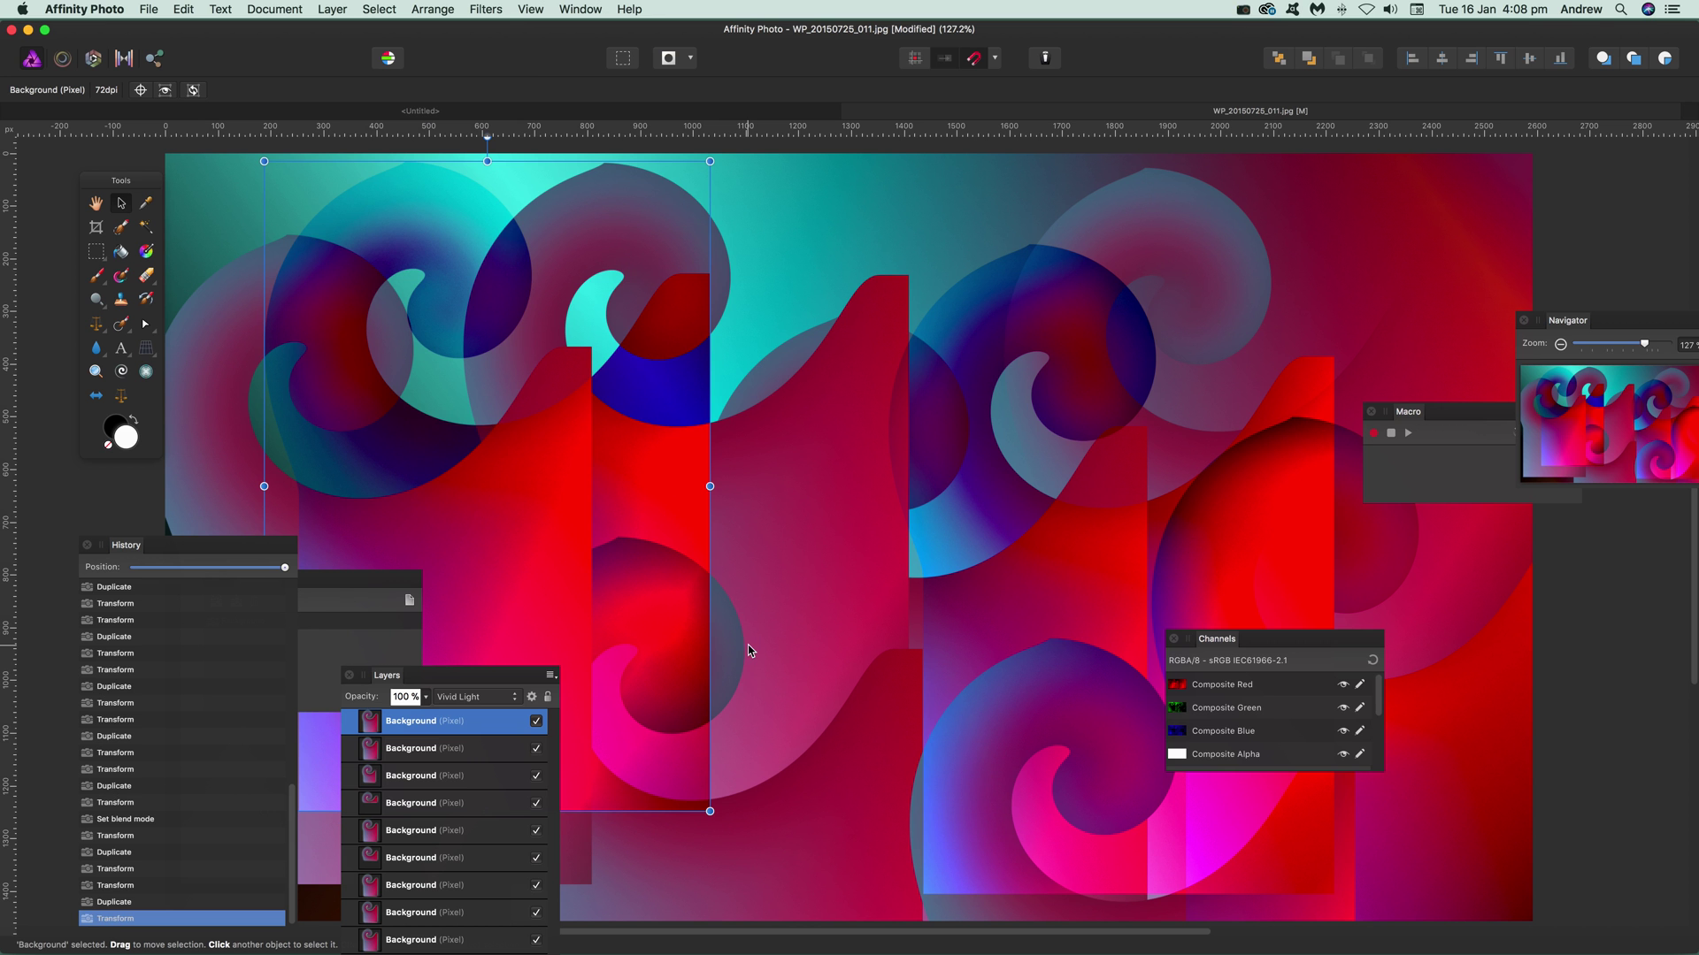
Merge the top spiral layers down twice
left_click(333, 9)
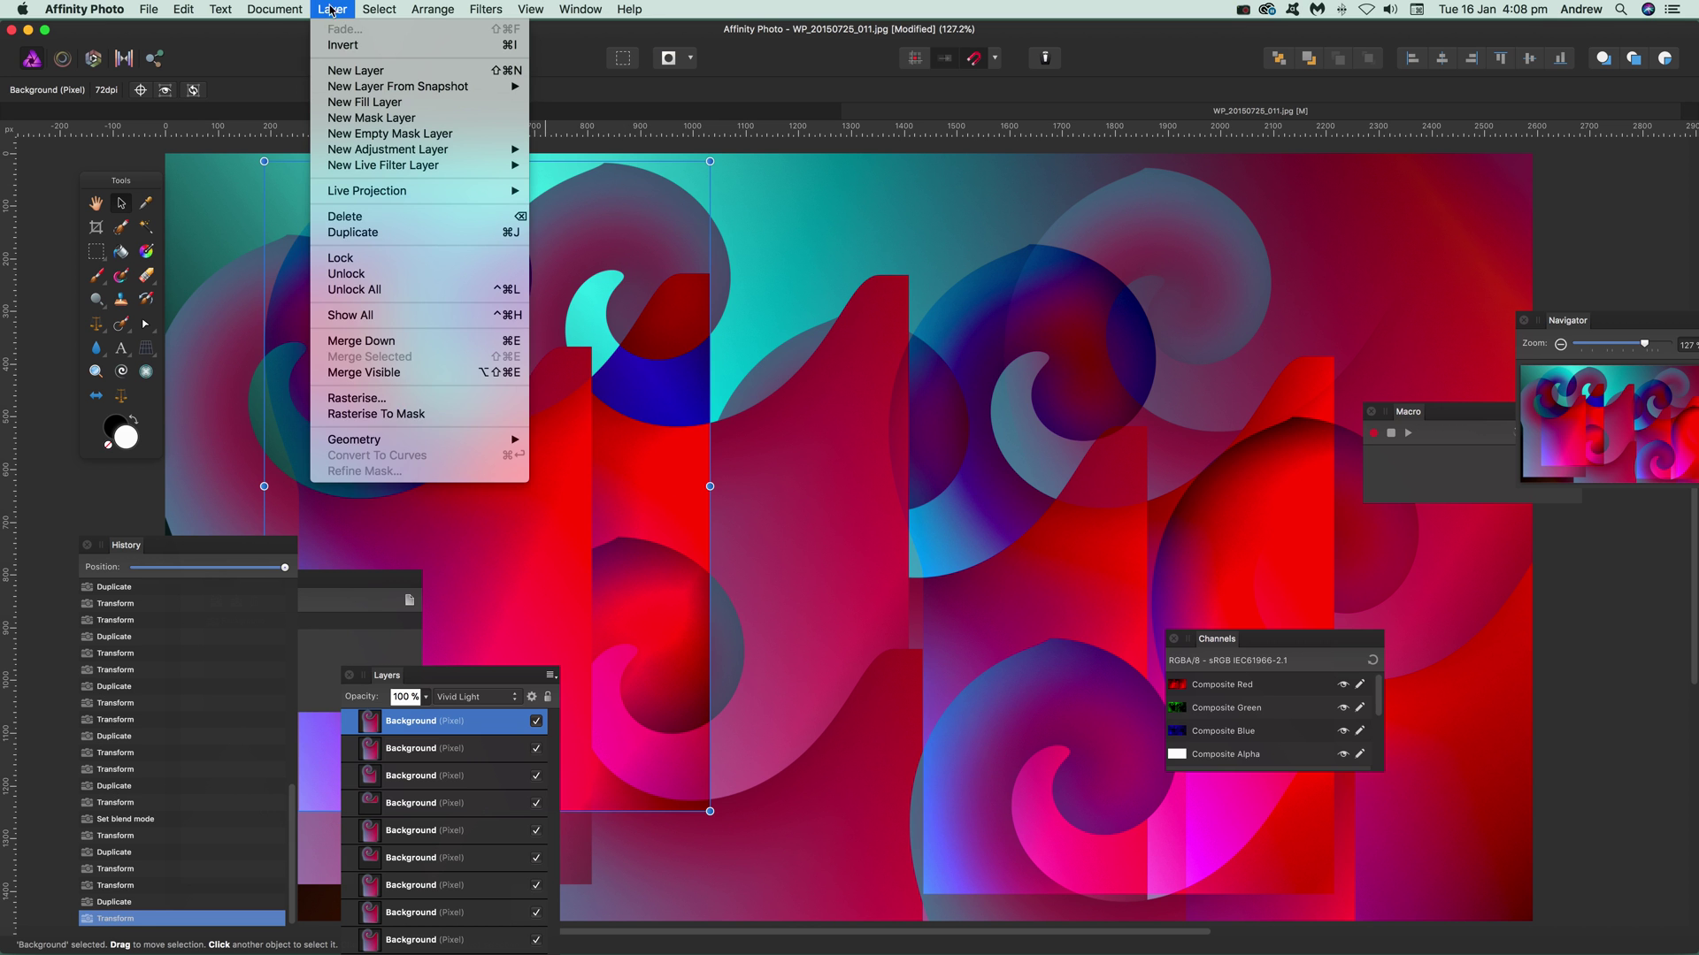
left_click(383, 342)
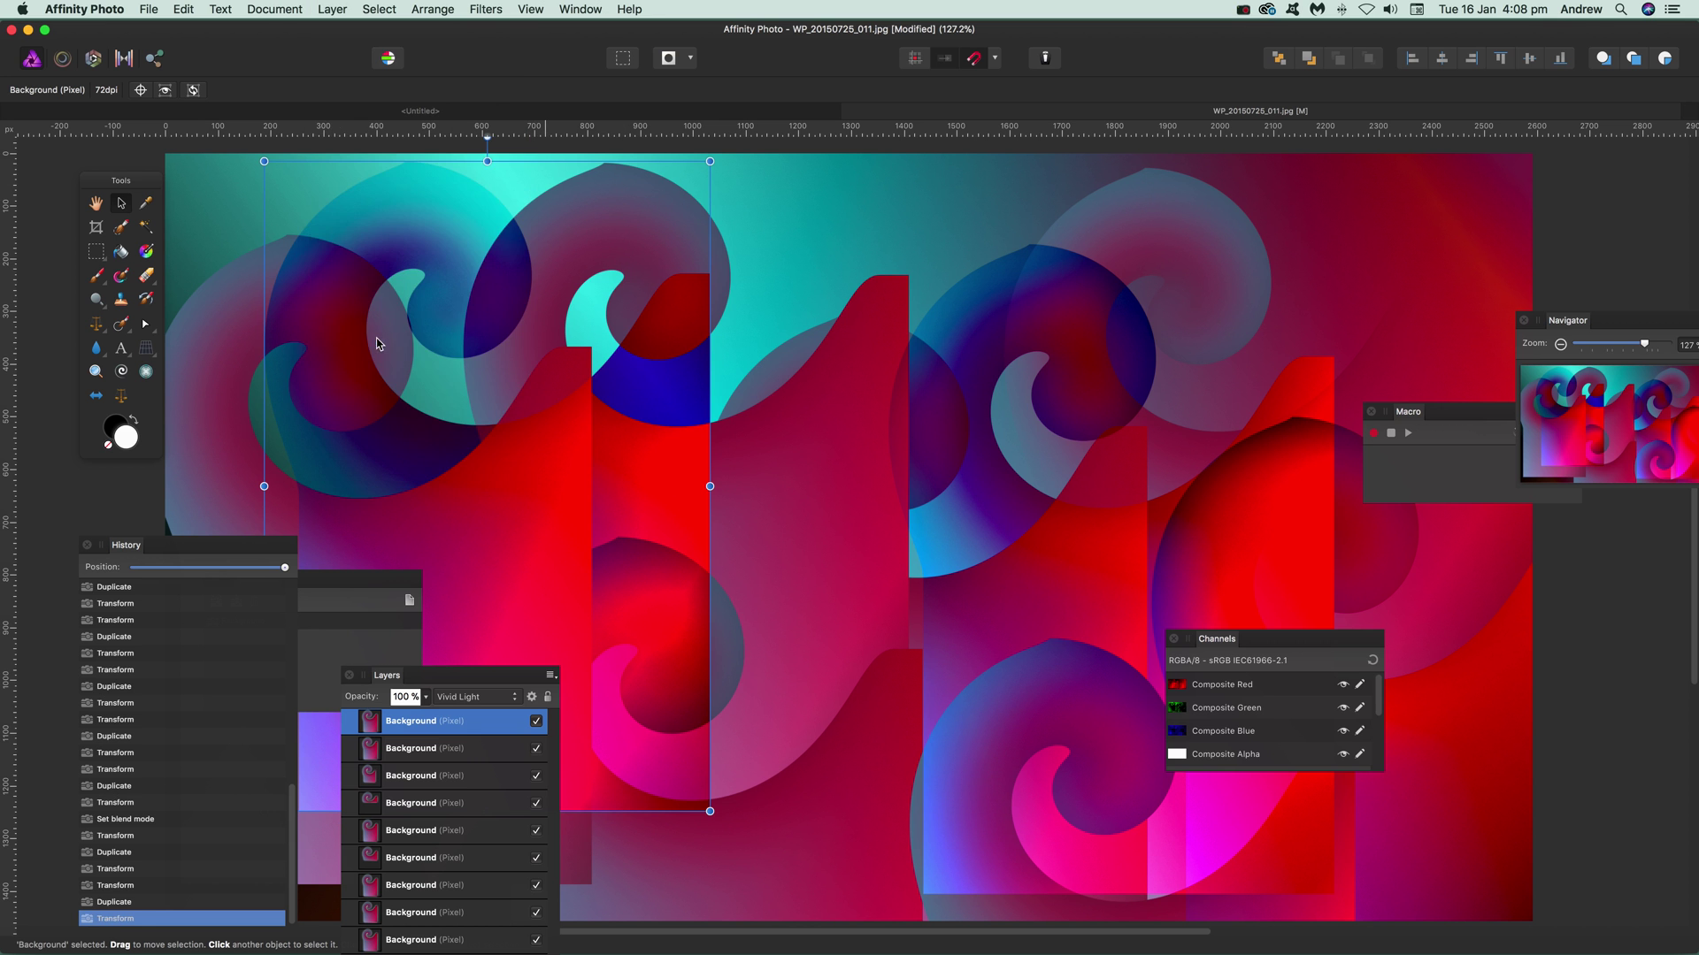
left_click(123, 374)
left_click(332, 9)
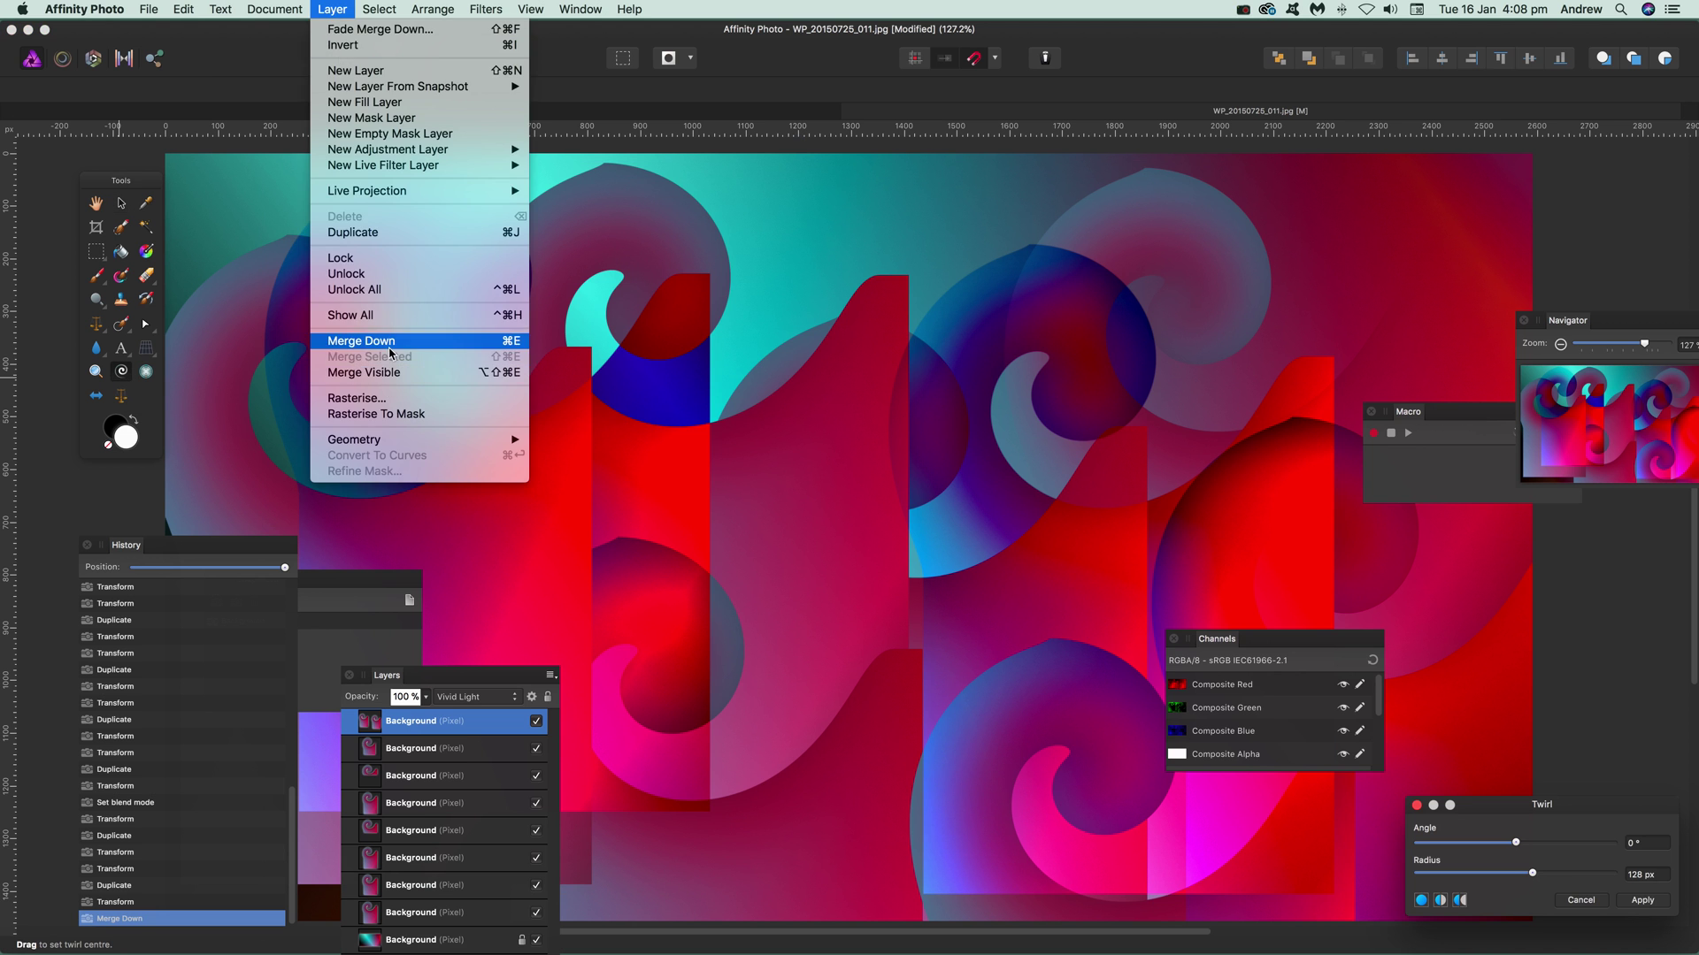
left_click(389, 343)
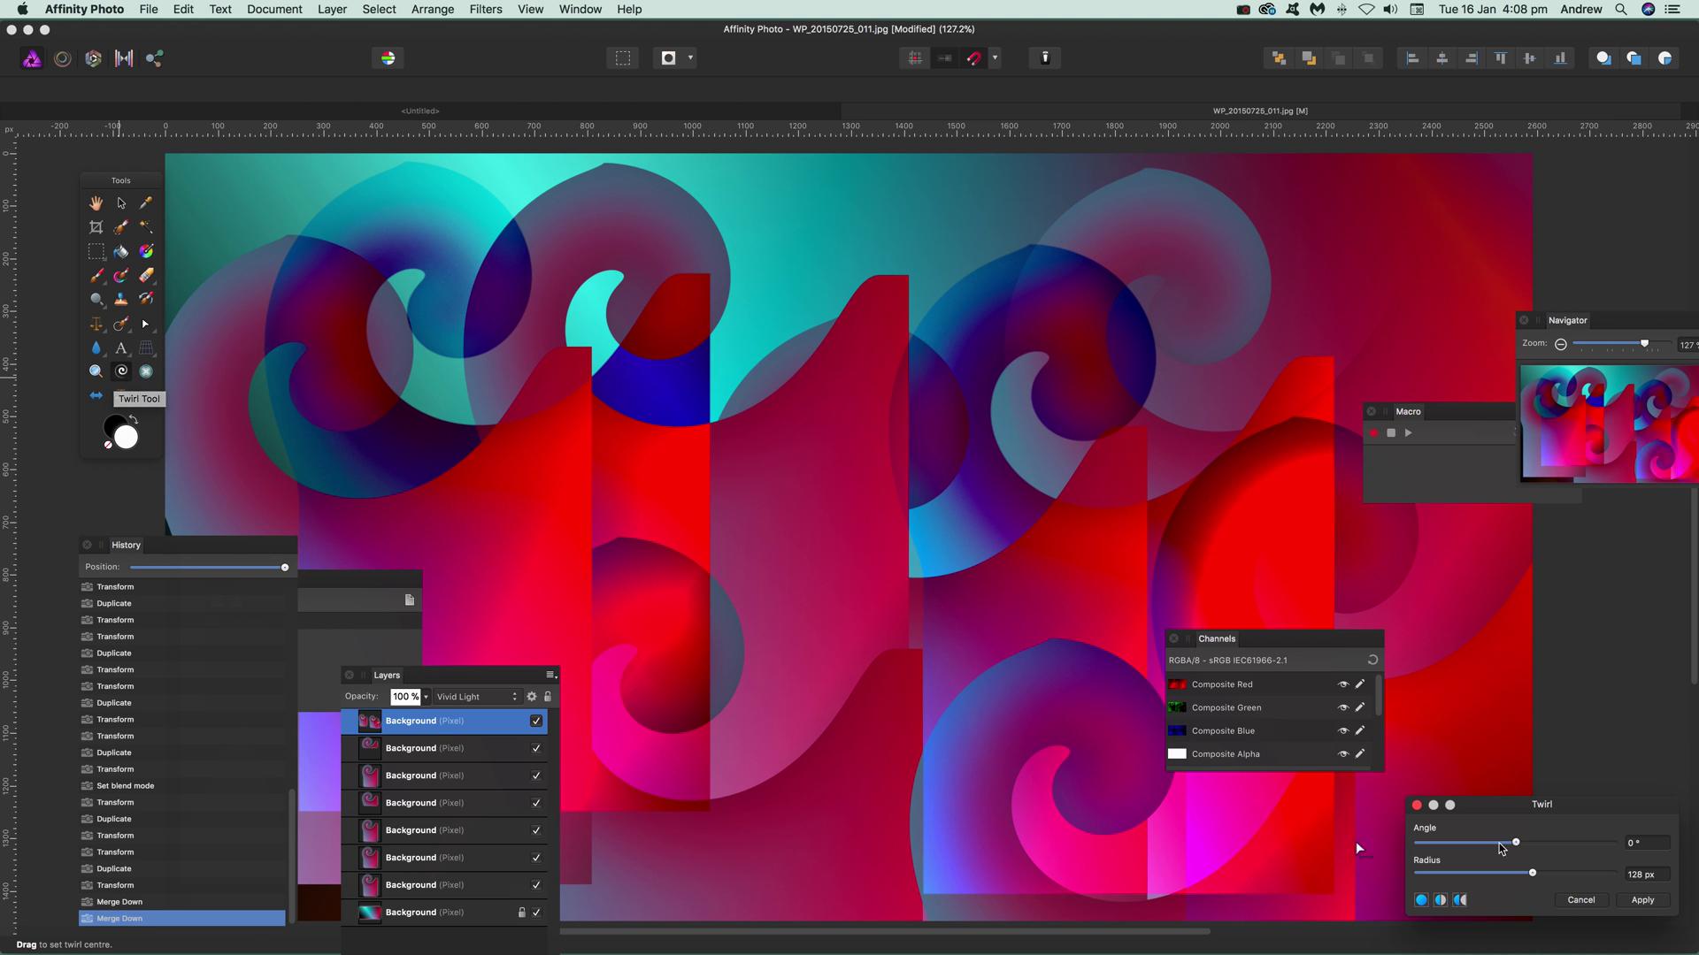
Twirl the merged layer at 460.6° and 1024 px radius
left_click_drag(1559, 806, 1085, 647)
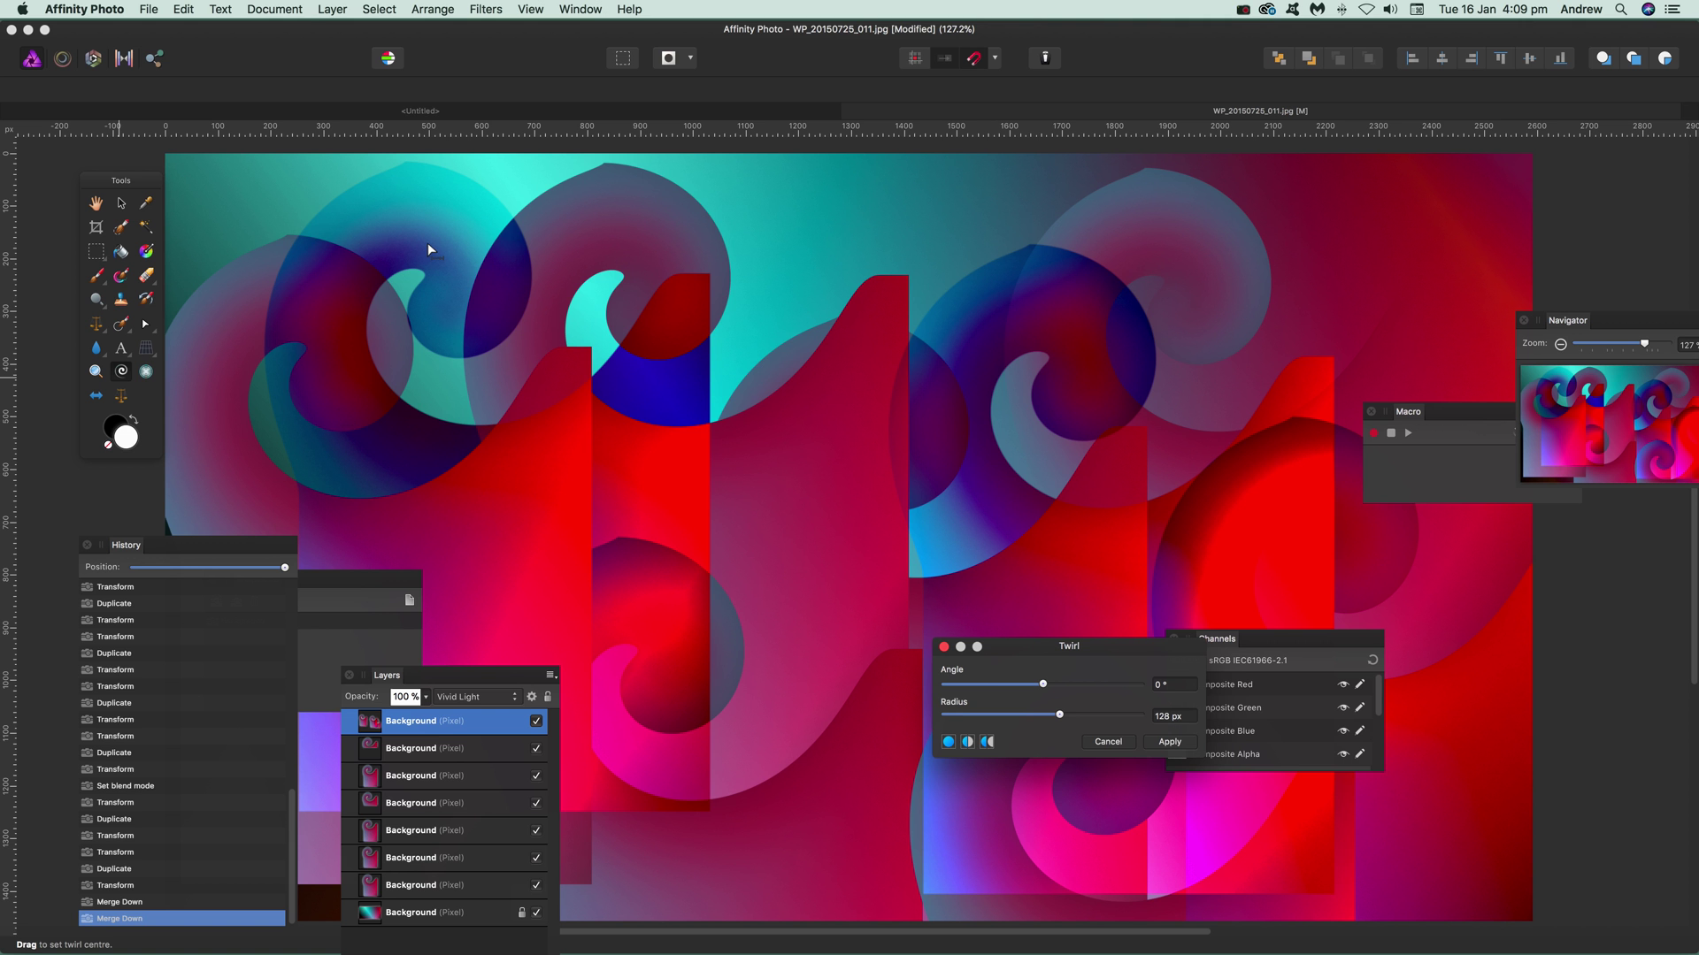
left_click_drag(1042, 683, 1138, 723)
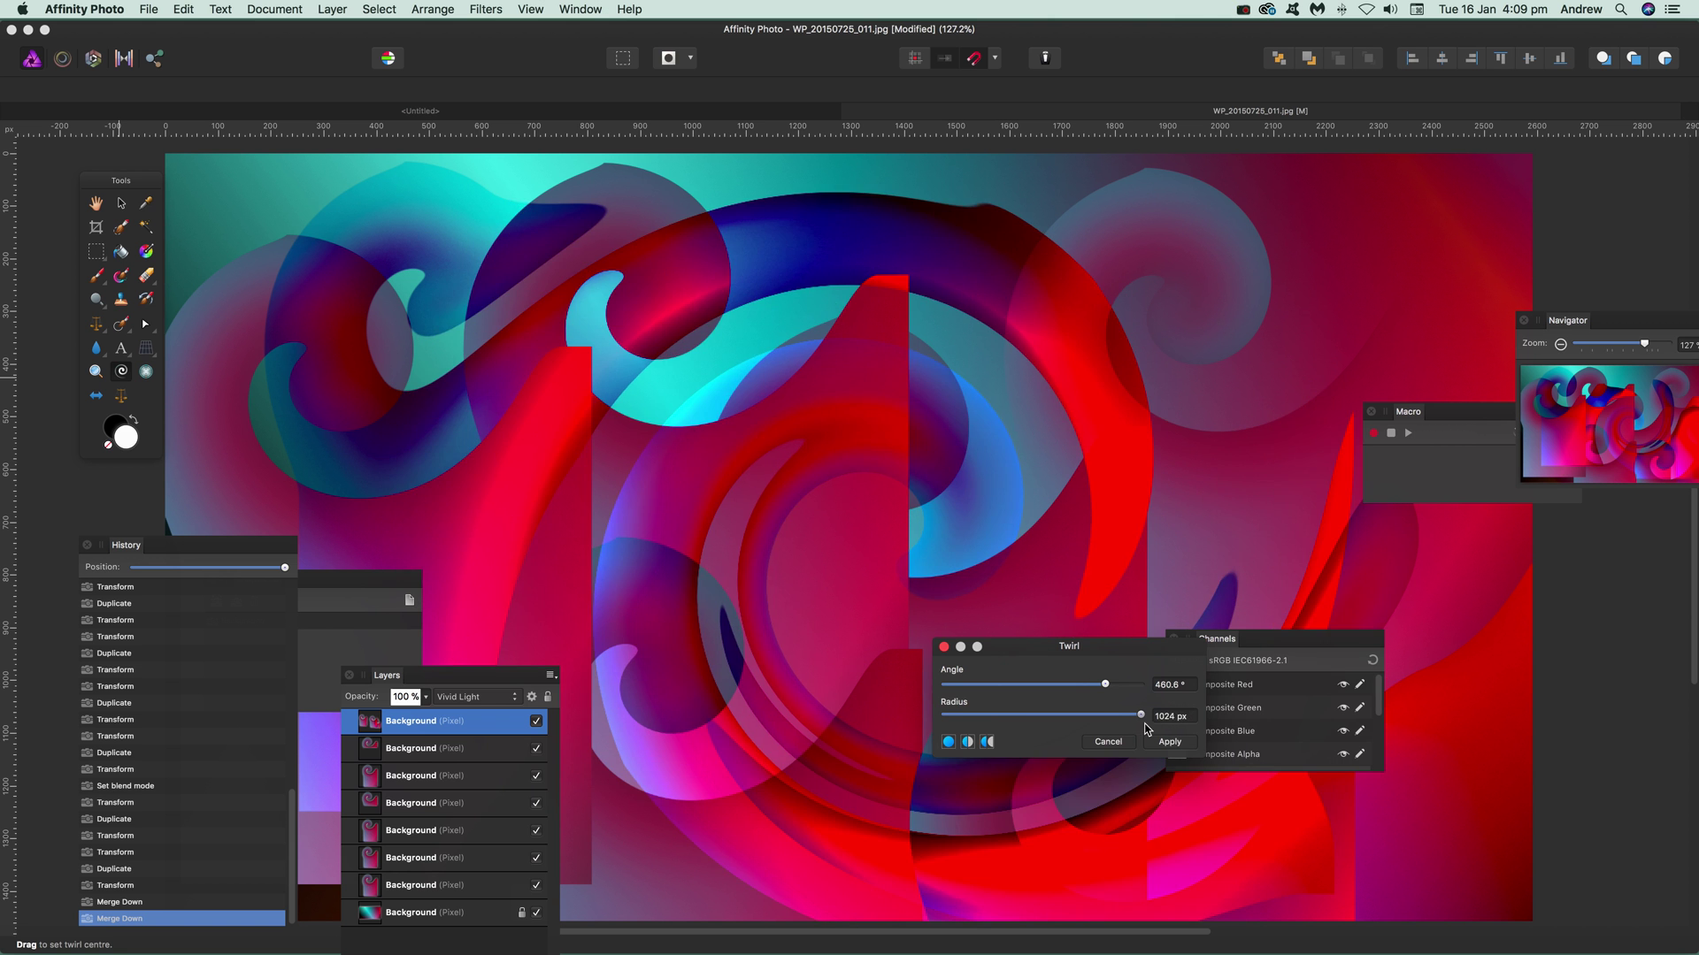
left_click(1169, 743)
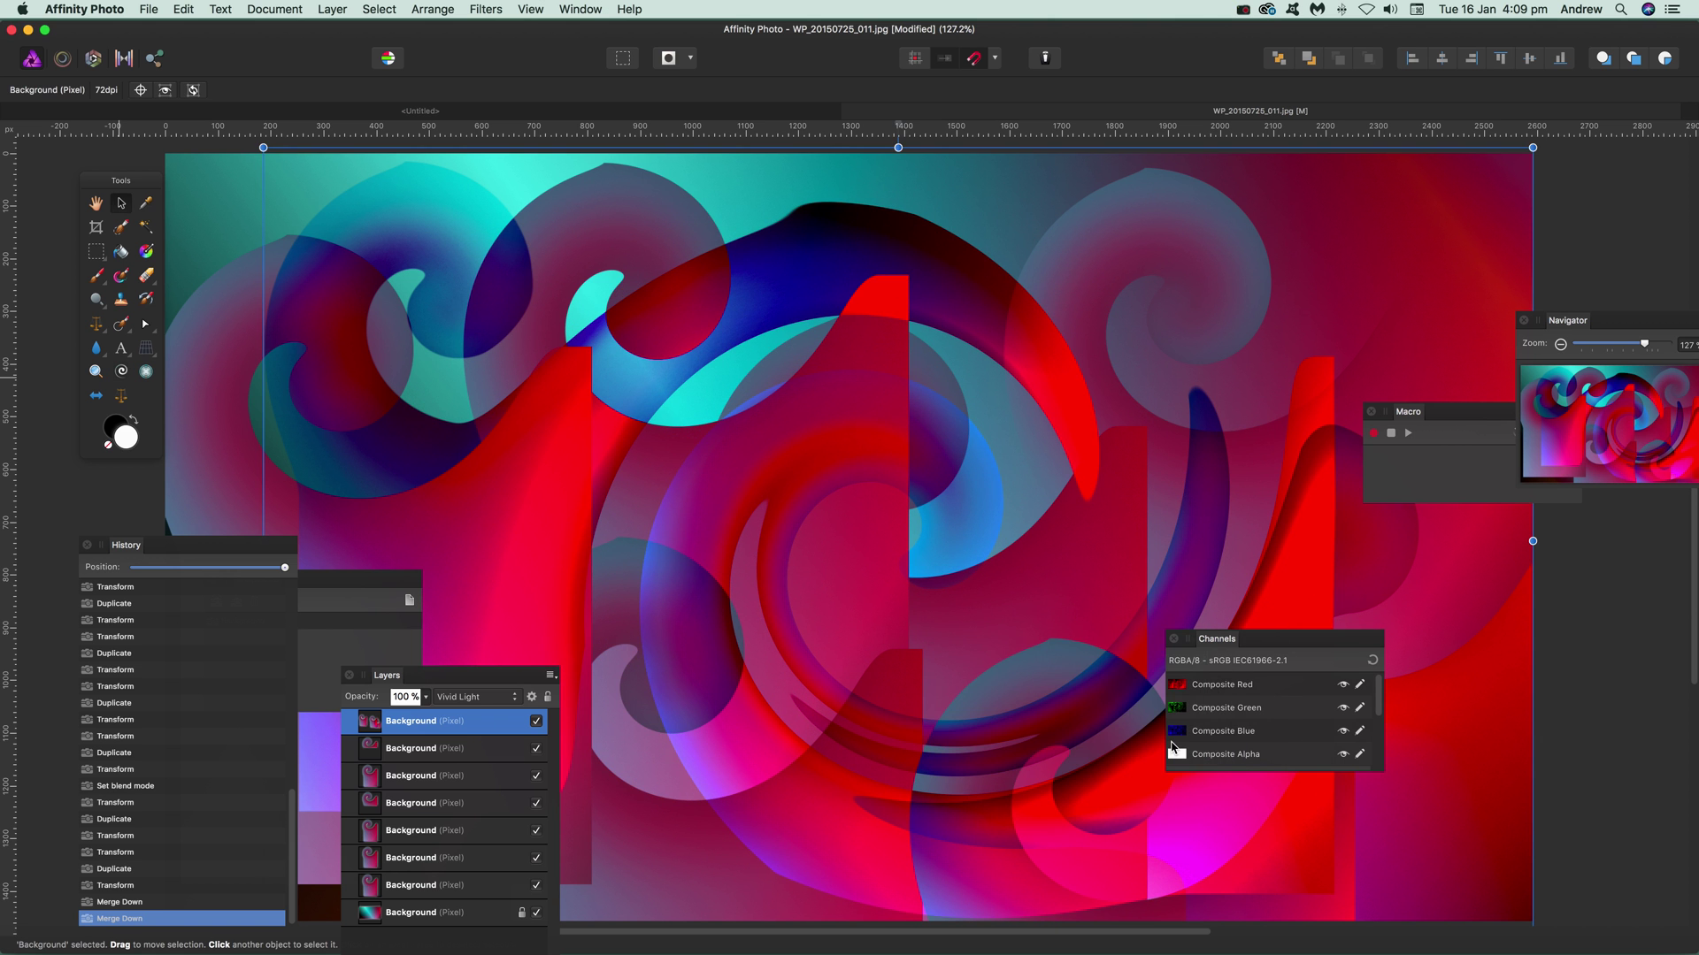